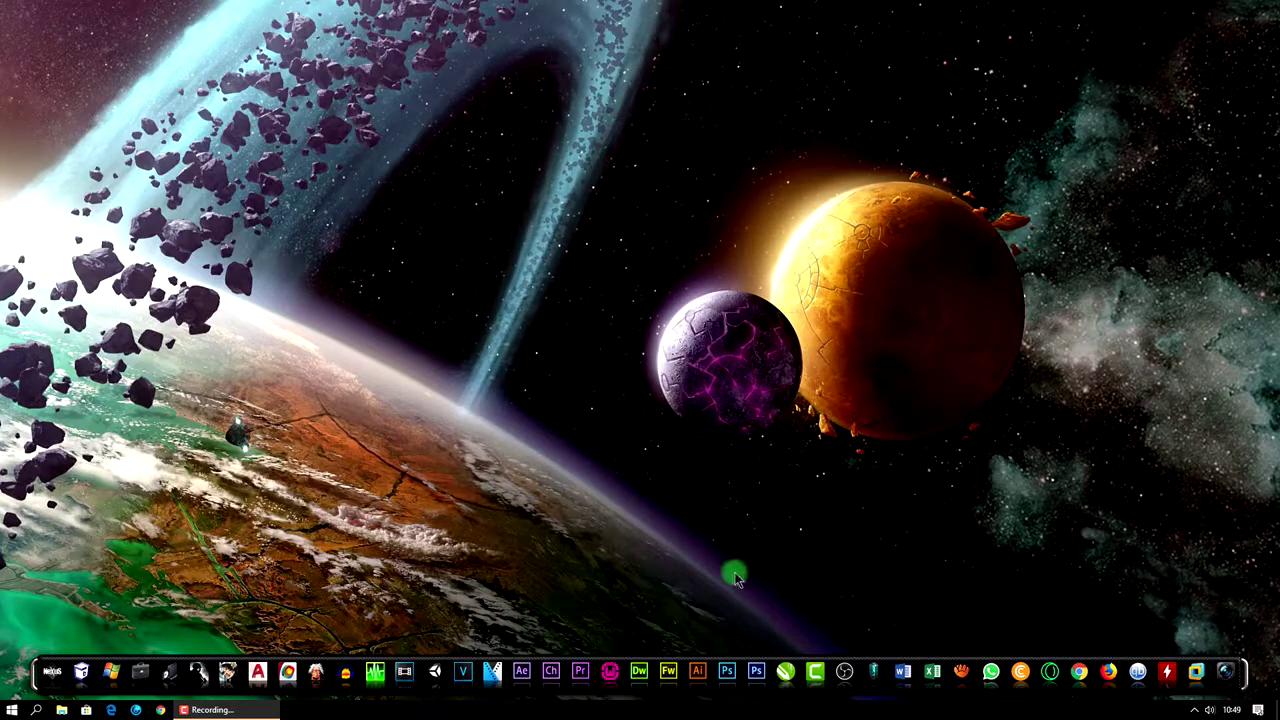
# Step: Launch Excel from the desktop dock
pyautogui.click(932, 671)
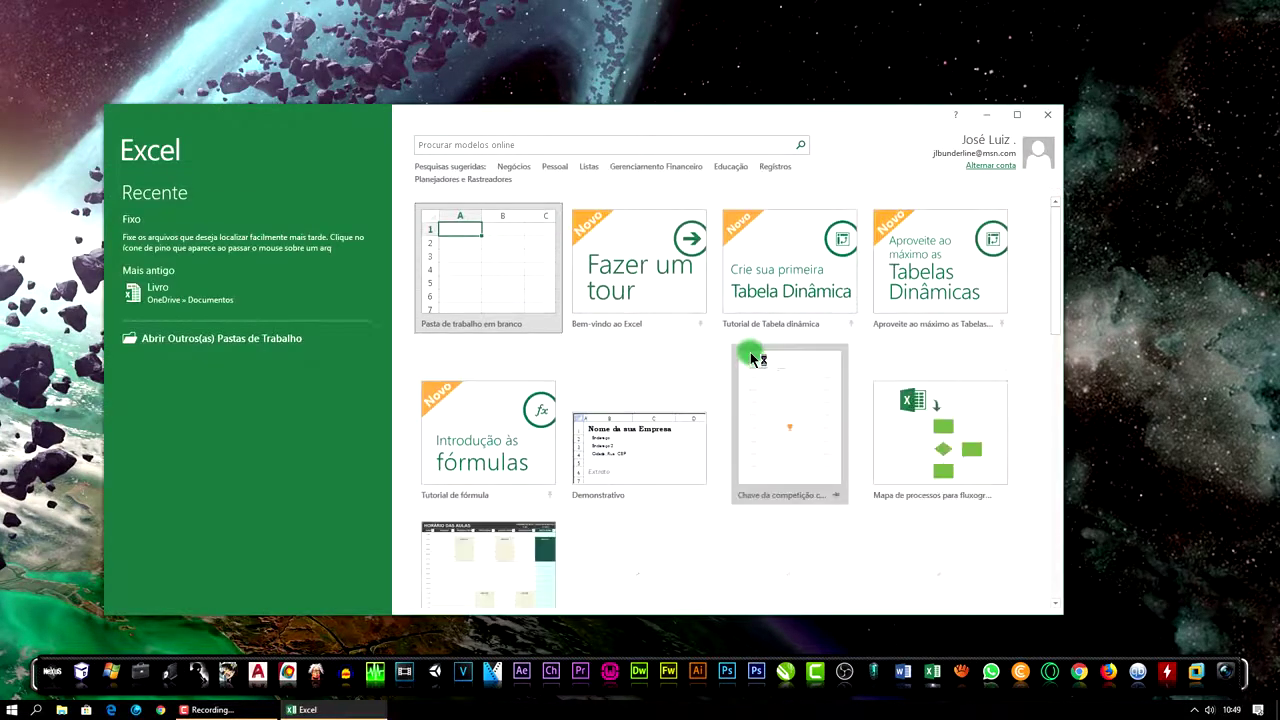
# Step: Create a blank workbook, maximize its window, and zoom the sheet to 180%
pyautogui.click(497, 251)
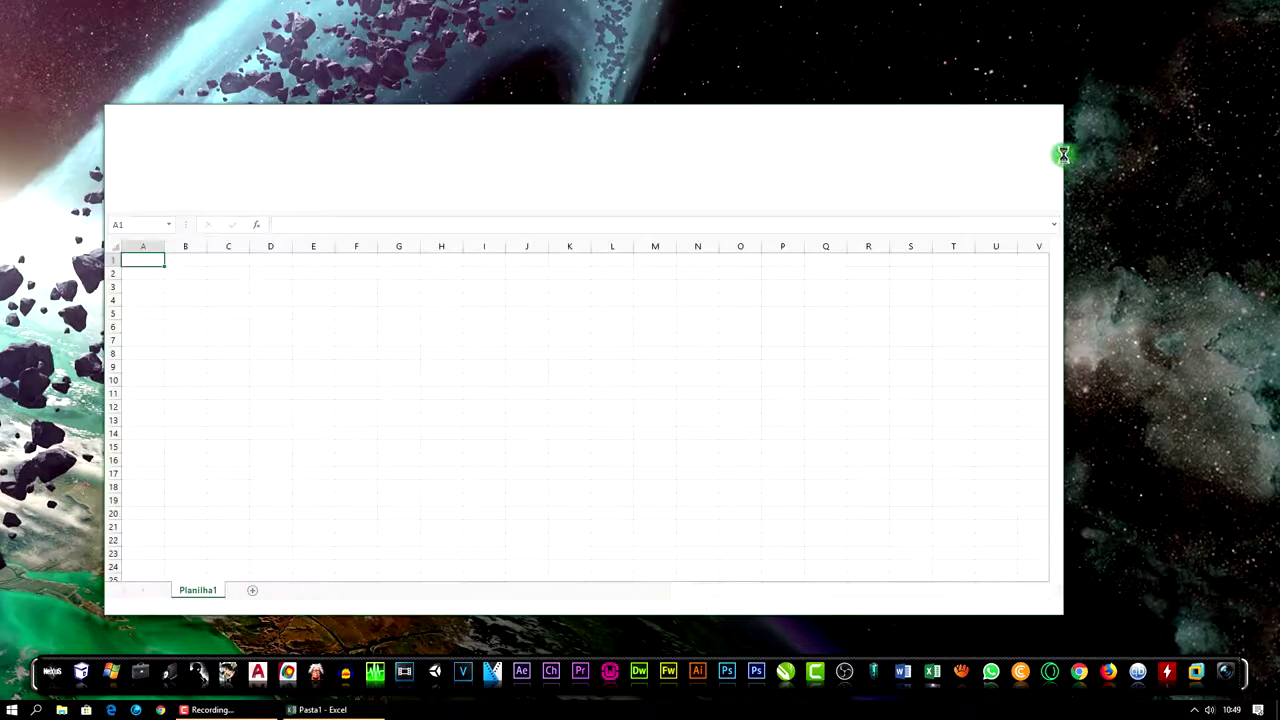
pyautogui.click(1017, 115)
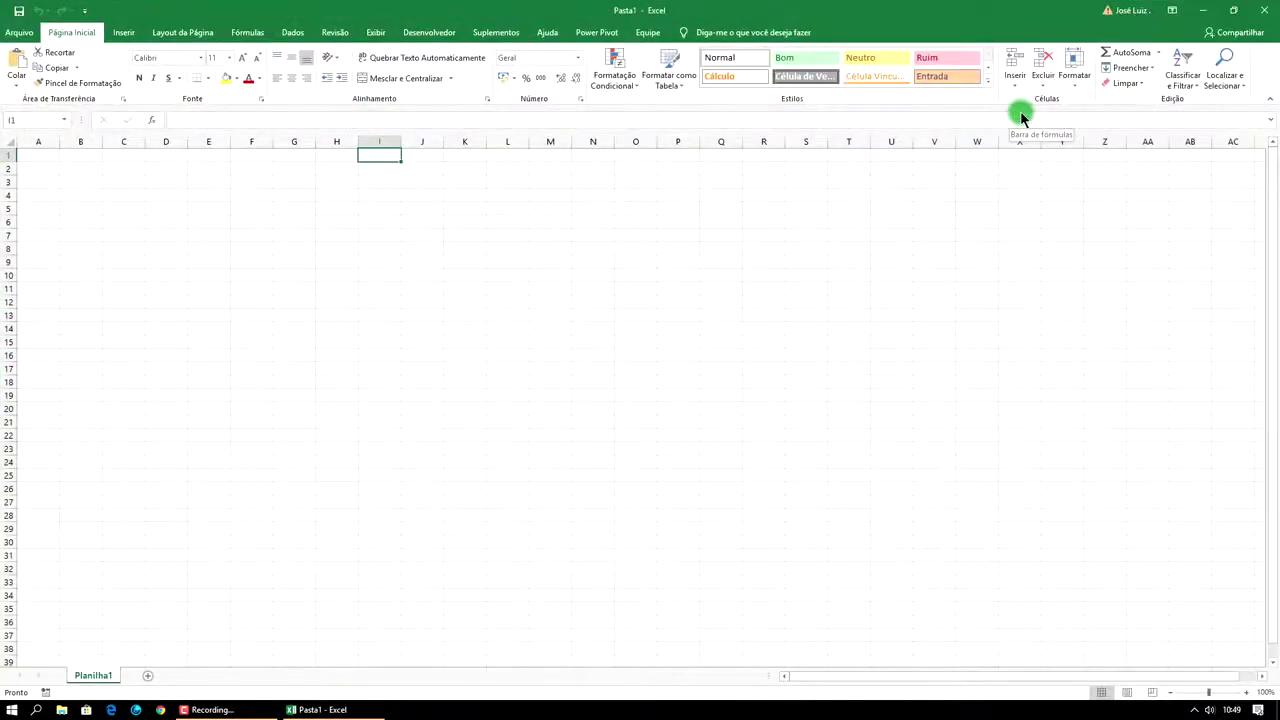
pyautogui.click(1246, 692)
pyautogui.click(1246, 692)
pyautogui.click(1246, 692)
pyautogui.click(1246, 692)
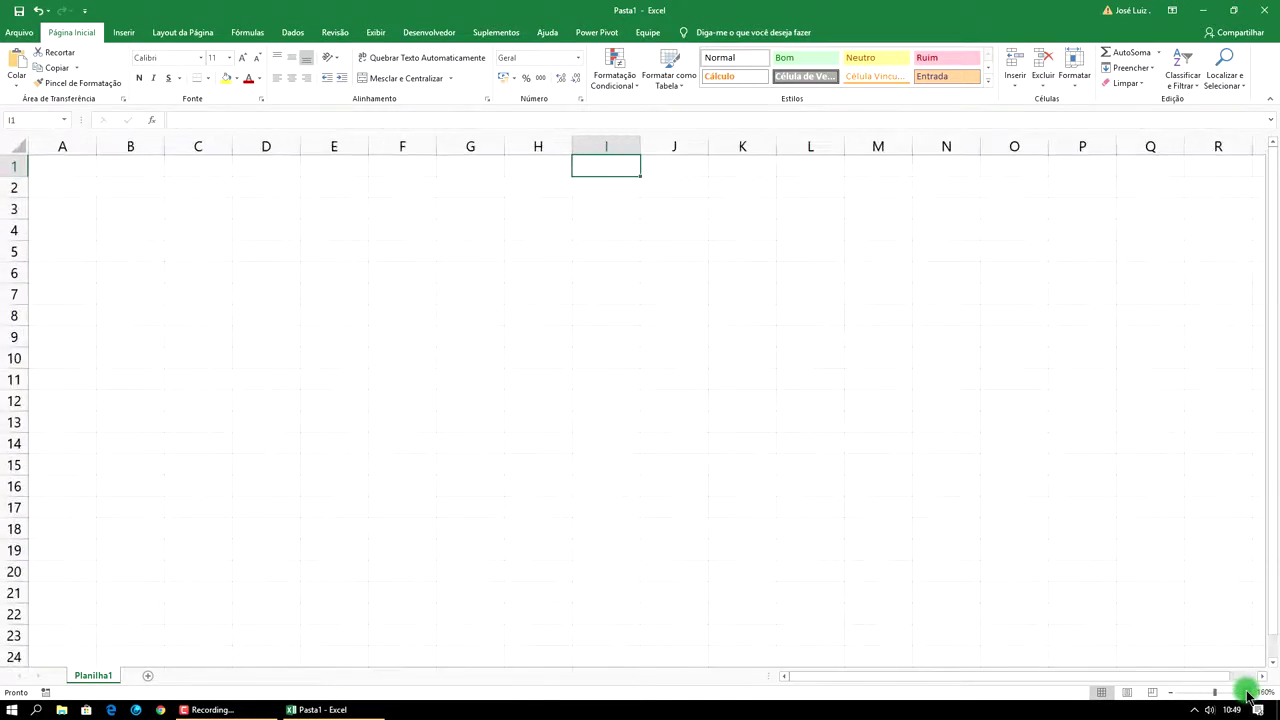
pyautogui.click(1246, 692)
pyautogui.click(1246, 692)
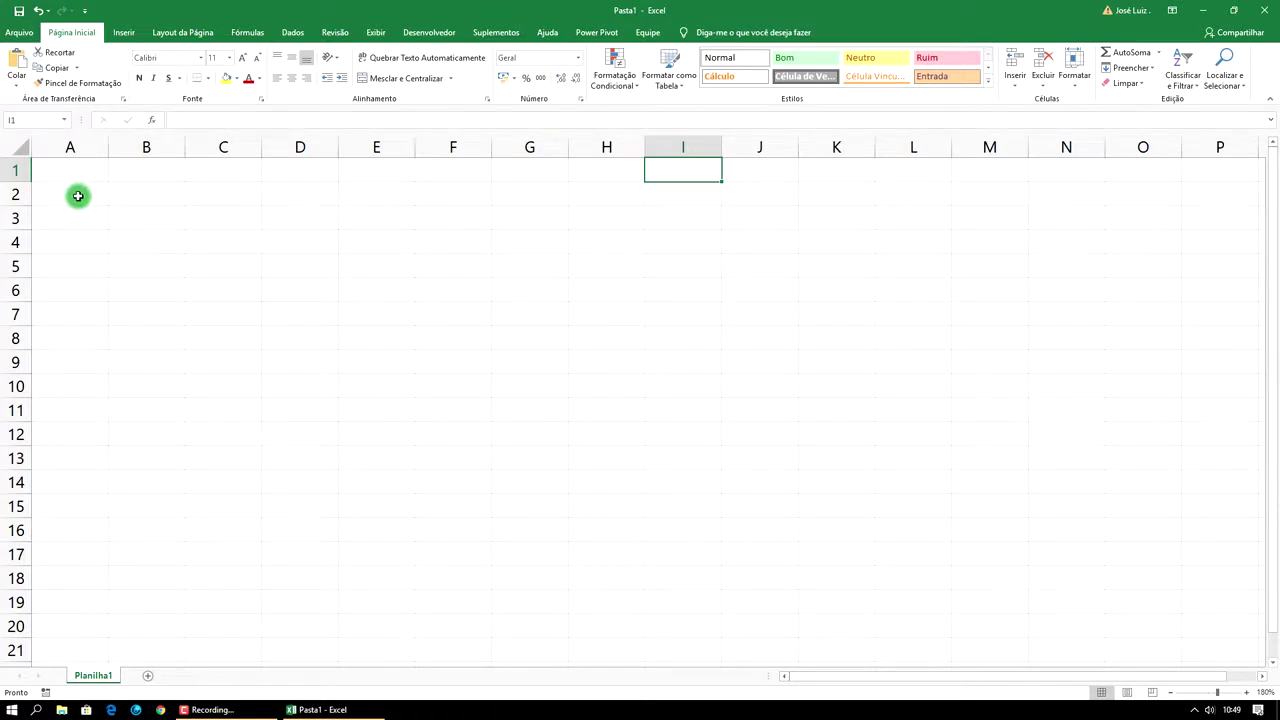
pyautogui.click(78, 196)
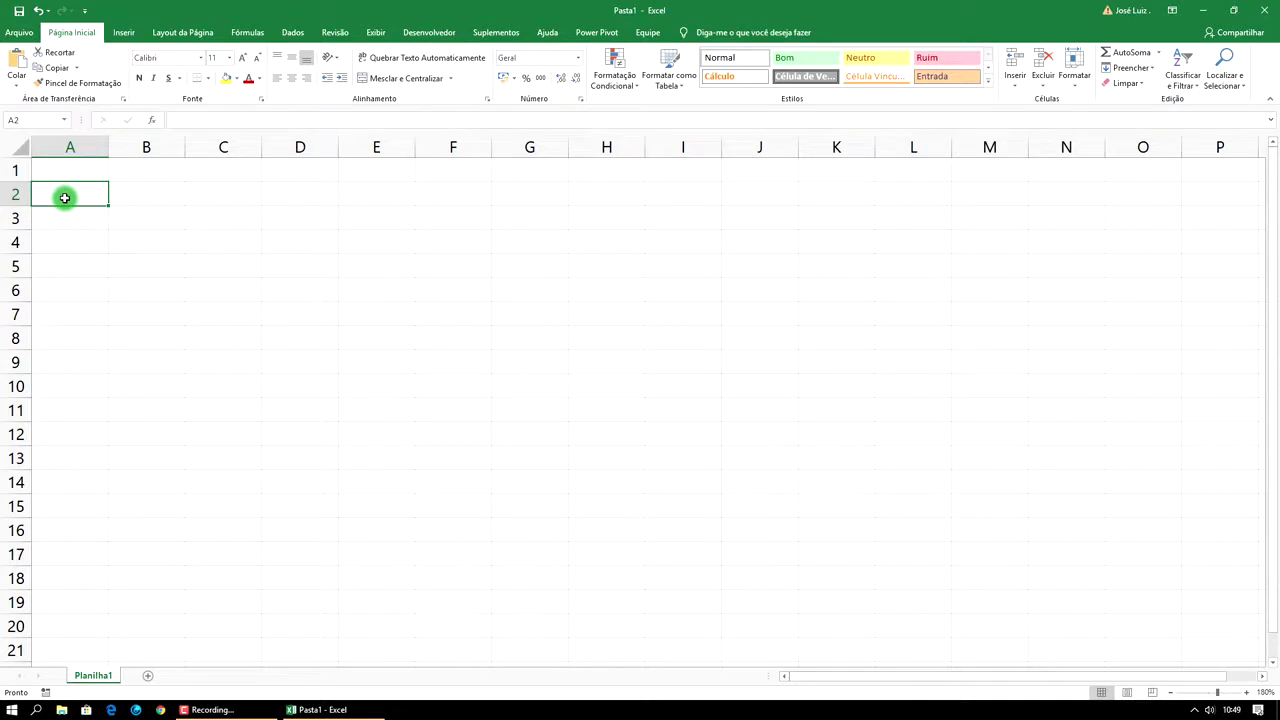
# Step: Enter Operações in A2, autofit column A, and enter Valor 1 in B2
pyautogui.write('Ope')
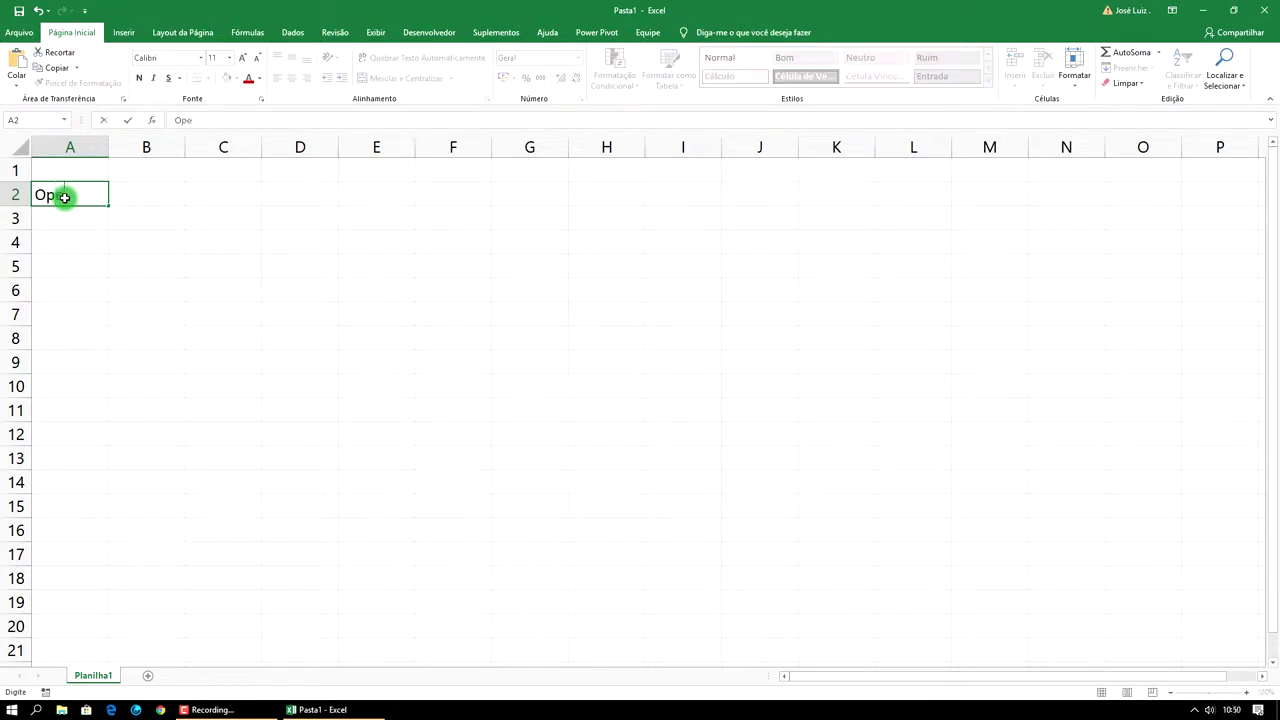
pyautogui.write('rações')
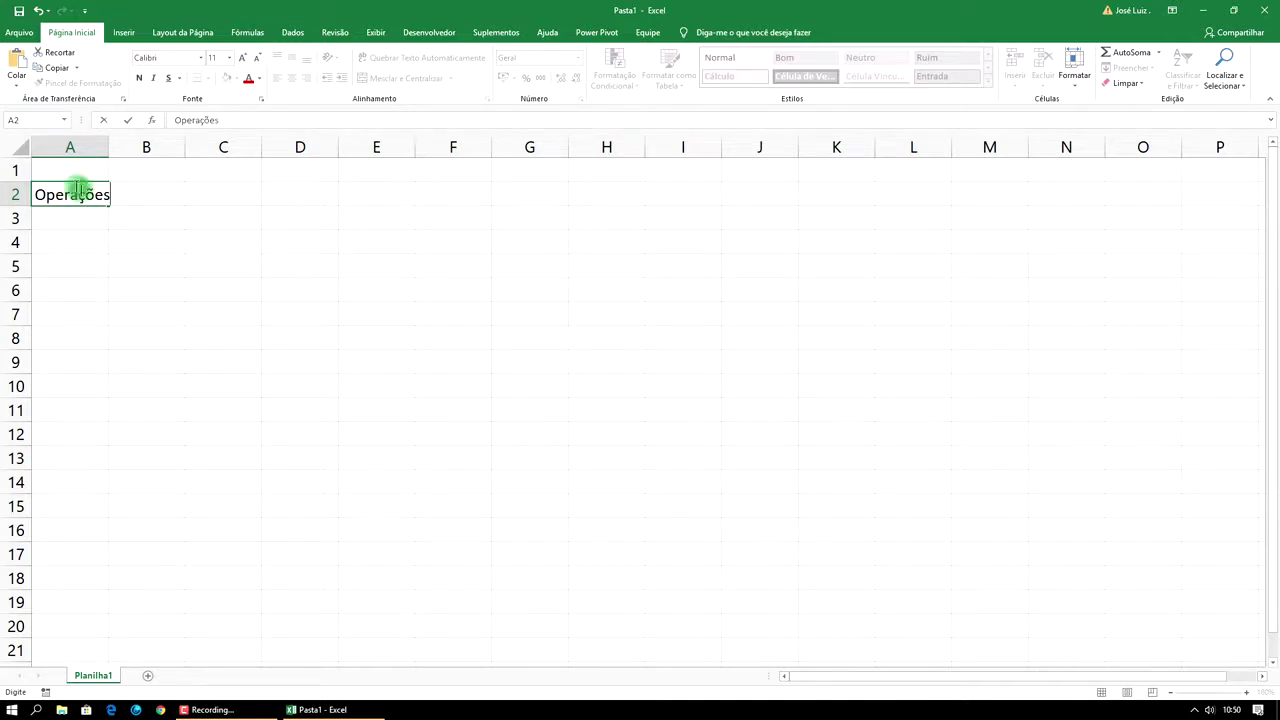
pyautogui.doubleClick(110, 147)
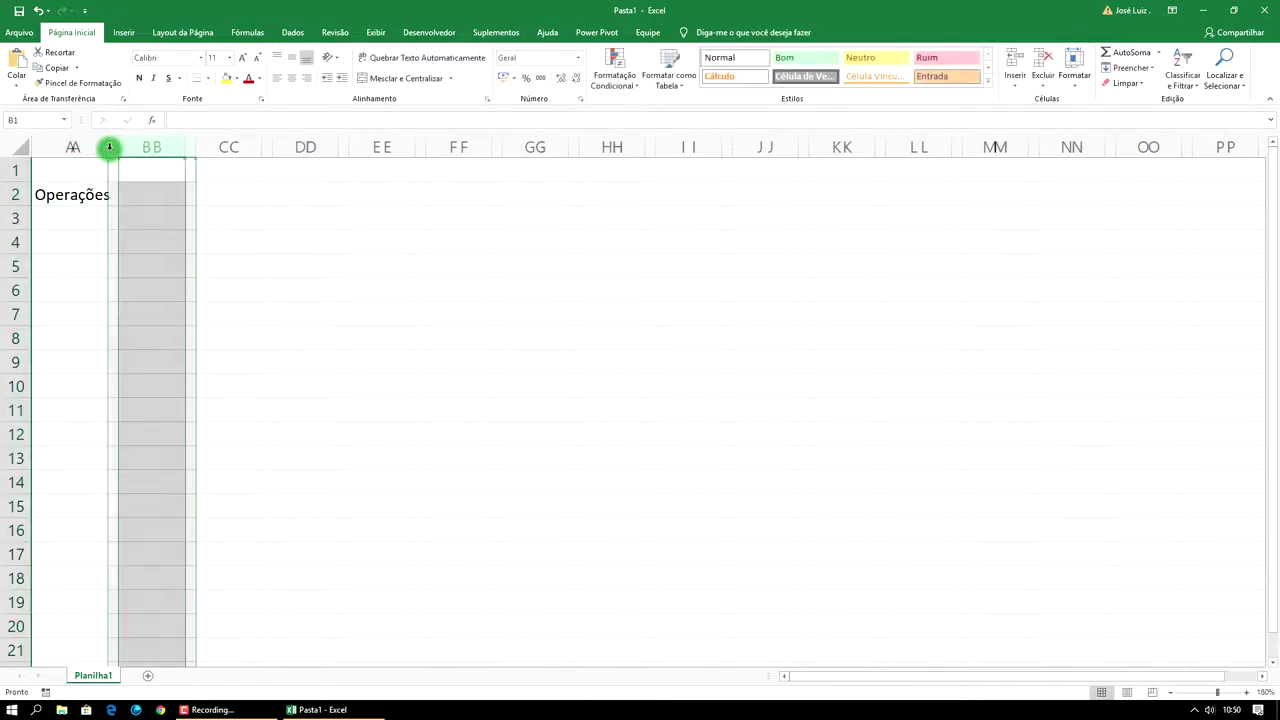
pyautogui.click(138, 190)
pyautogui.write('Valor 1')
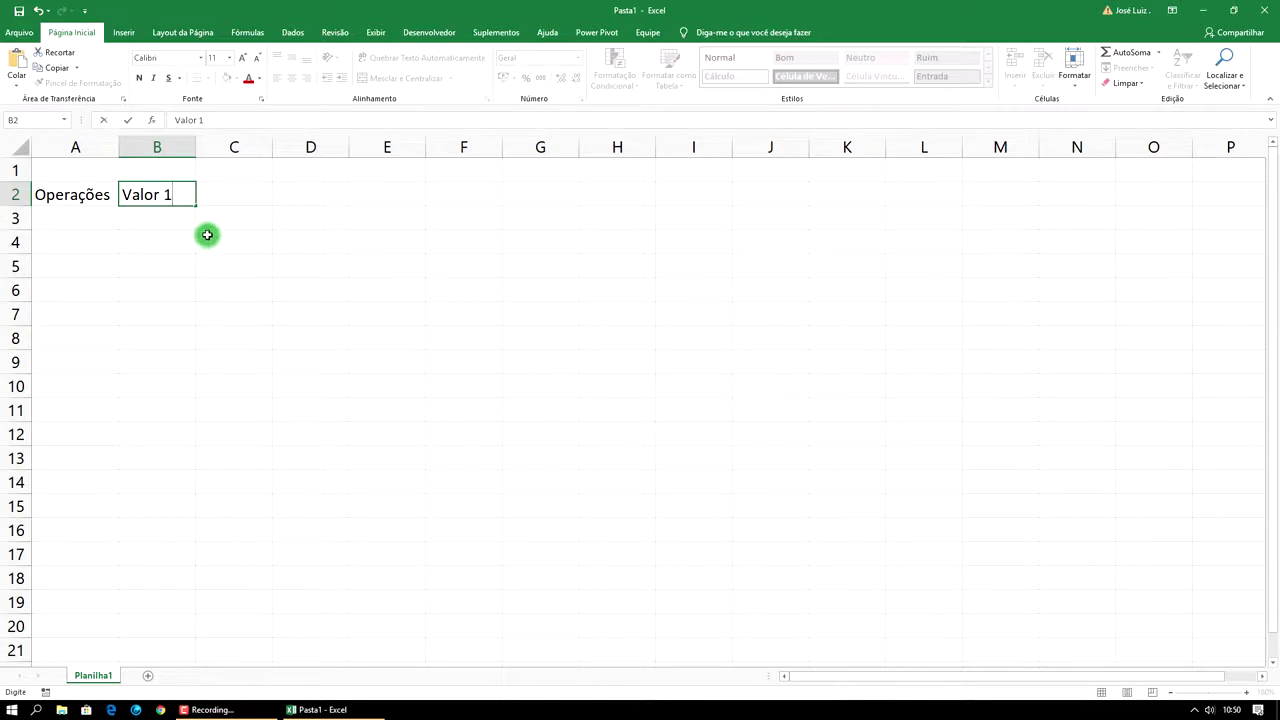
pyautogui.click(195, 205)
# Step: Fill Valor 2 and Valor 3 into C2:D2 and add the Resultado header in E2
pyautogui.moveTo(198, 206); pyautogui.dragTo(196, 207)
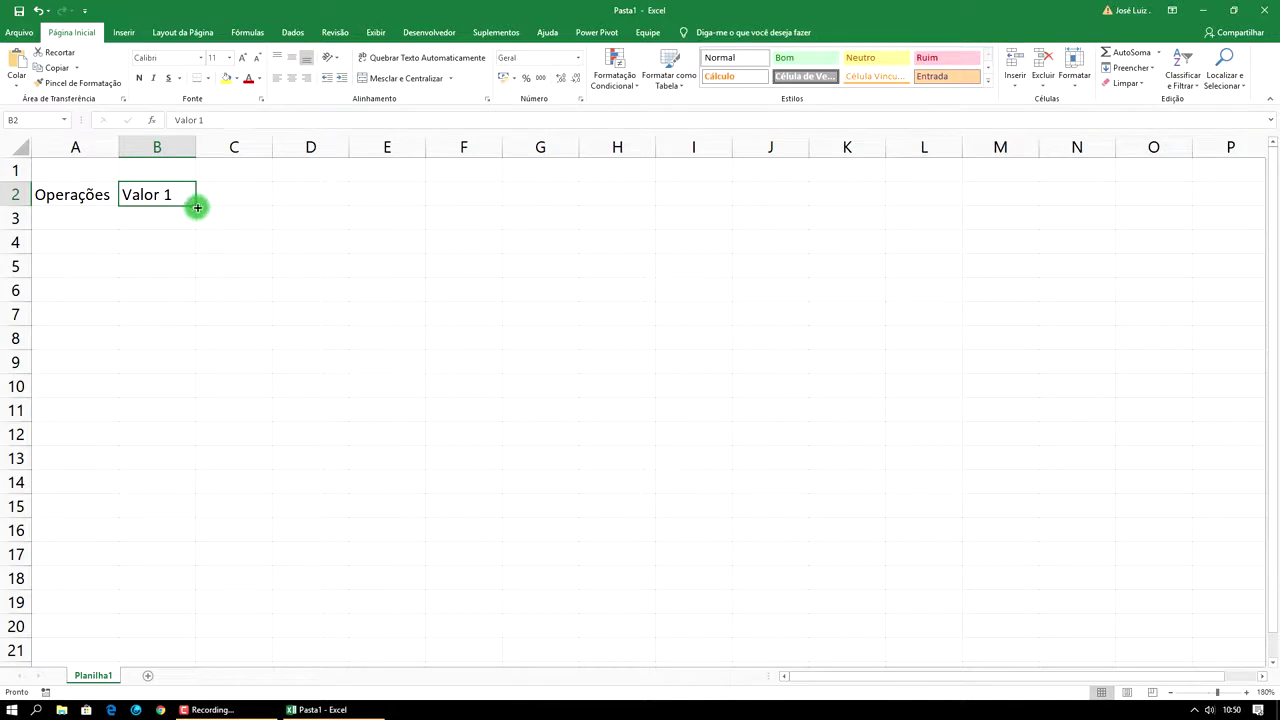
pyautogui.moveTo(196, 207); pyautogui.dragTo(323, 203)
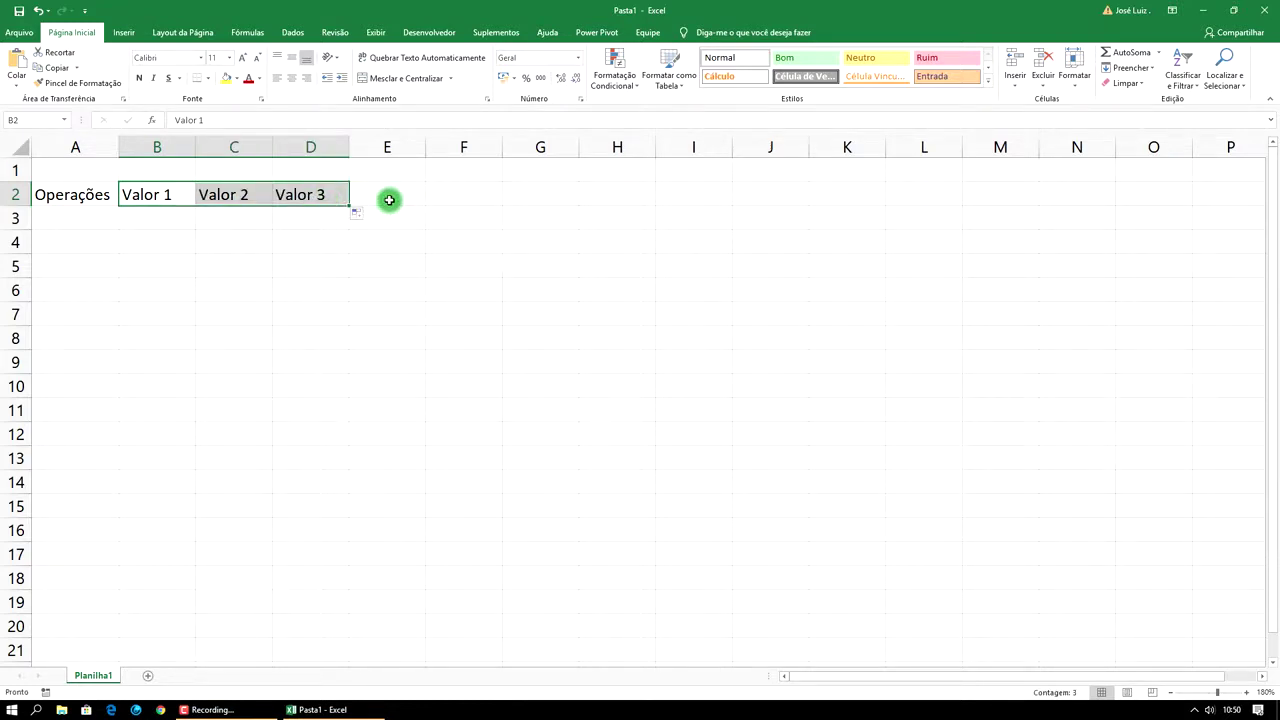
pyautogui.click(389, 200)
pyautogui.write('Resultado')
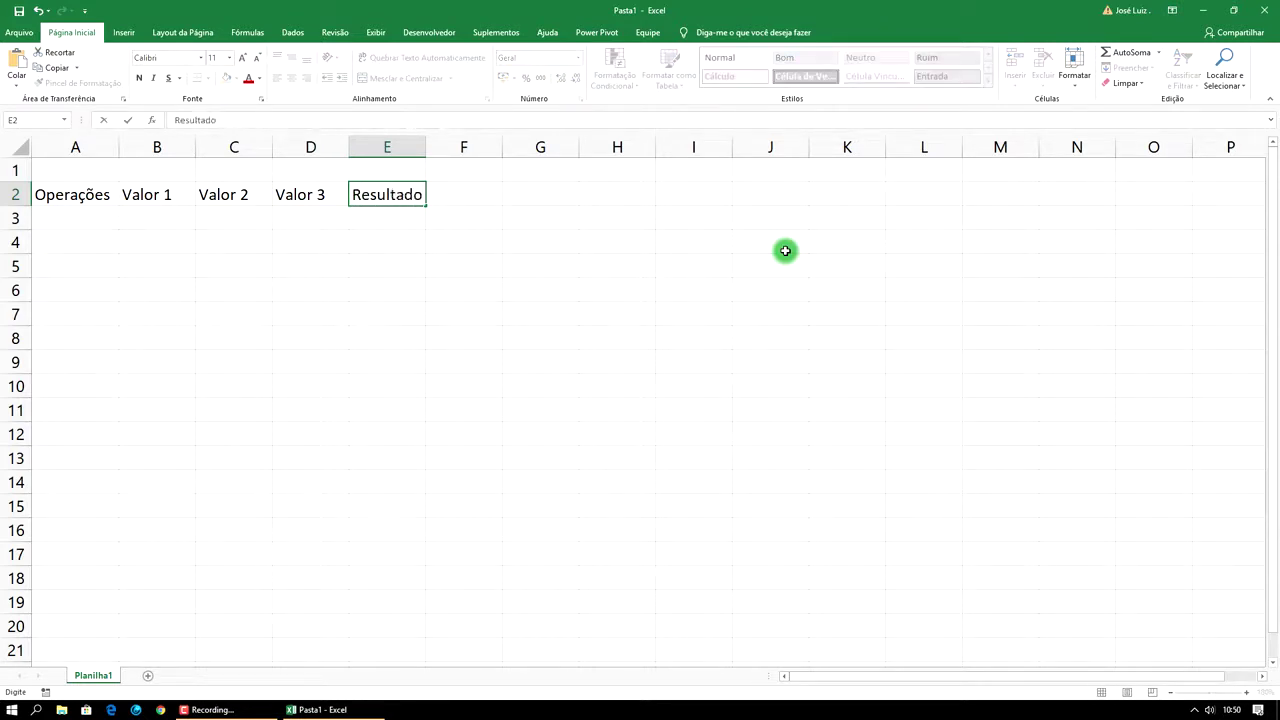
pyautogui.press('Return')
pyautogui.press('Left')
pyautogui.press('Left')
pyautogui.press('Left')
pyautogui.press('Left')
pyautogui.press('Right')
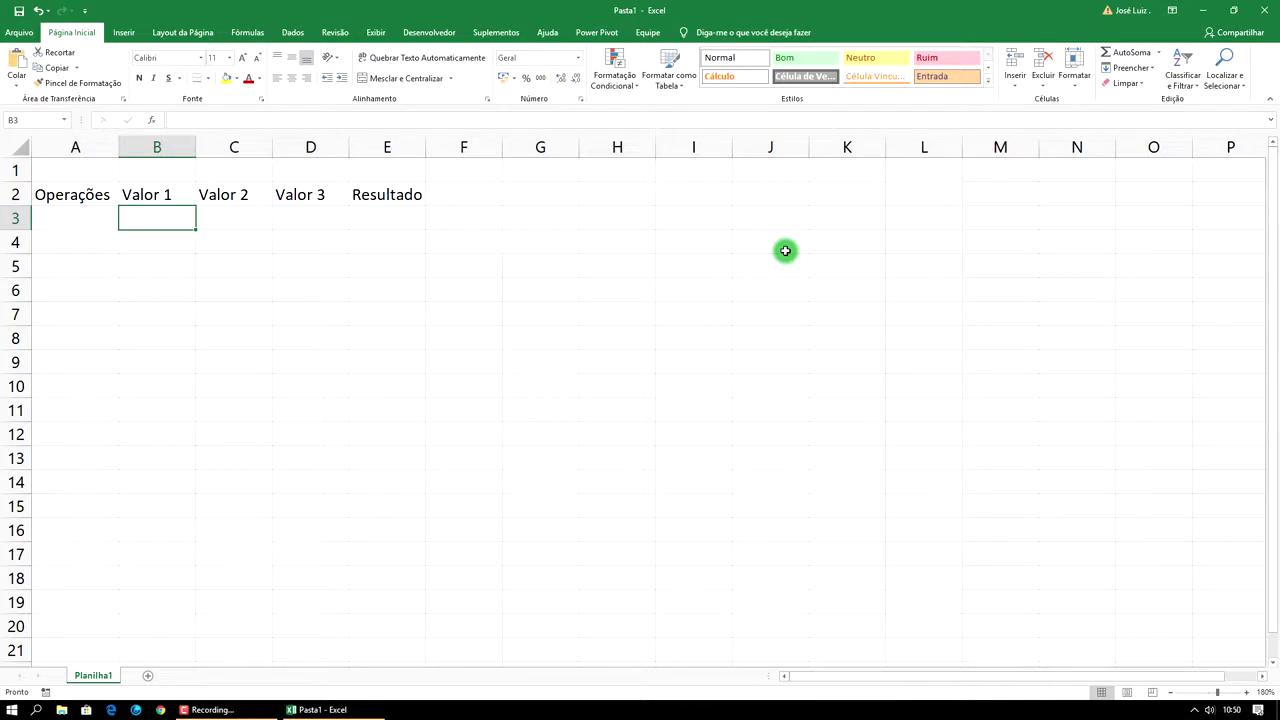
# Step: Enter 5, 7 and 12 into B3:D3
pyautogui.write('5')
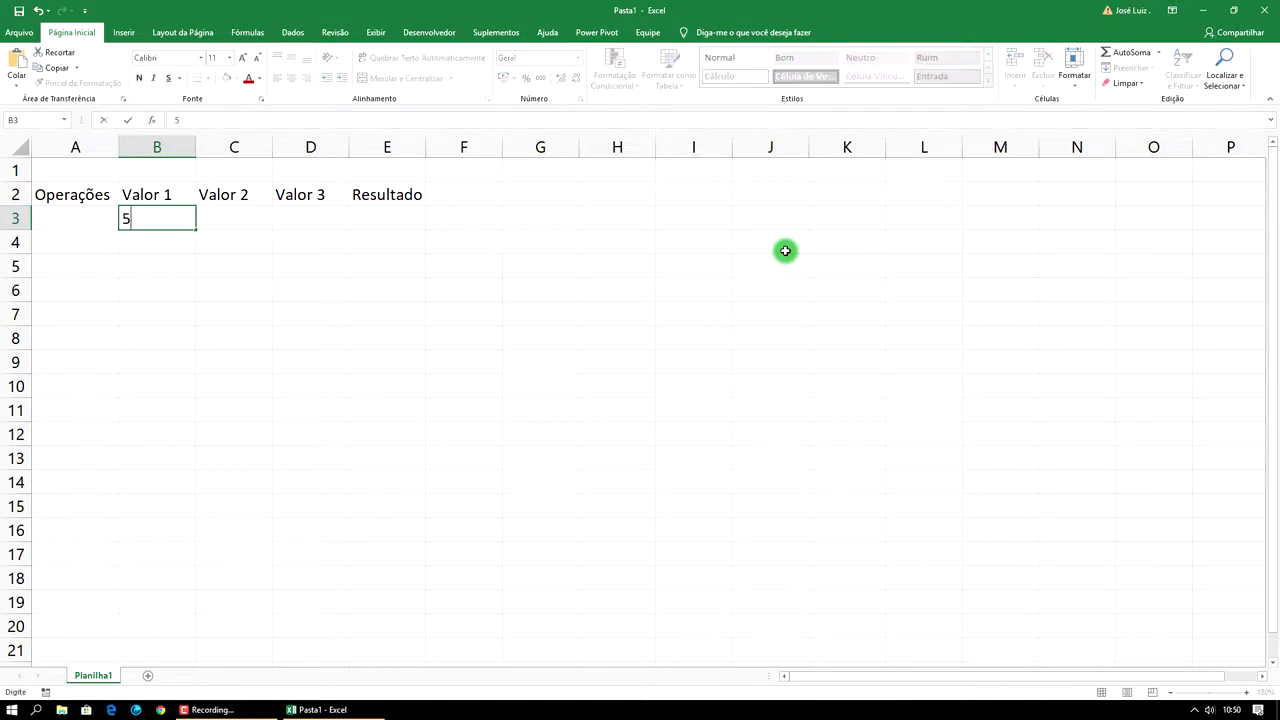
pyautogui.press('Tab')
pyautogui.write('7')
pyautogui.press('Tab')
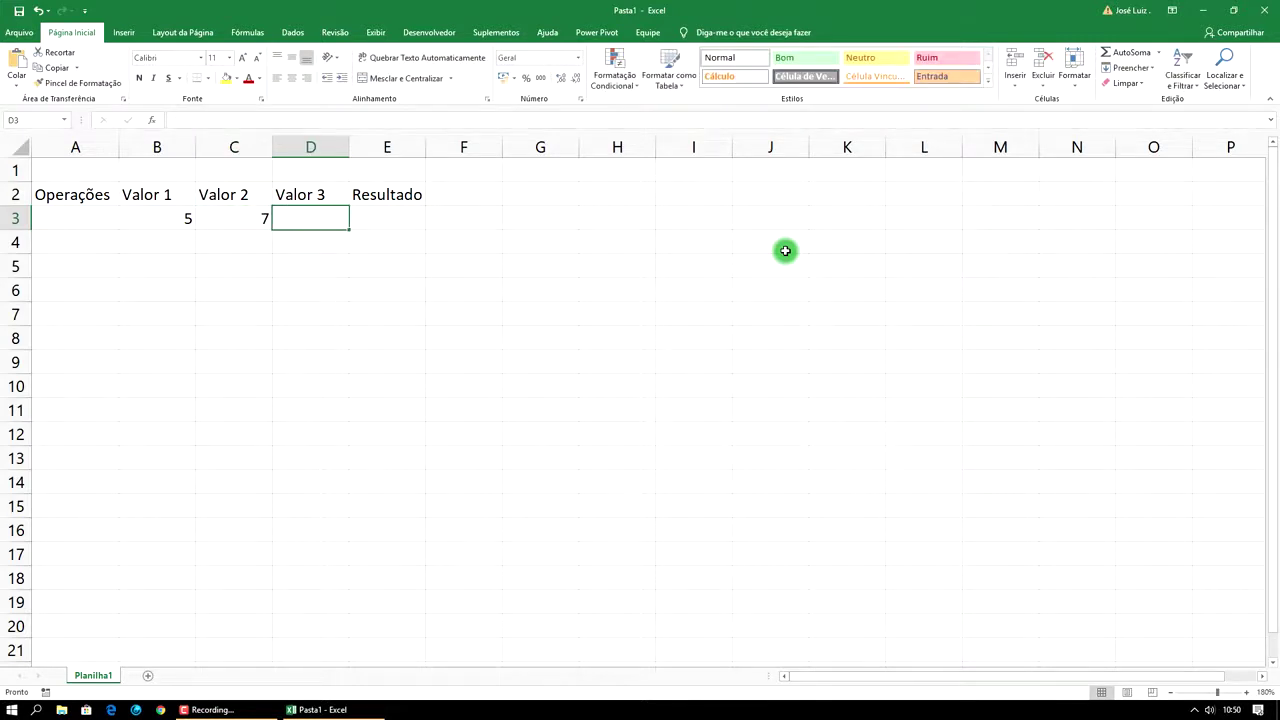
pyautogui.write('12')
pyautogui.press('Return')
pyautogui.press('Left')
pyautogui.press('Left')
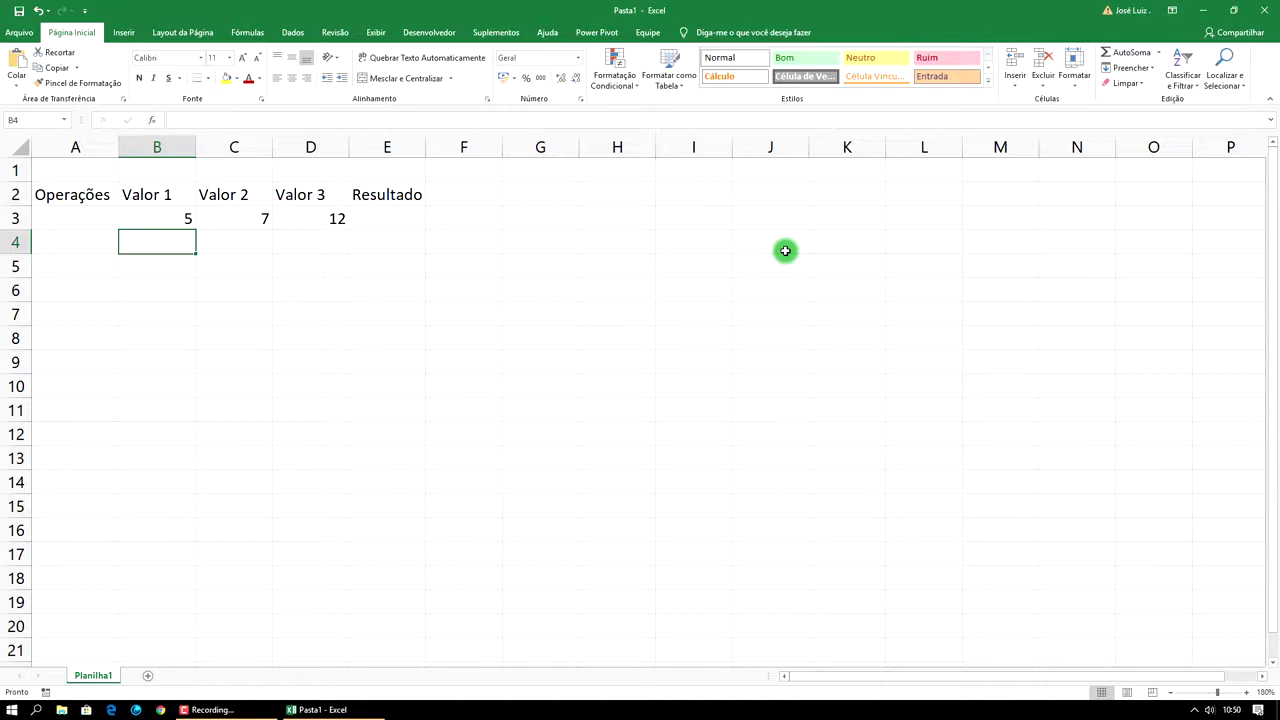
# Step: Enter 3, 9 and 25 into B4:D4
pyautogui.write('3')
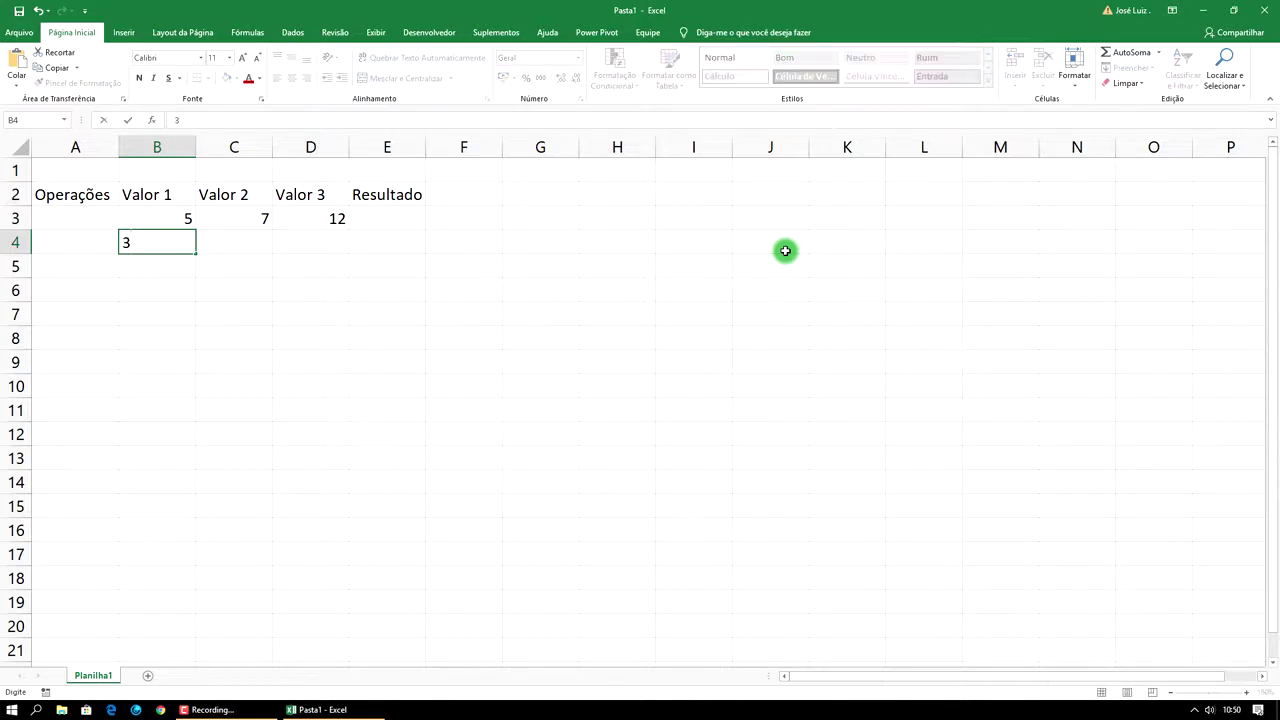
pyautogui.press('Tab')
pyautogui.write('9')
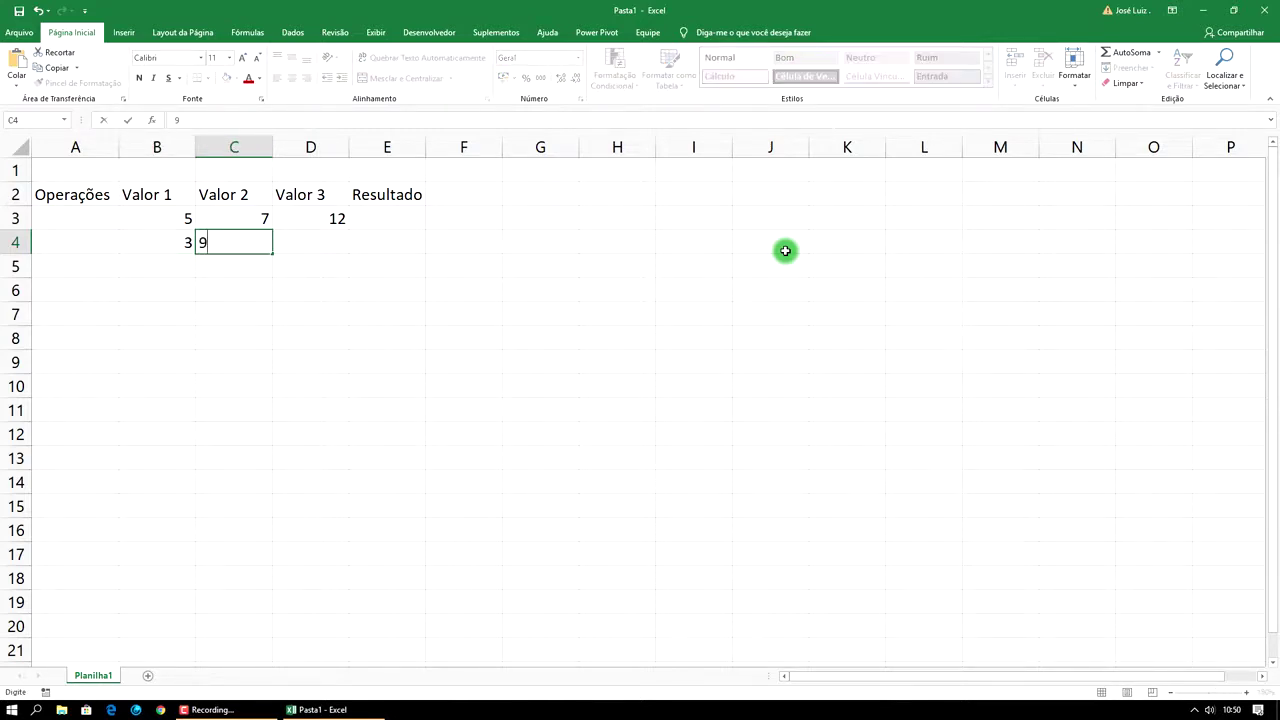
pyautogui.press('Tab')
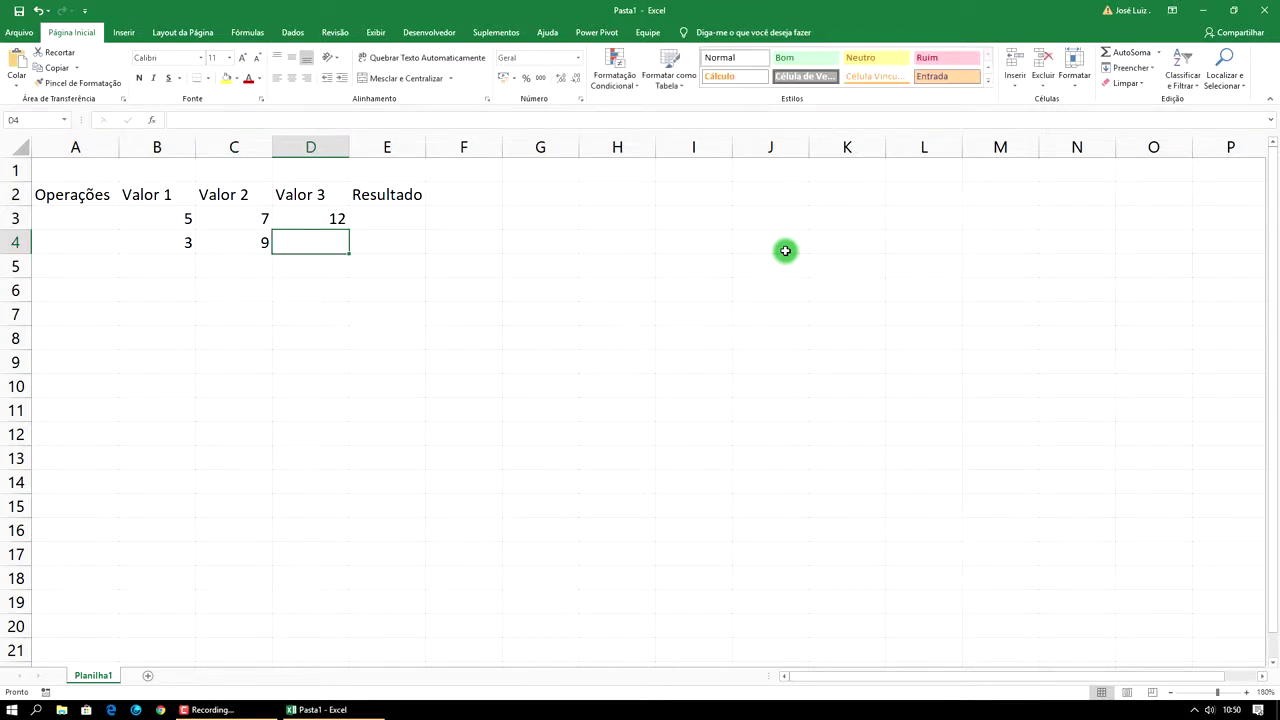
pyautogui.write('25')
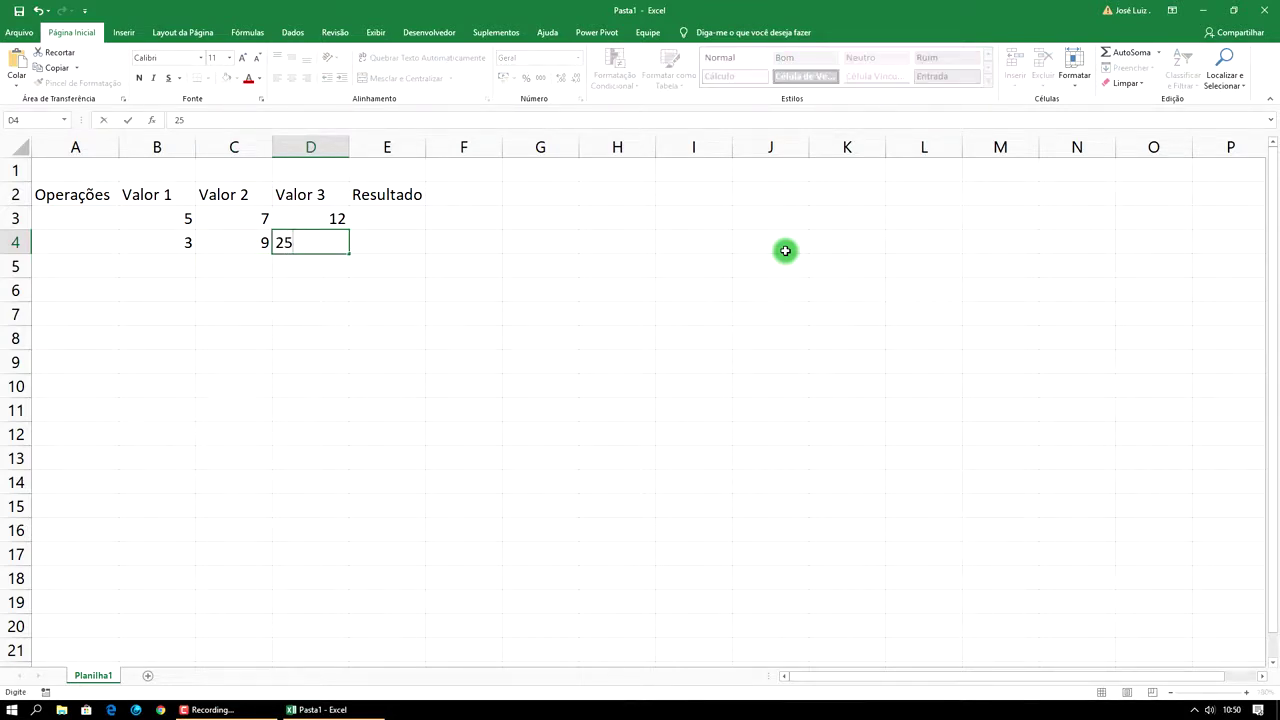
pyautogui.press('Return')
pyautogui.press('Left')
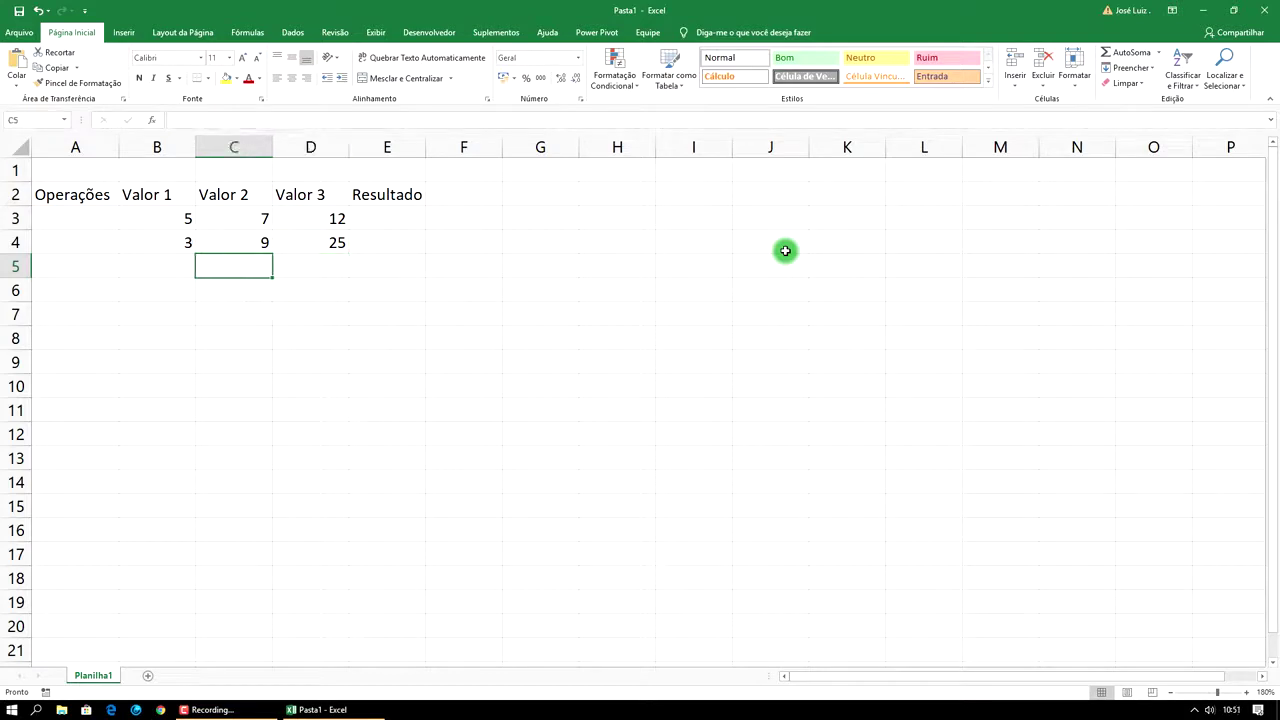
pyautogui.press('Left')
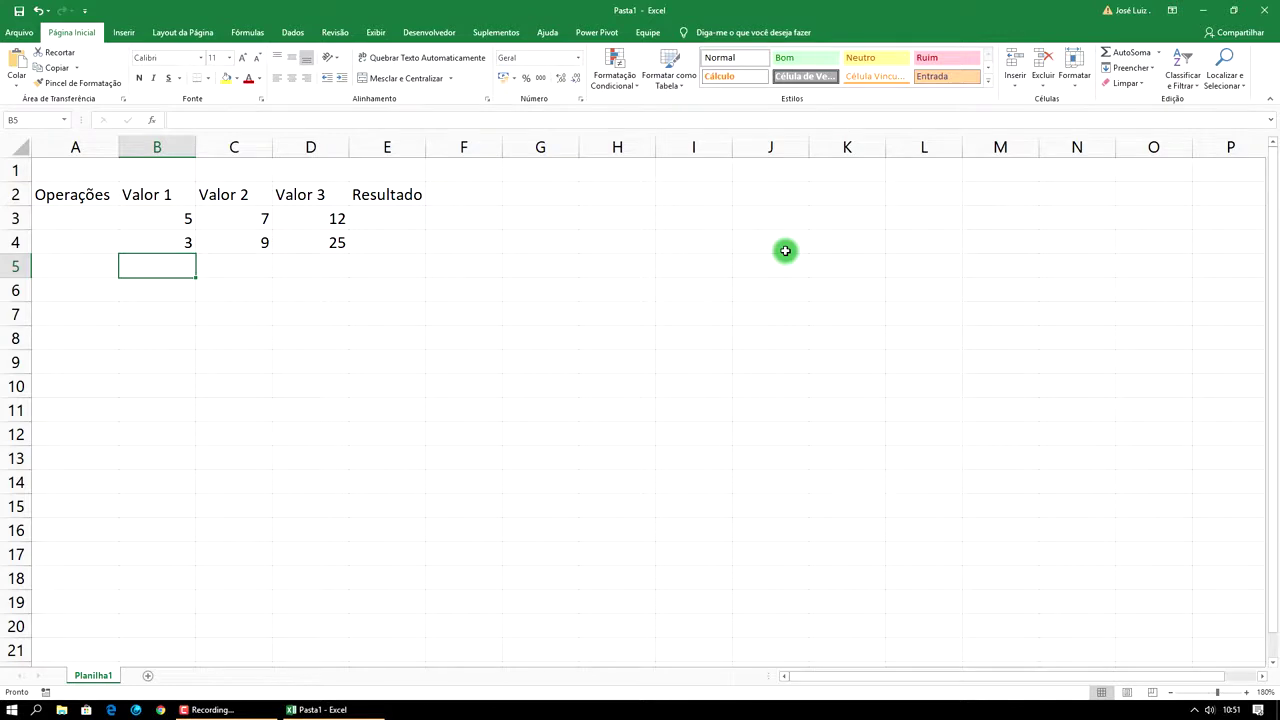
# Step: Enter 41, 27 and 3 into B5:D5
pyautogui.write('41')
pyautogui.press('Tab')
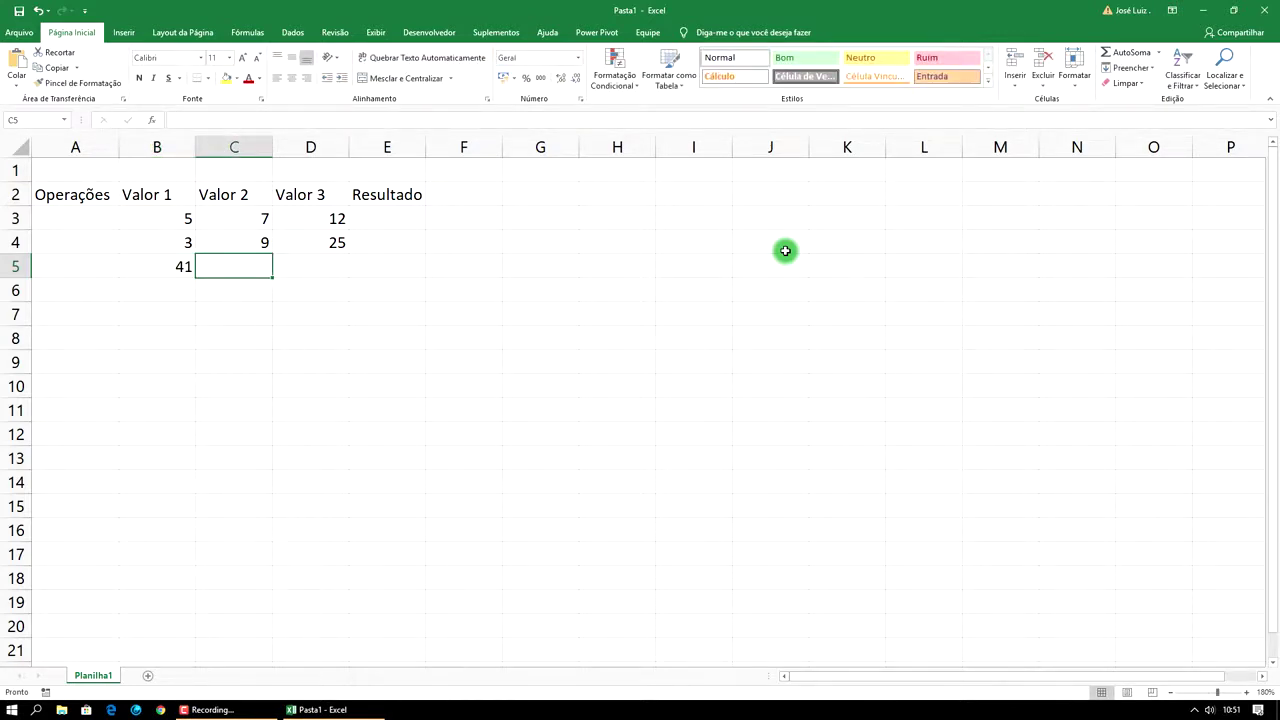
pyautogui.write('27')
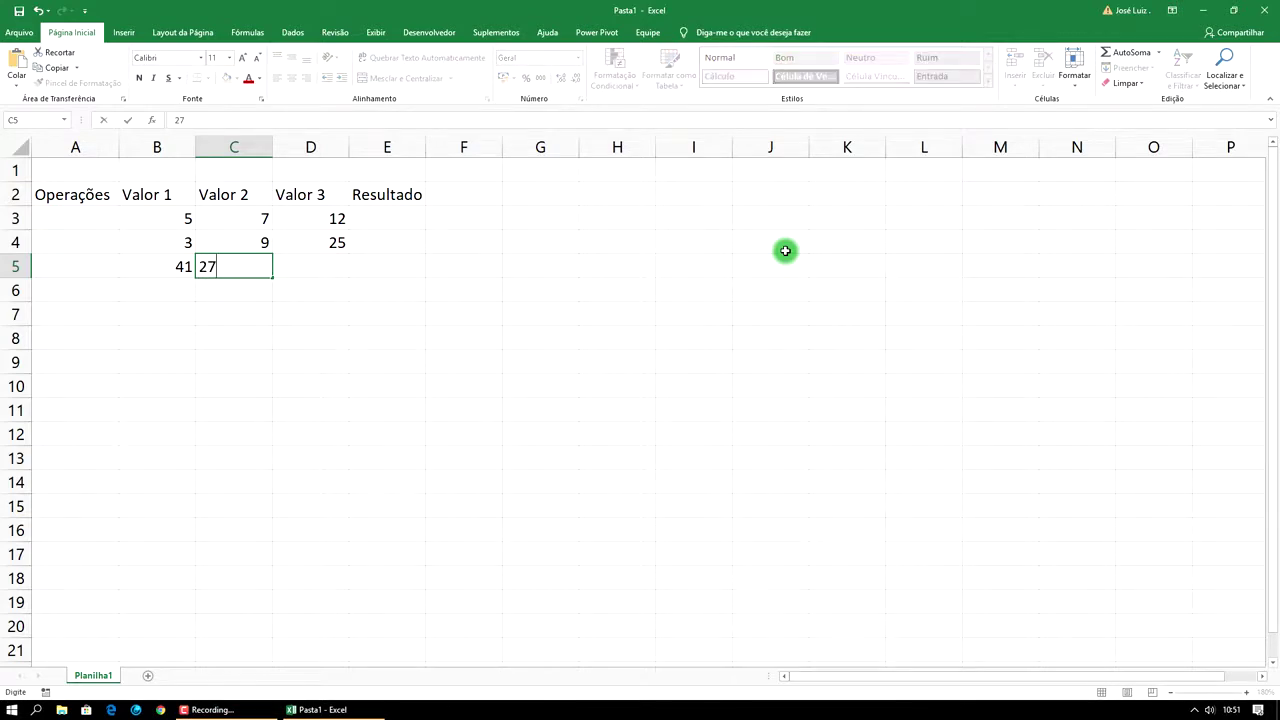
pyautogui.press('Tab')
pyautogui.write('3')
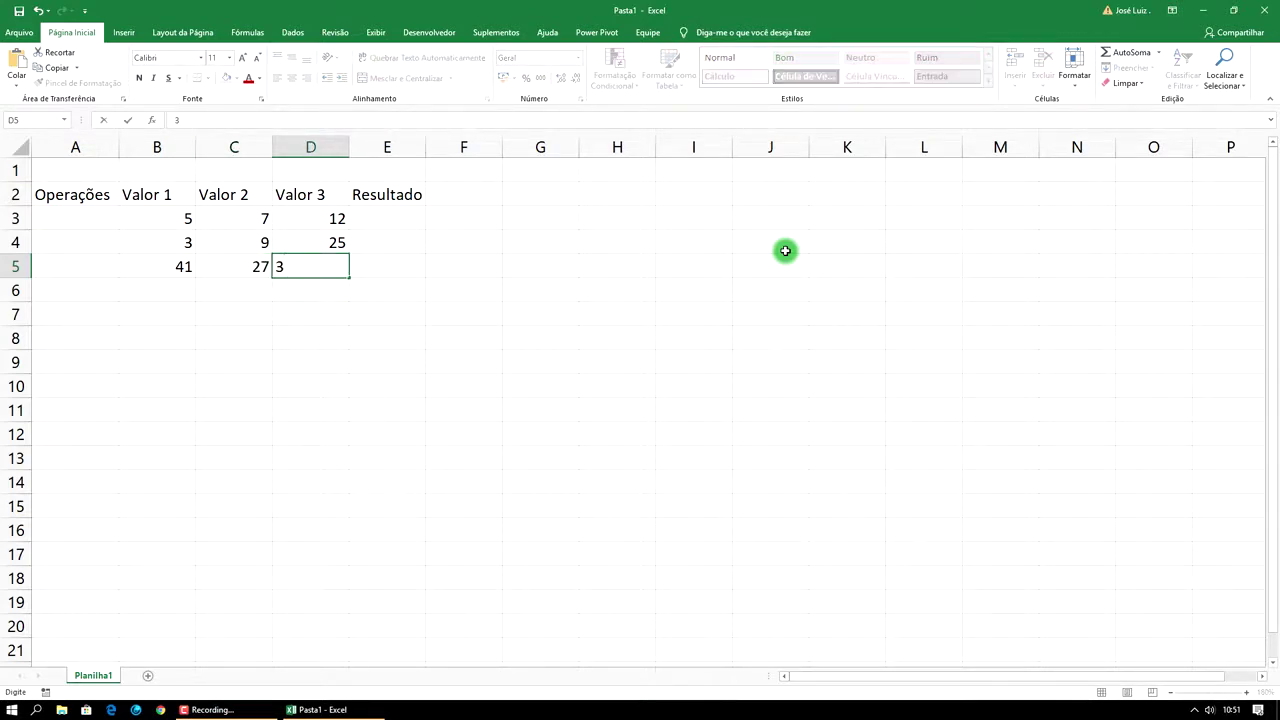
pyautogui.press('Down')
pyautogui.press('Left')
pyautogui.press('Left')
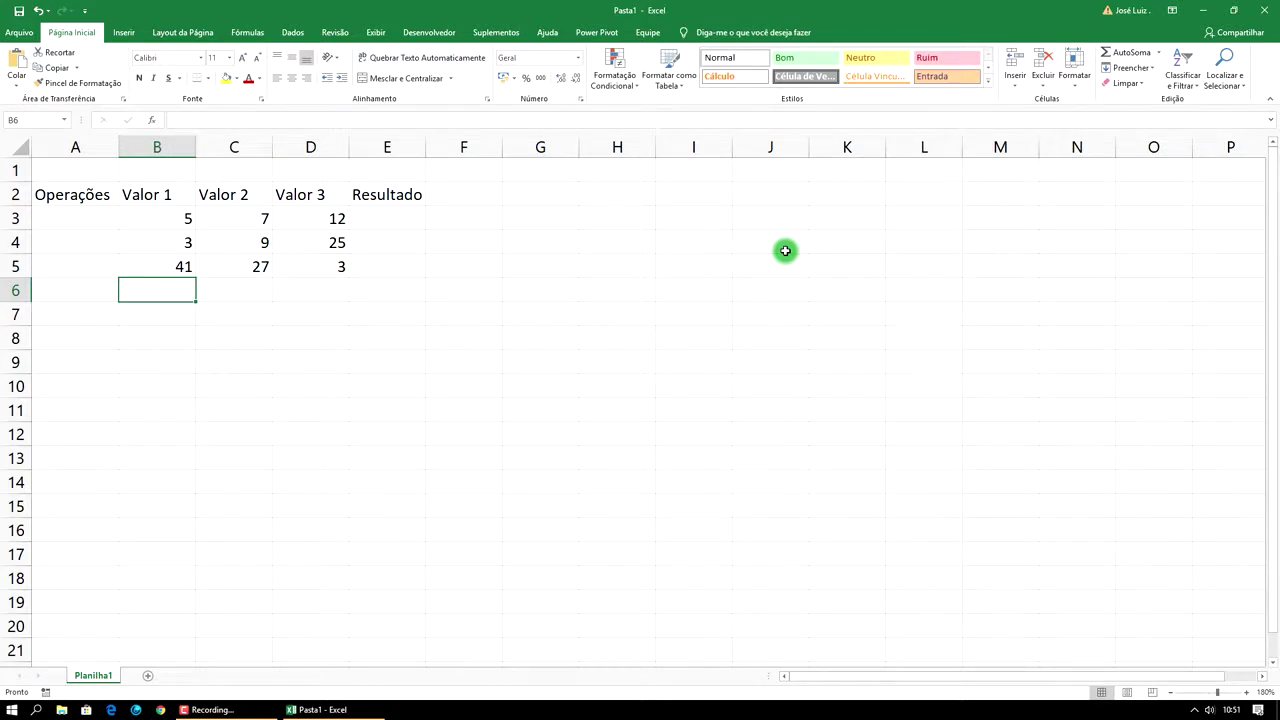
# Step: Enter 9, 11 and 15 into B6:D6, correcting C6 from 100 to 11
pyautogui.write('9')
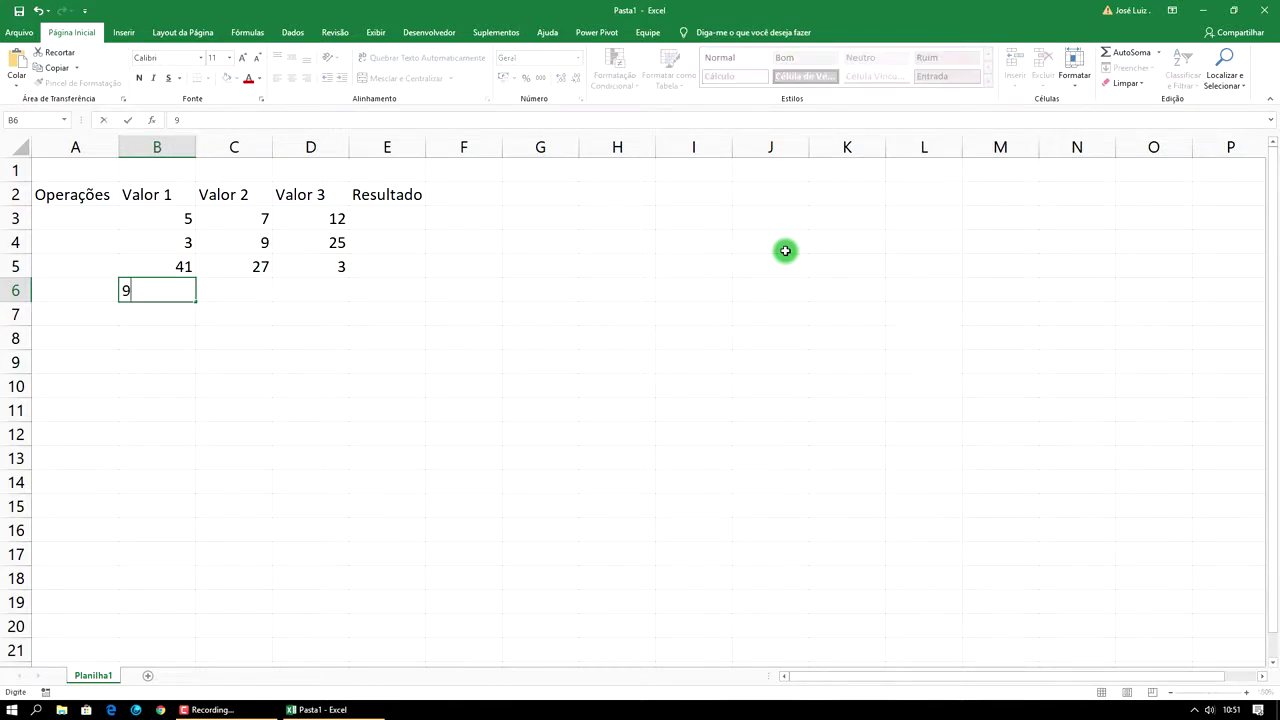
pyautogui.press('Tab')
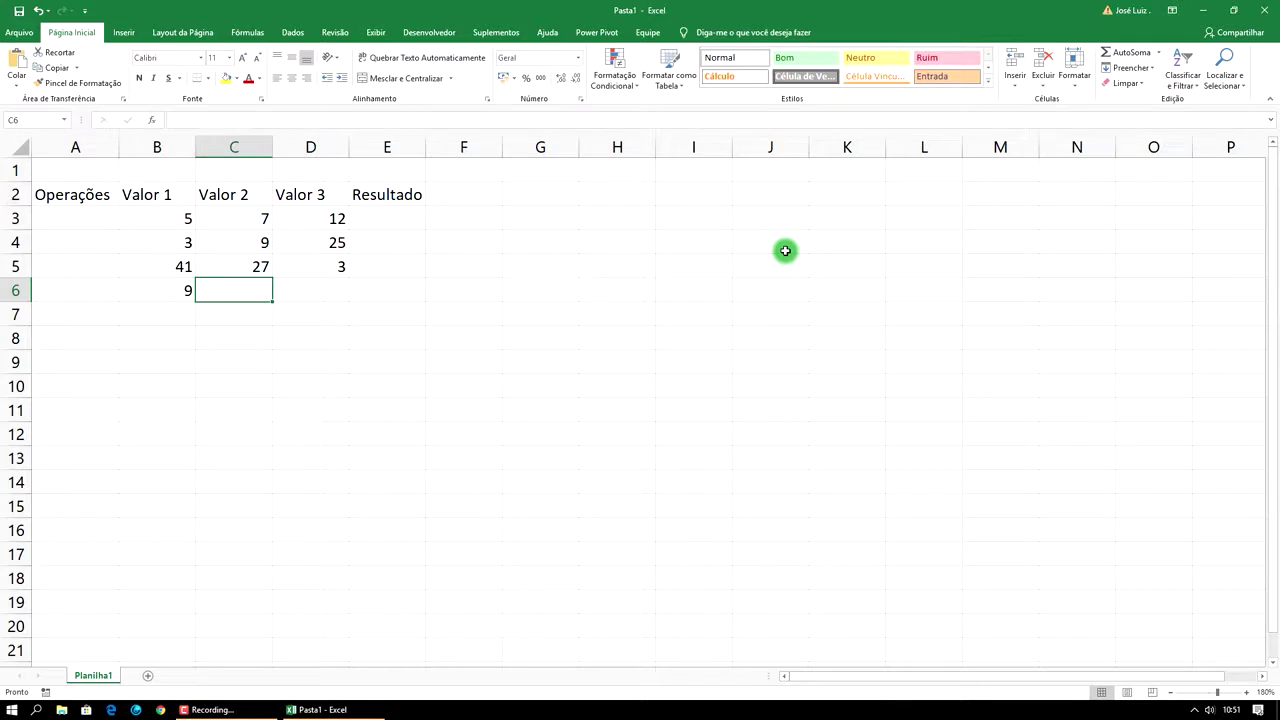
pyautogui.write('100')
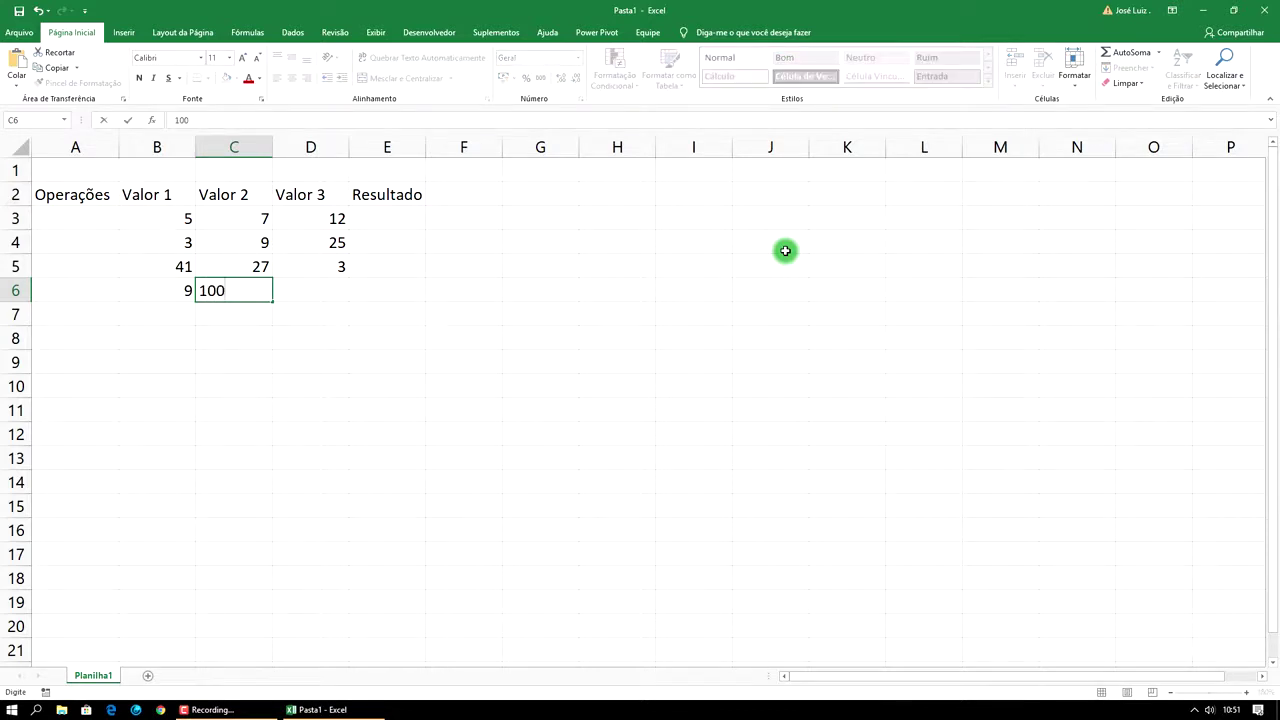
pyautogui.press('Tab')
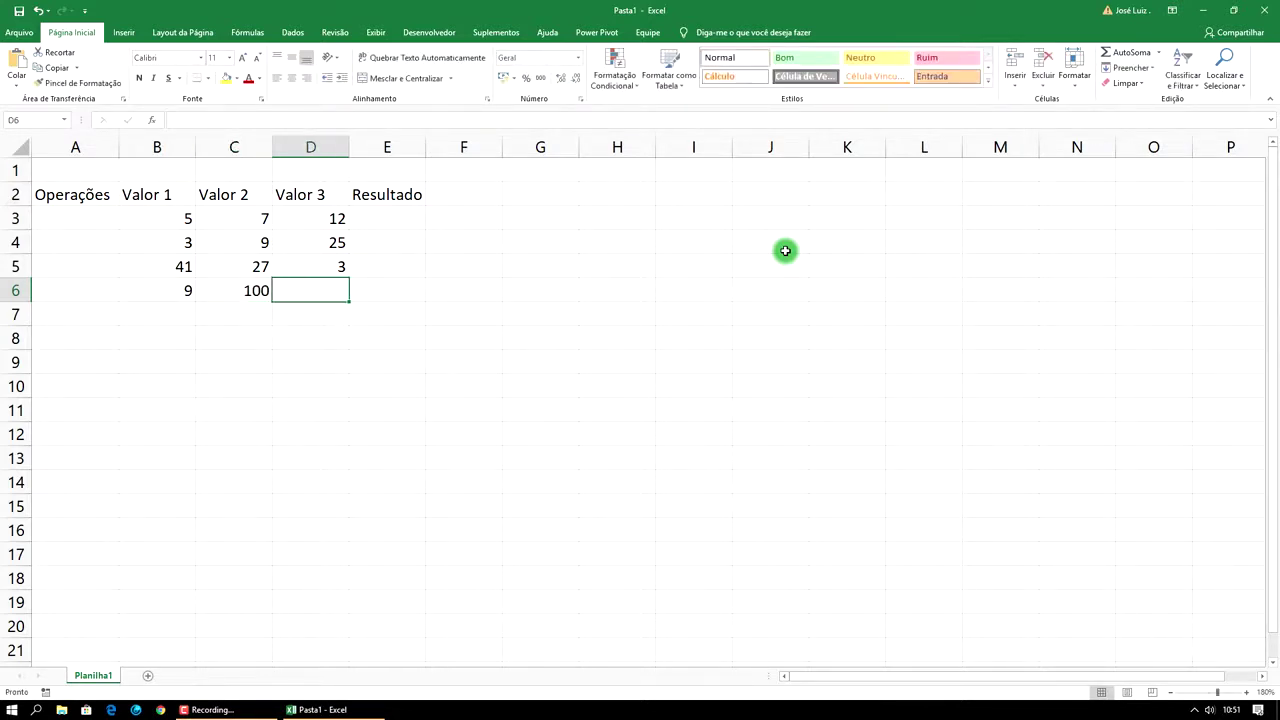
pyautogui.hotkey('shift', 'Tab')
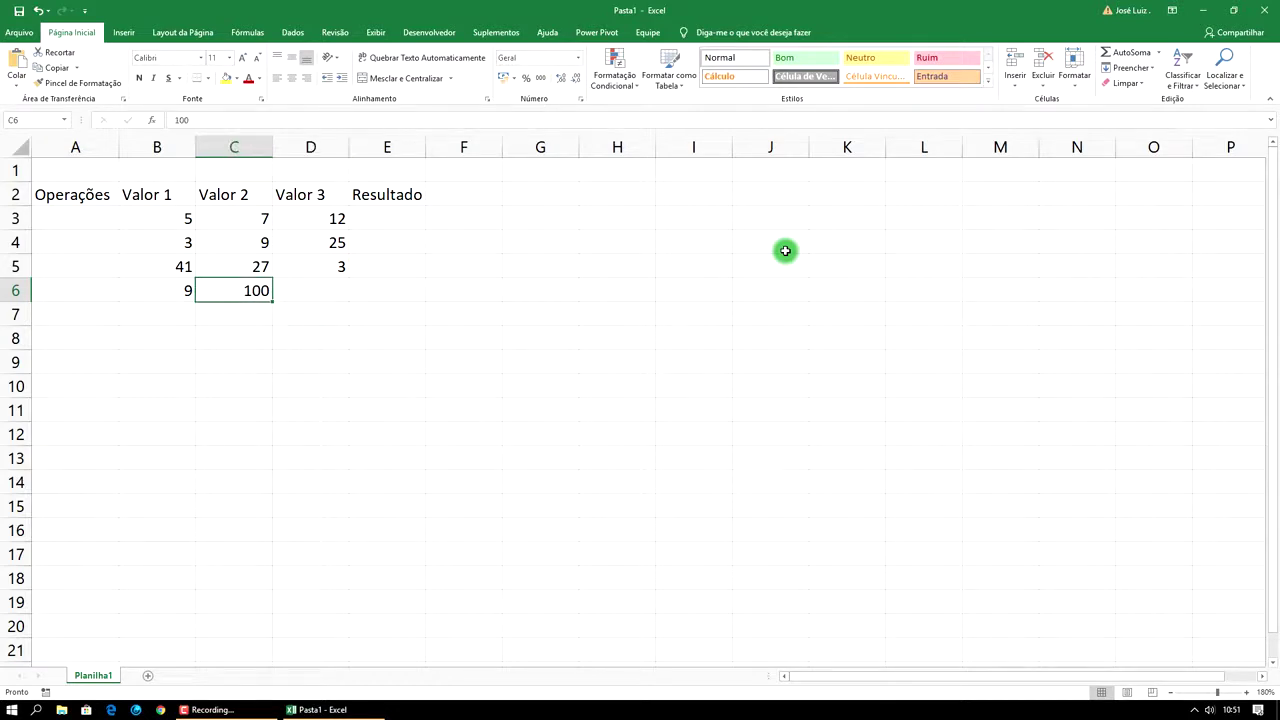
pyautogui.write('11')
pyautogui.press('Tab')
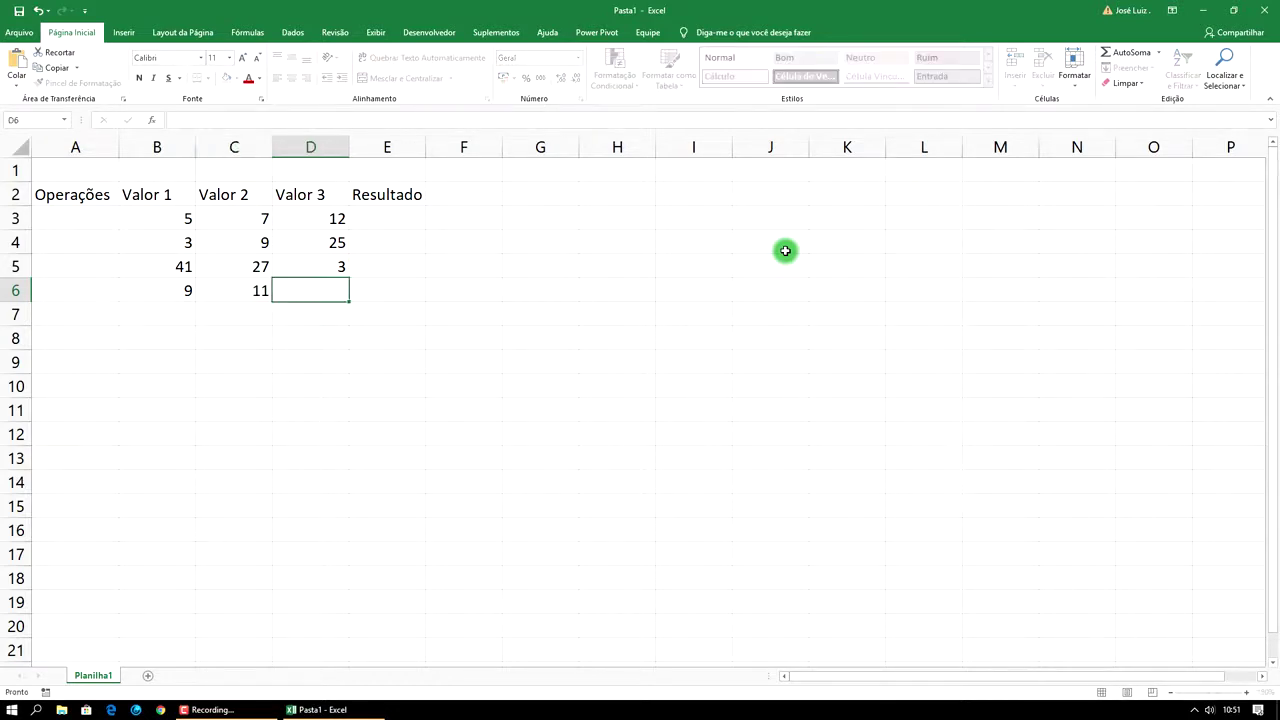
pyautogui.write('15')
pyautogui.press('Tab')
pyautogui.press('Left')
pyautogui.press('Left')
pyautogui.press('Left')
pyautogui.press('Left')
pyautogui.press('Up')
pyautogui.press('Up')
pyautogui.press('Up')
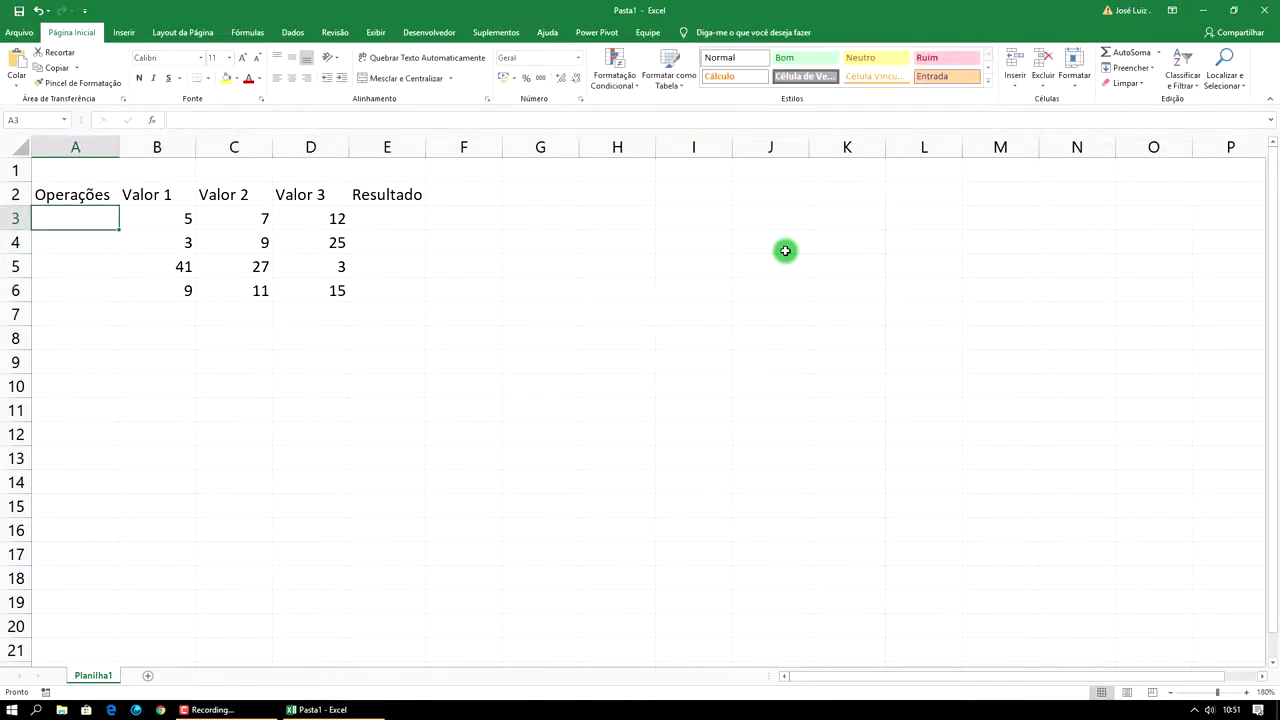
# Step: Label A3:A6 as Soma, Minimo, Máximo and Média
pyautogui.write('Soma')
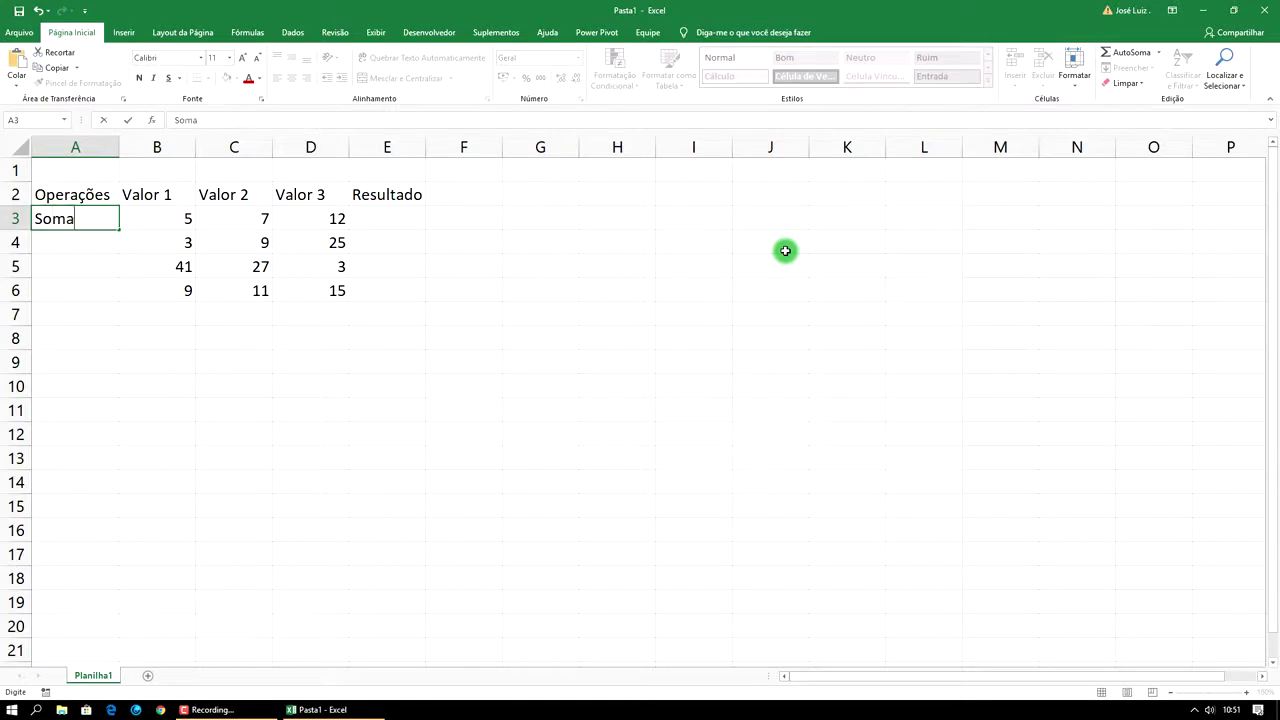
pyautogui.press('Return')
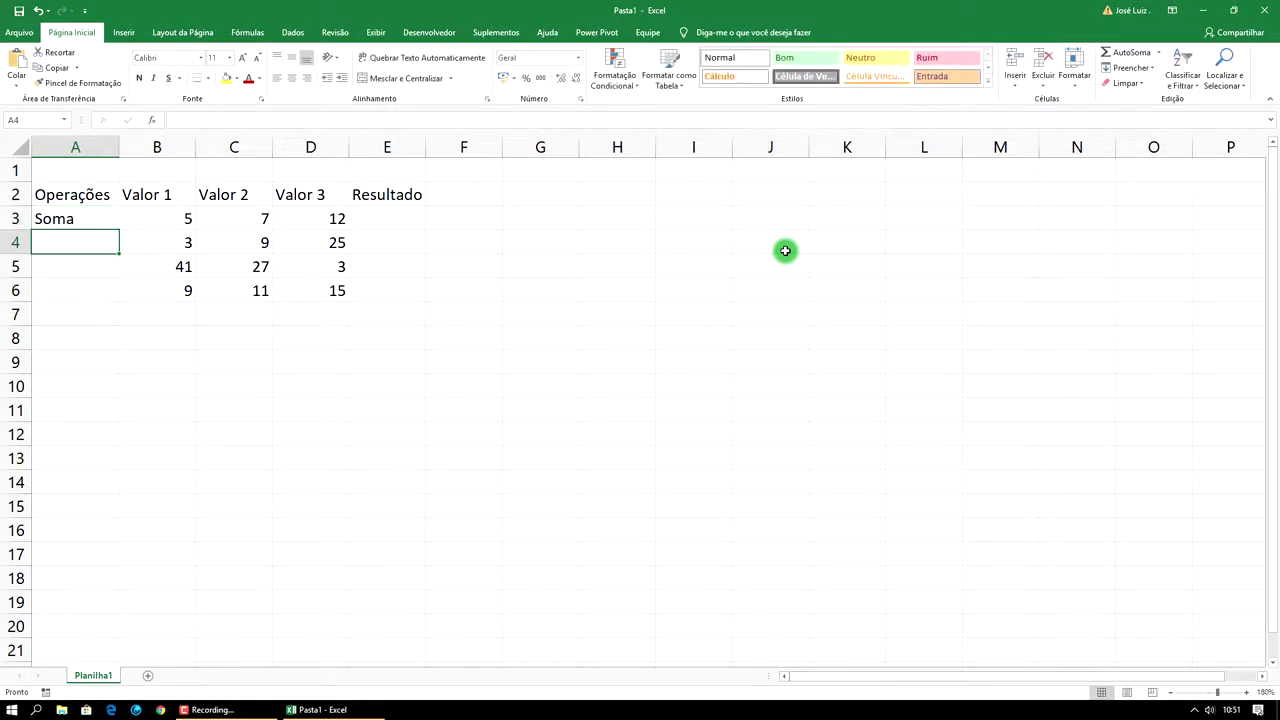
pyautogui.write('M')
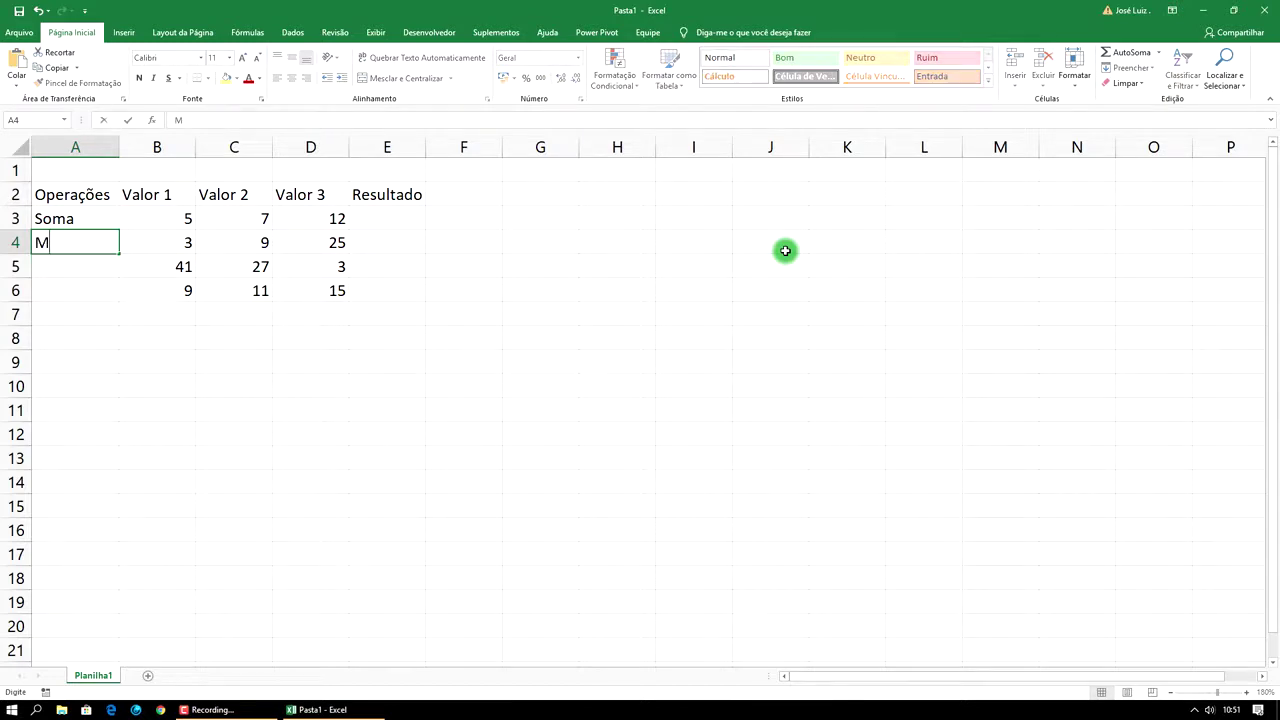
pyautogui.write('inimo')
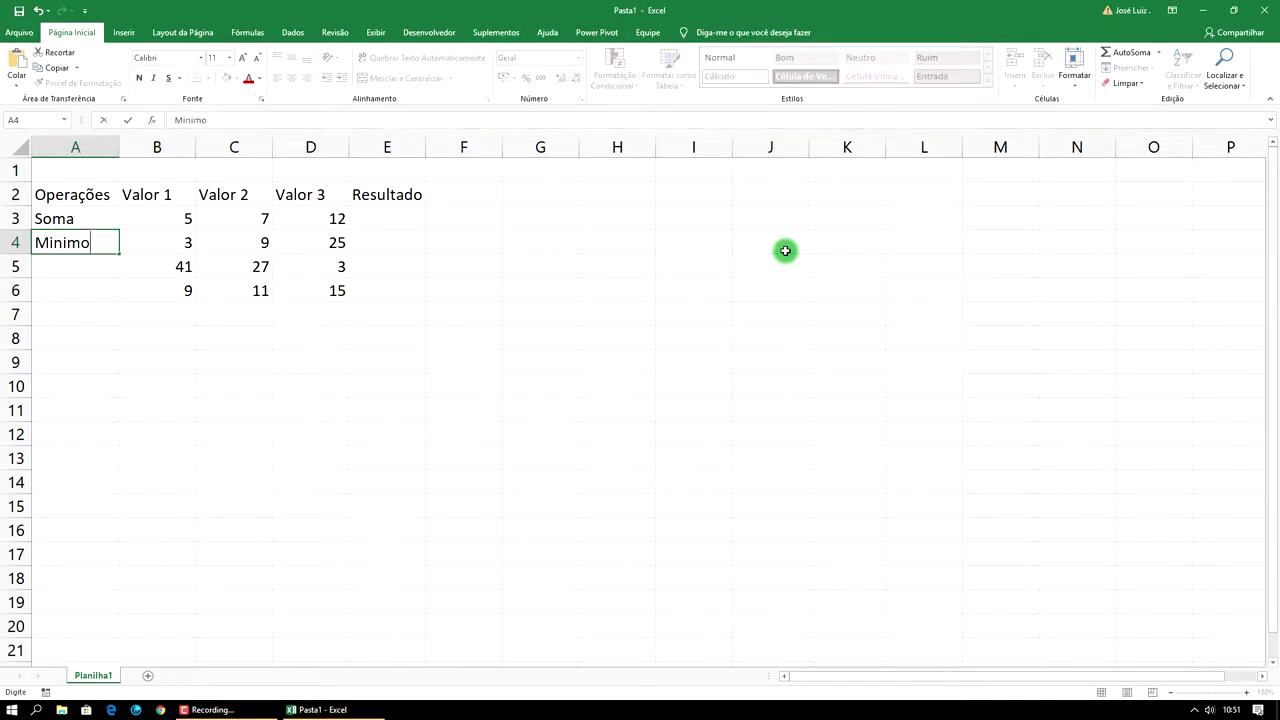
pyautogui.press('Return')
pyautogui.write('Minimo')
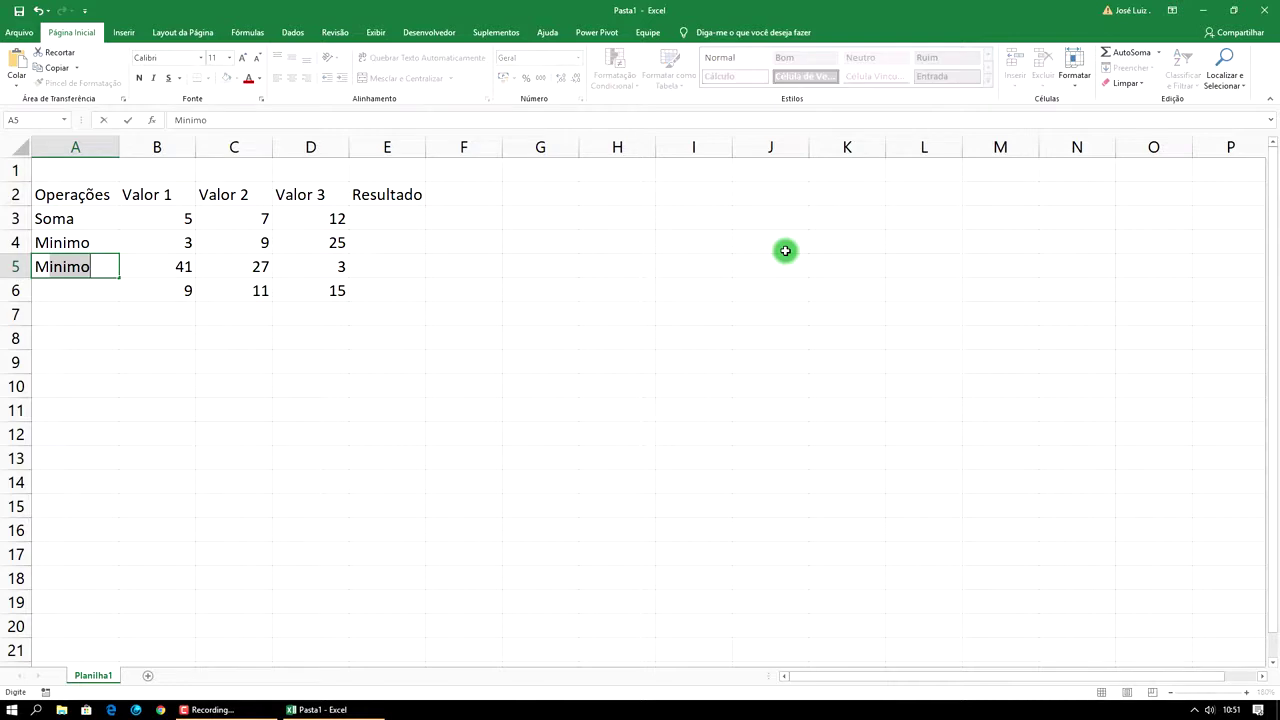
pyautogui.write('áximo')
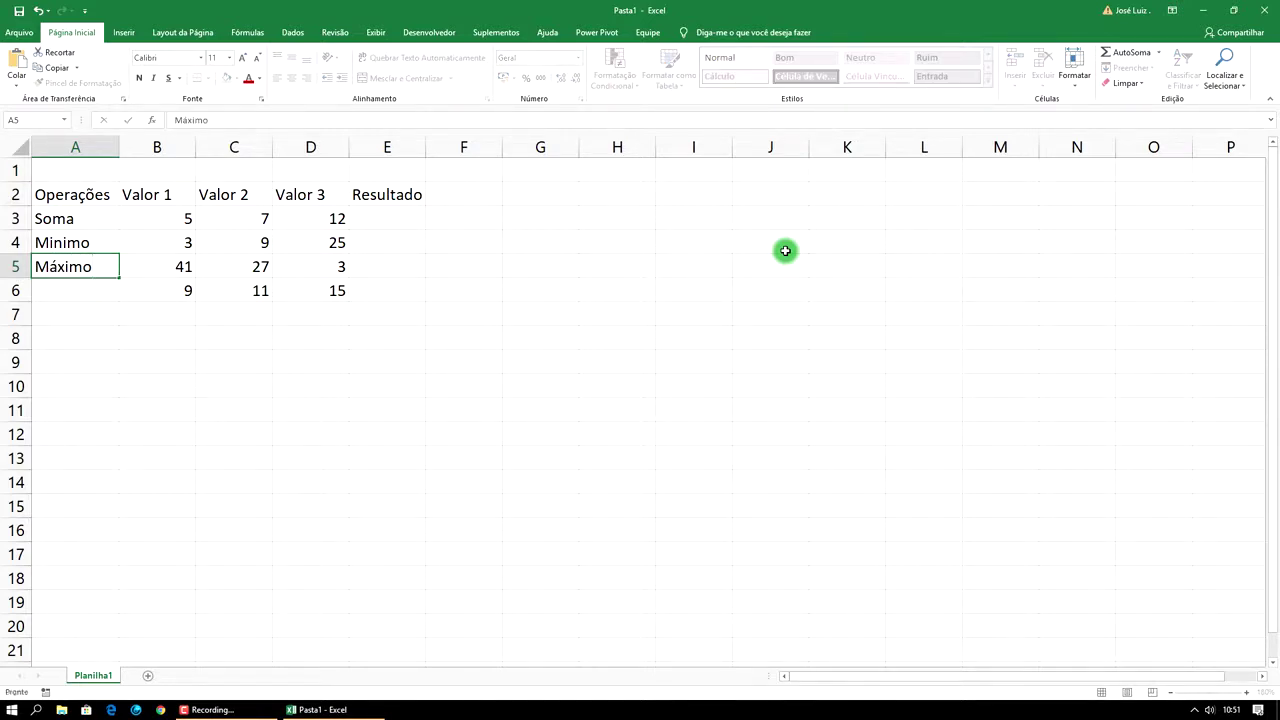
pyautogui.press('Return')
pyautogui.write('Média')
pyautogui.press('Tab')
pyautogui.press('Tab')
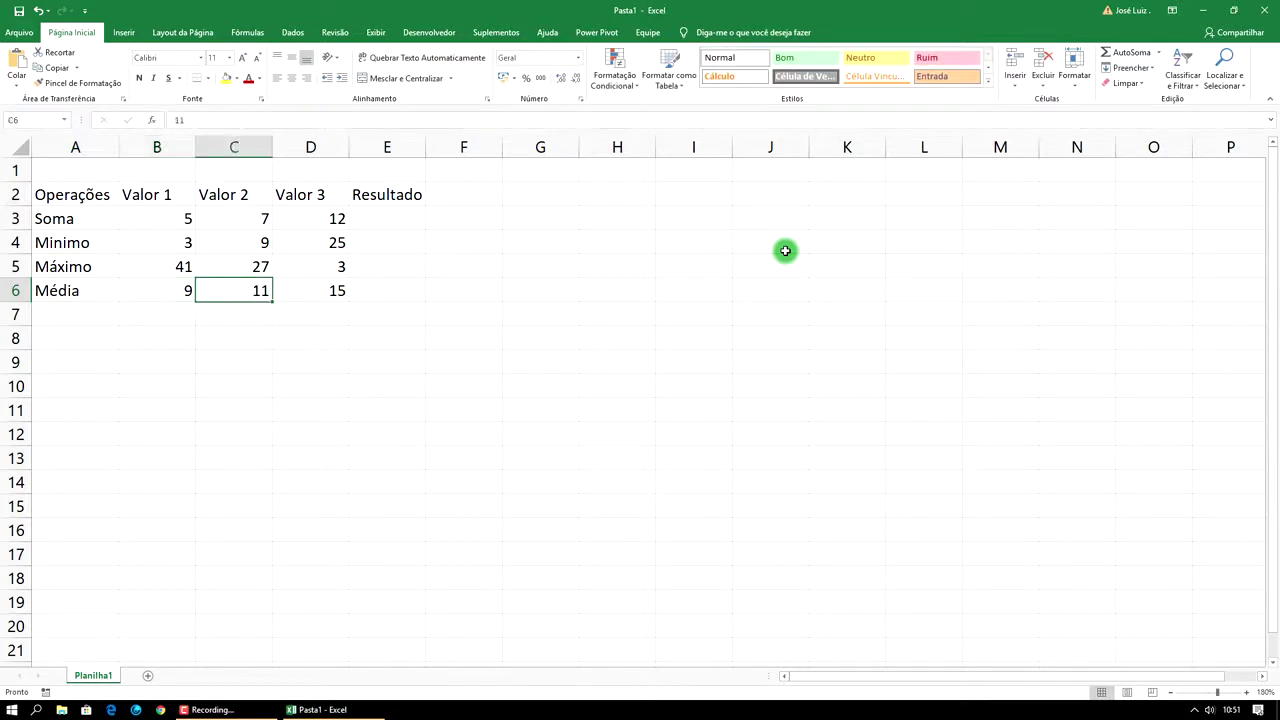
pyautogui.press('Tab')
pyautogui.press('Tab')
pyautogui.press('Up')
pyautogui.press('Up')
pyautogui.press('Up')
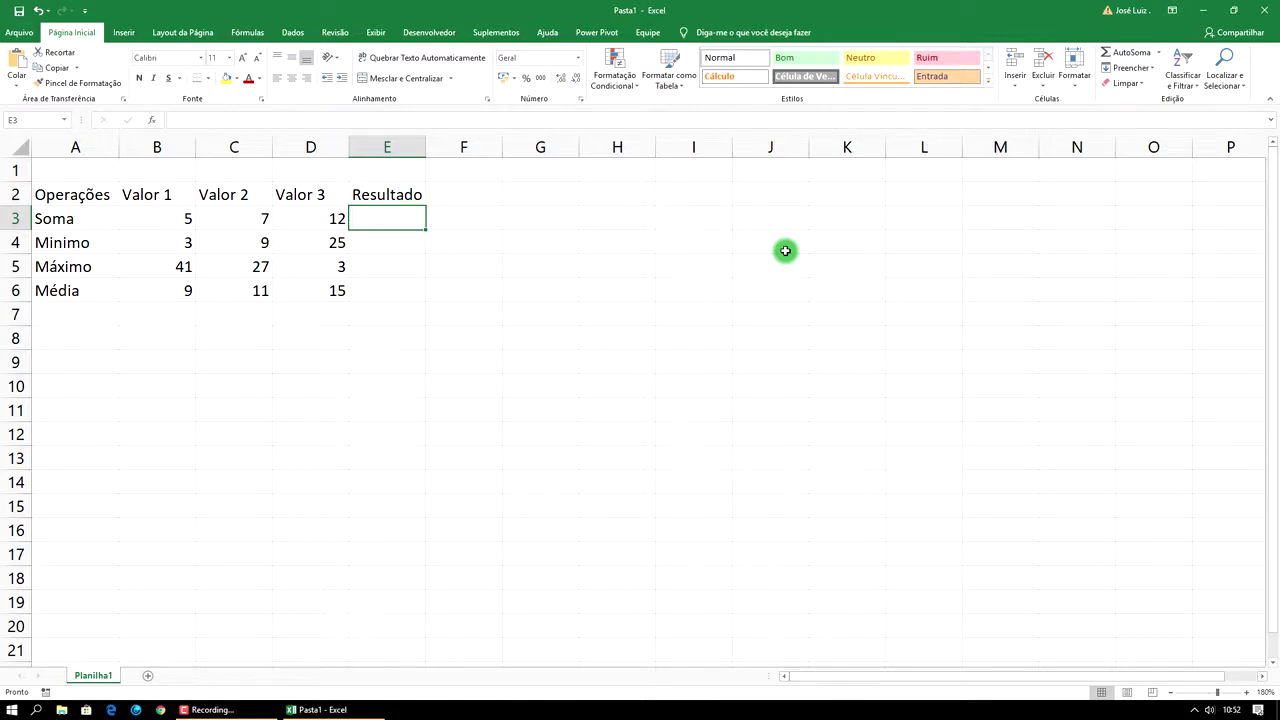
# Step: Enter =B3+C3+D3 in E3 to total the Soma row as 24
pyautogui.write('=')
pyautogui.click(175, 222)
pyautogui.write('+')
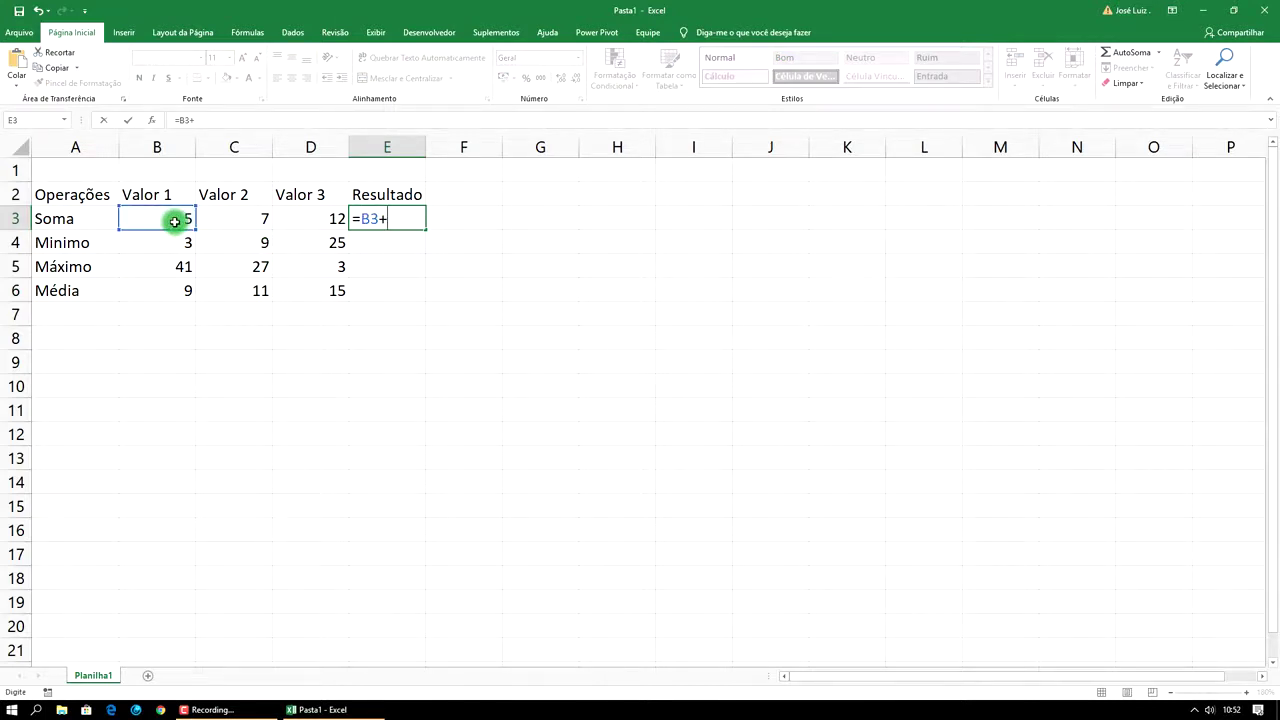
pyautogui.click(229, 224)
pyautogui.write('+')
pyautogui.click(318, 219)
pyautogui.write('+')
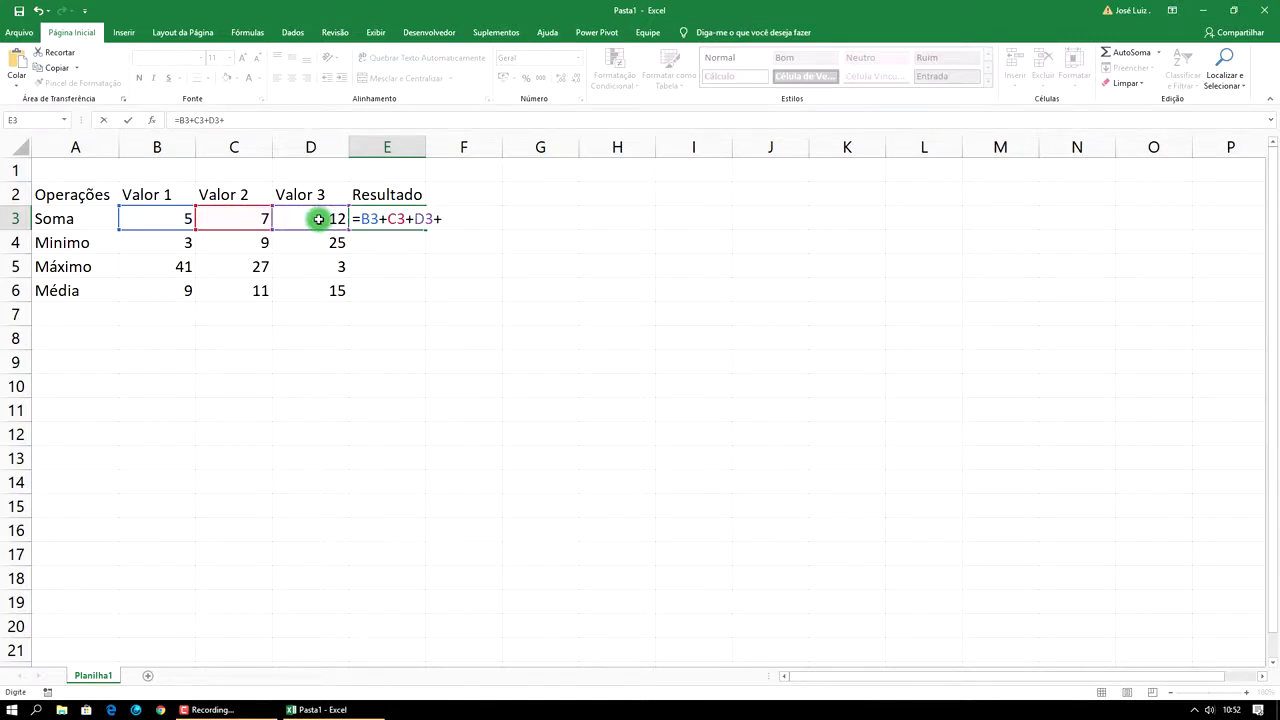
pyautogui.press('Return')
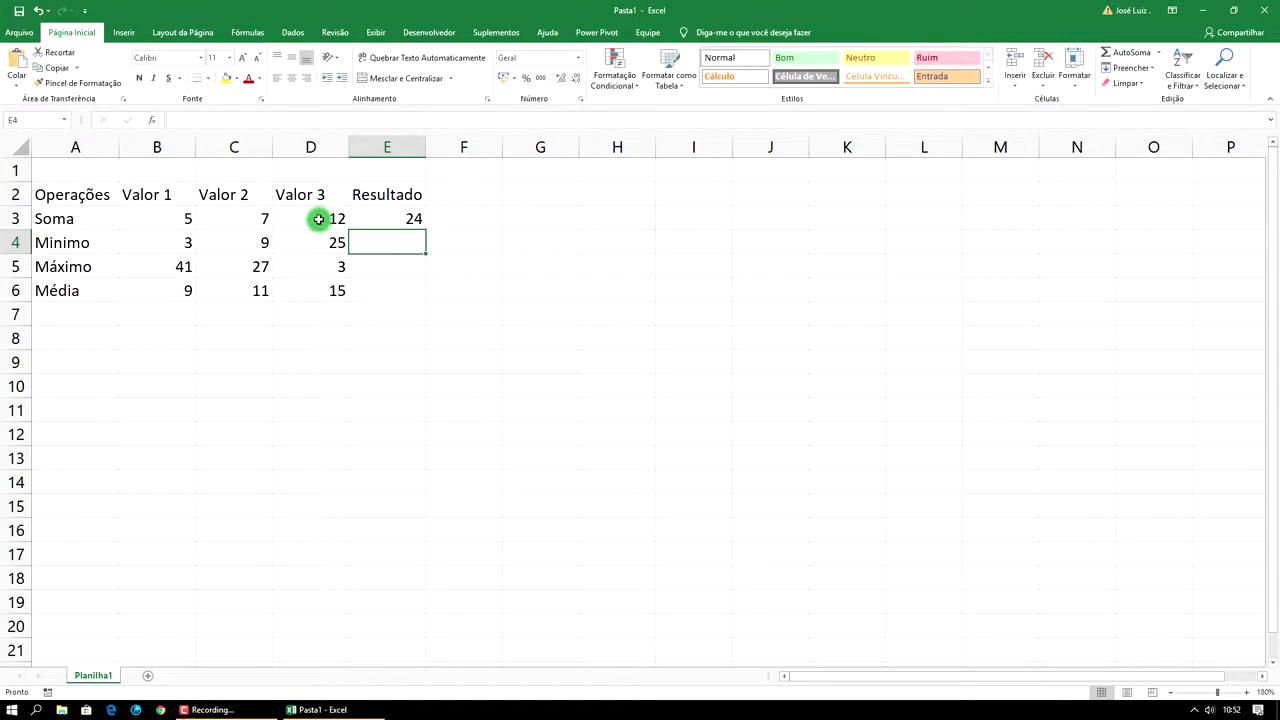
# Step: Magnify the sheet, delete E3's =B3+C3+D3 formula, and begin a =soma entry
pyautogui.click(397, 219)
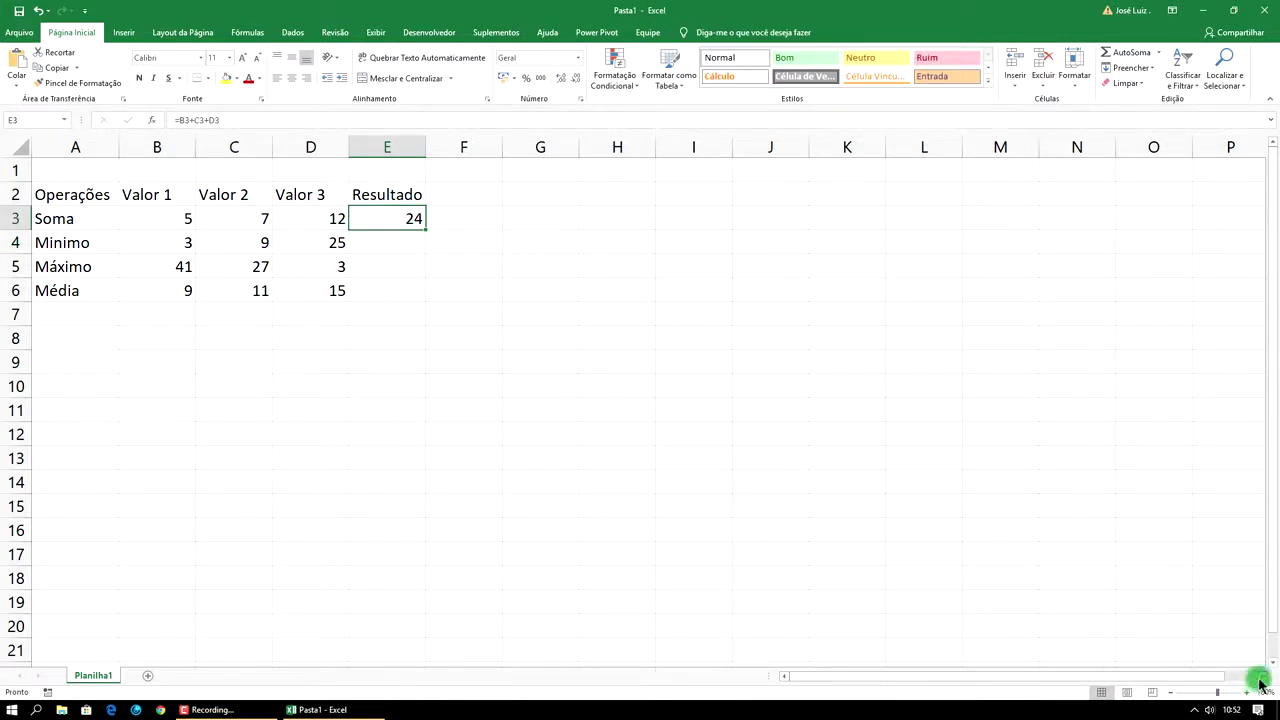
pyautogui.click(1250, 692)
pyautogui.click(1250, 692)
pyautogui.click(1252, 693)
pyautogui.click(1252, 693)
pyautogui.click(1252, 693)
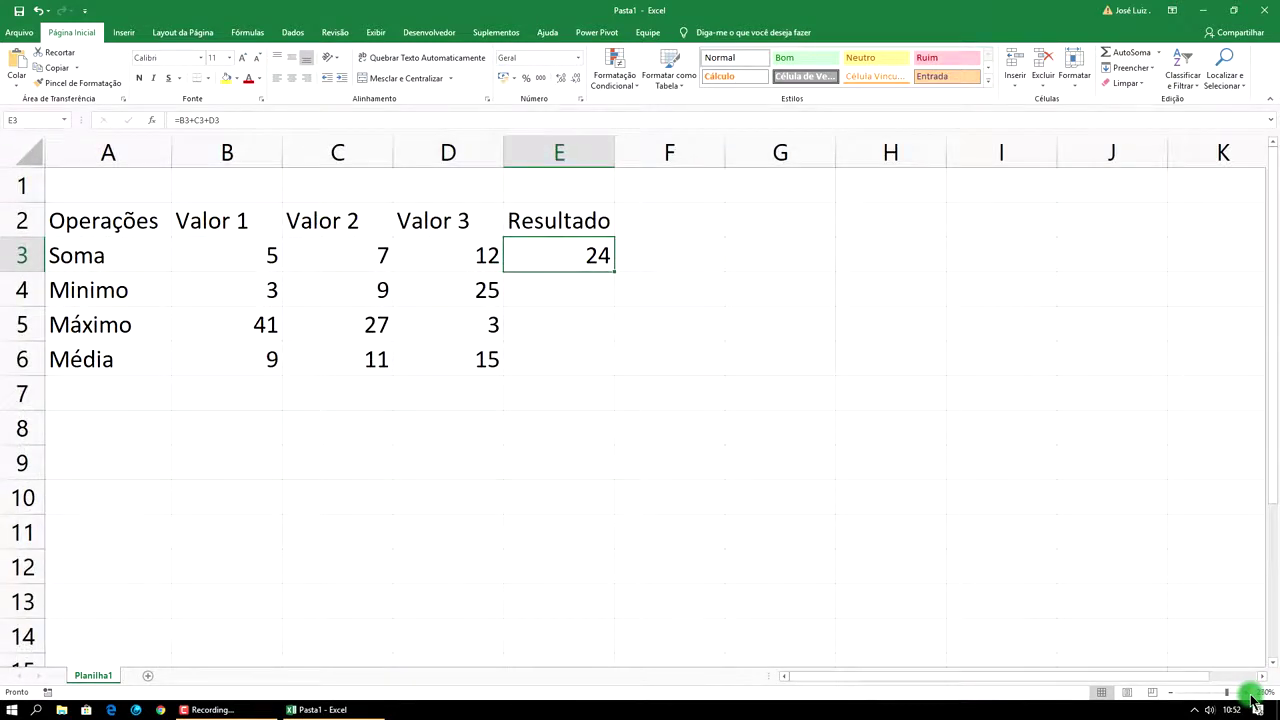
pyautogui.click(1252, 693)
pyautogui.click(1252, 693)
pyautogui.click(1252, 693)
pyautogui.click(1252, 693)
pyautogui.click(1252, 693)
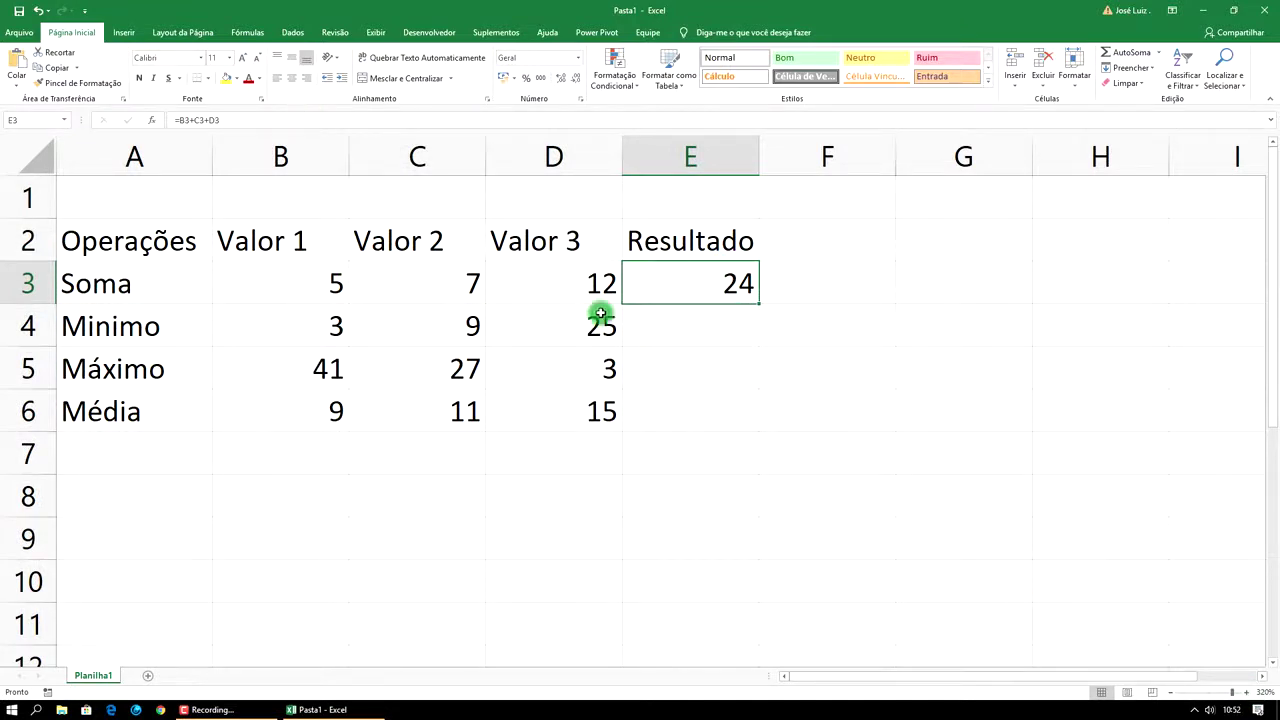
pyautogui.press('Delete')
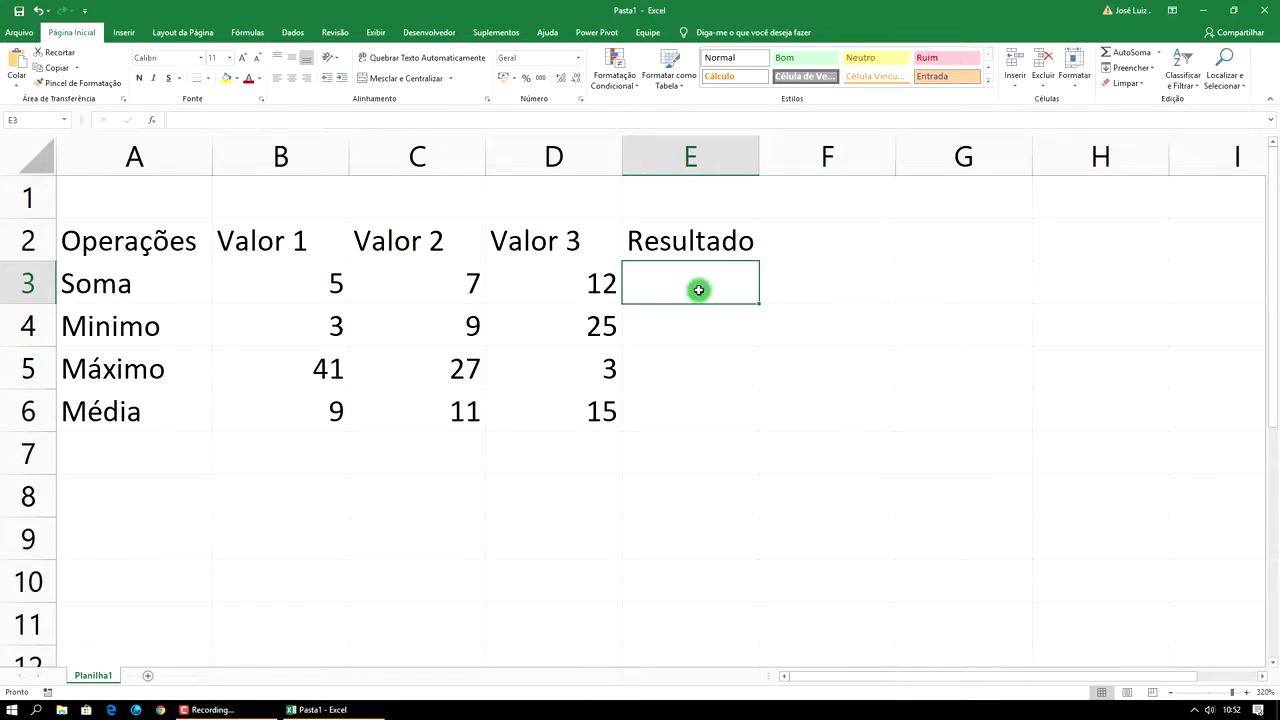
pyautogui.write('=')
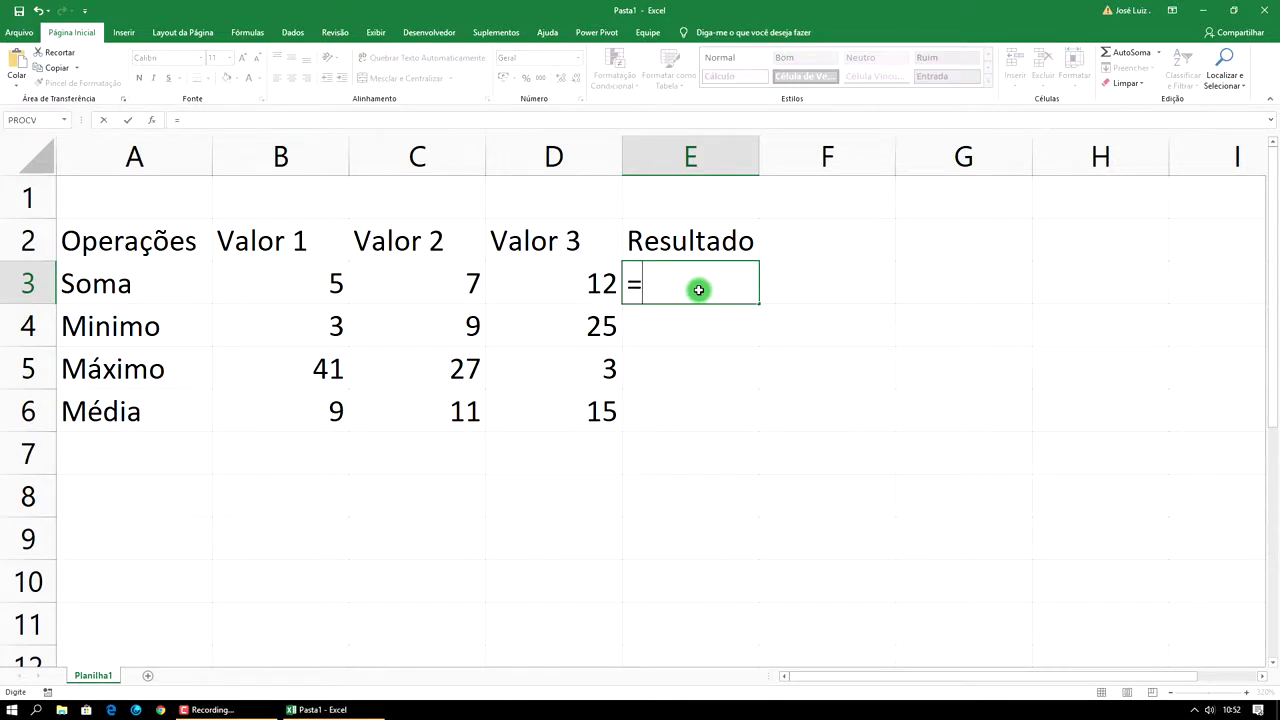
pyautogui.write('soma')
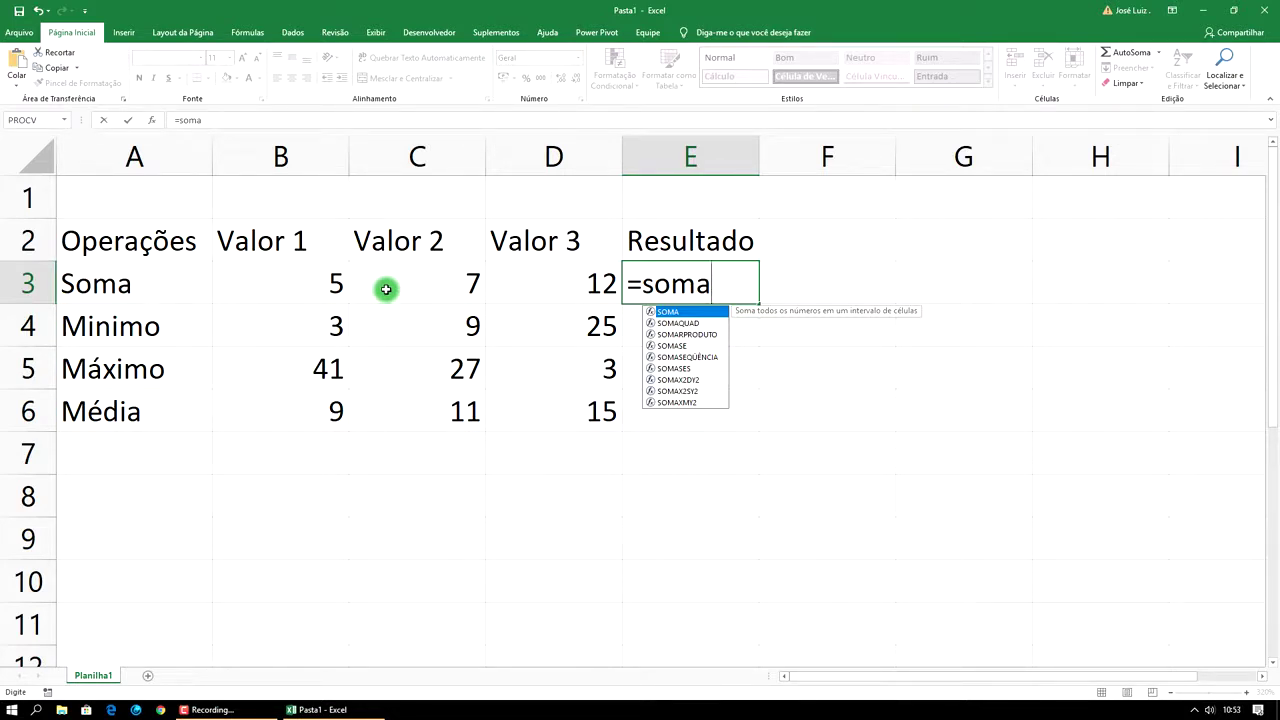
# Step: Complete E3 as =SOMA(B3:D3), which returns 24
pyautogui.write('(')
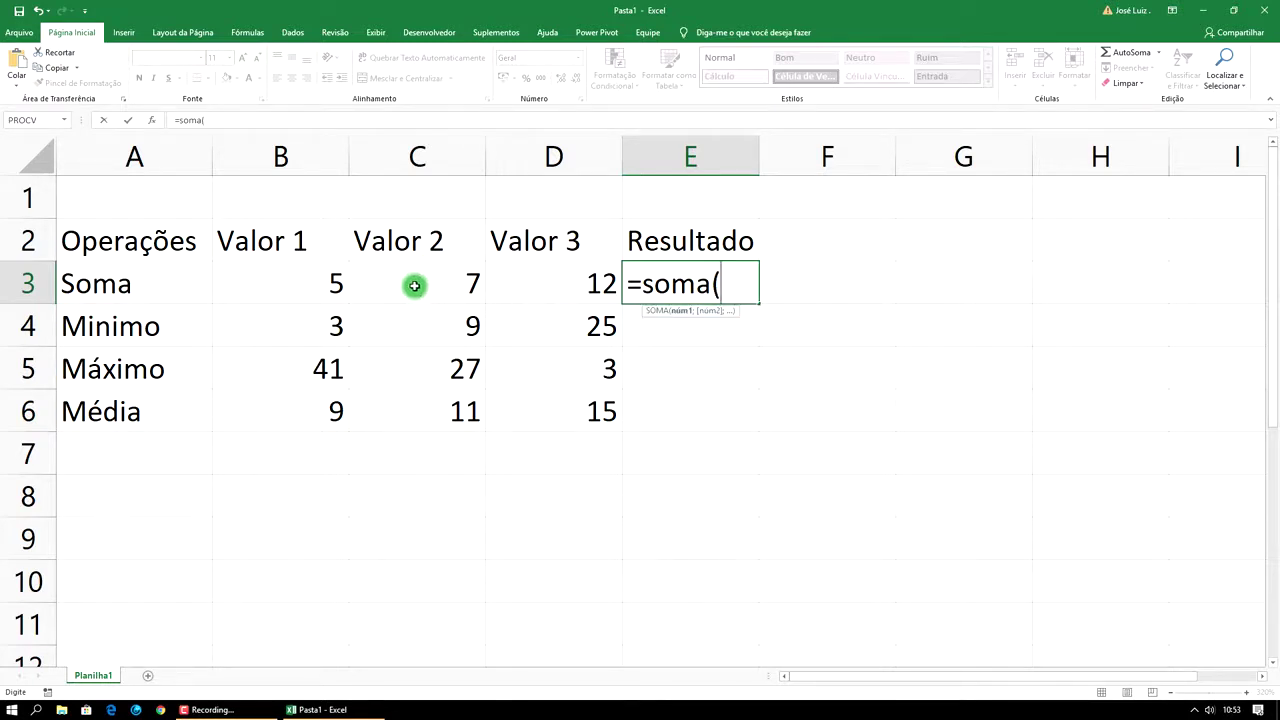
pyautogui.click(334, 284)
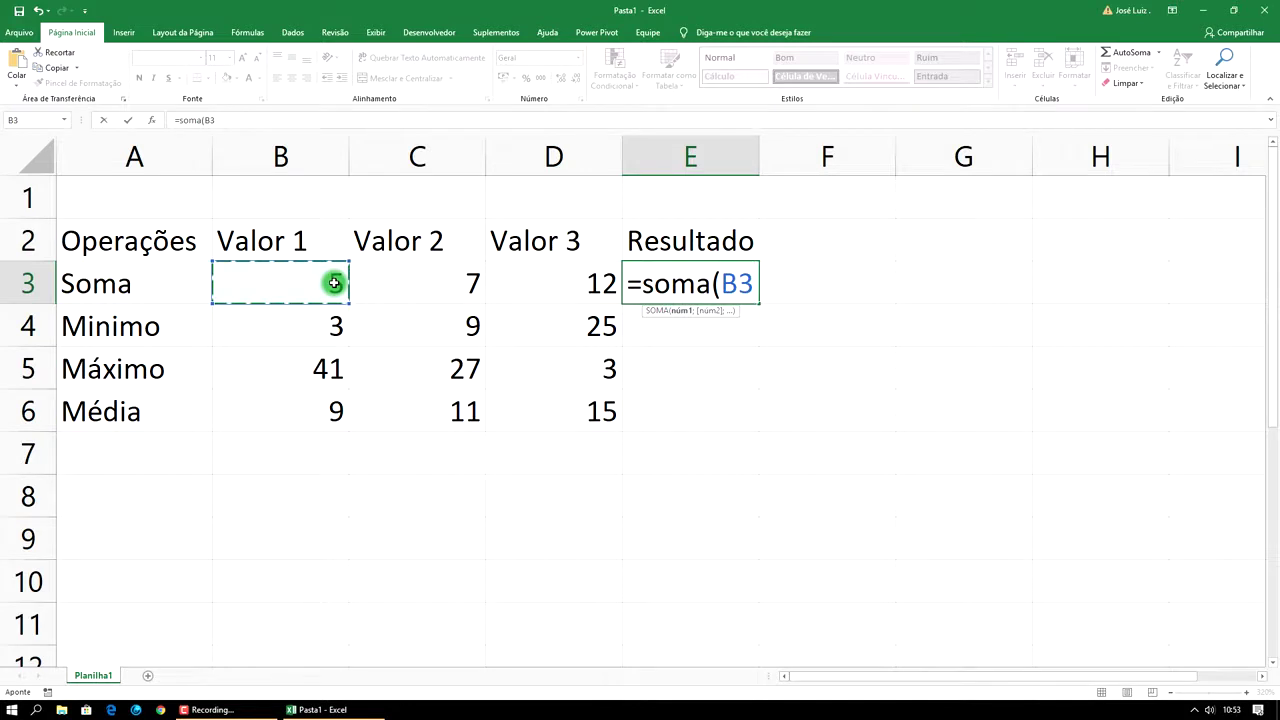
pyautogui.press('F8')
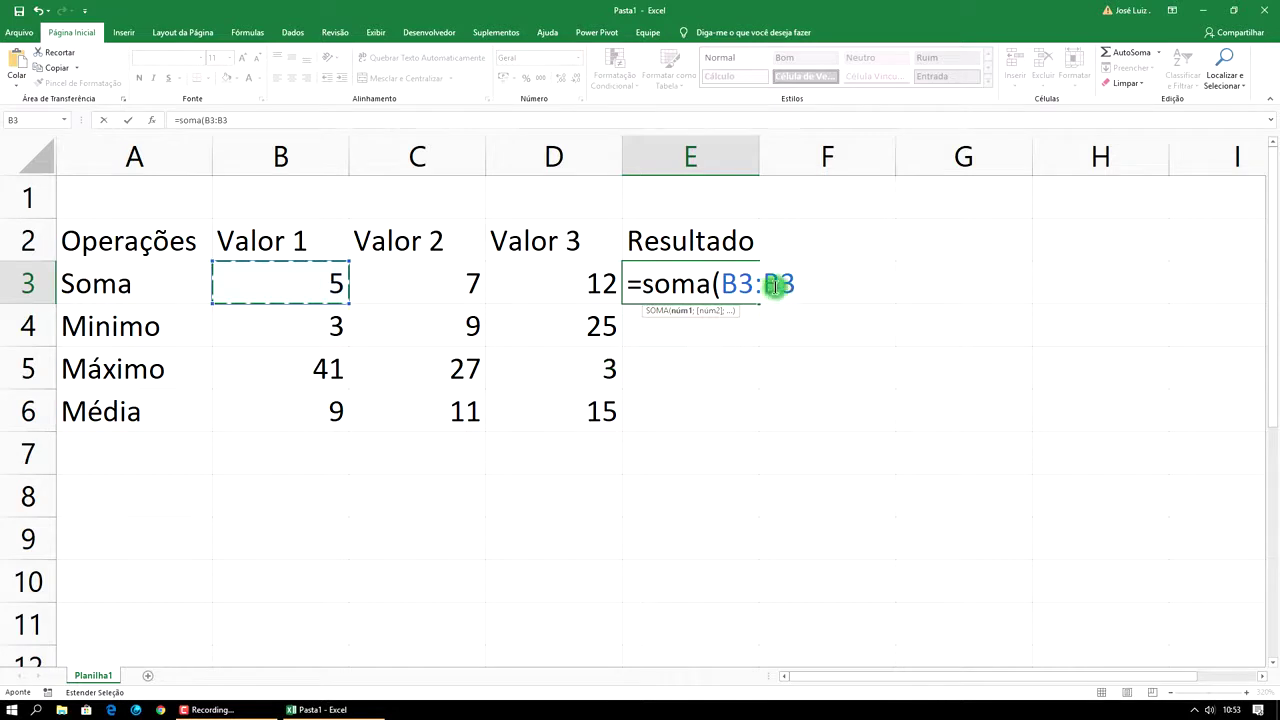
pyautogui.click(581, 285)
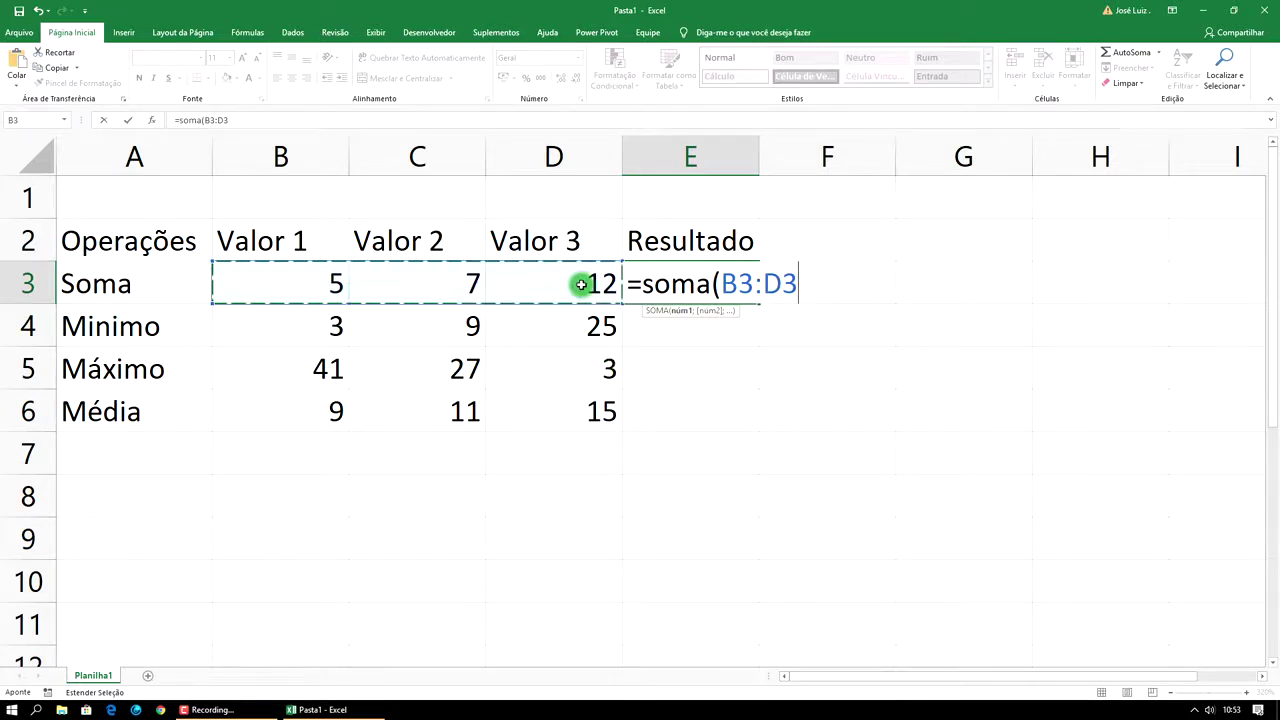
pyautogui.write(')')
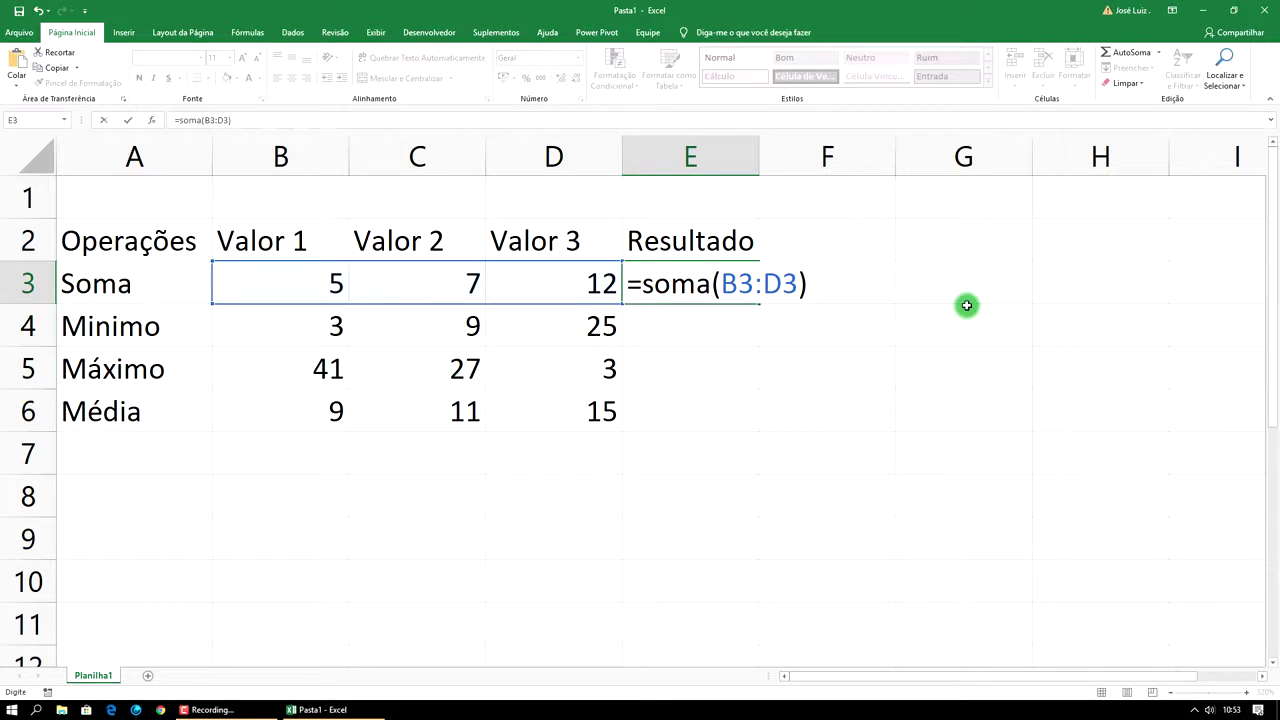
pyautogui.press('Return')
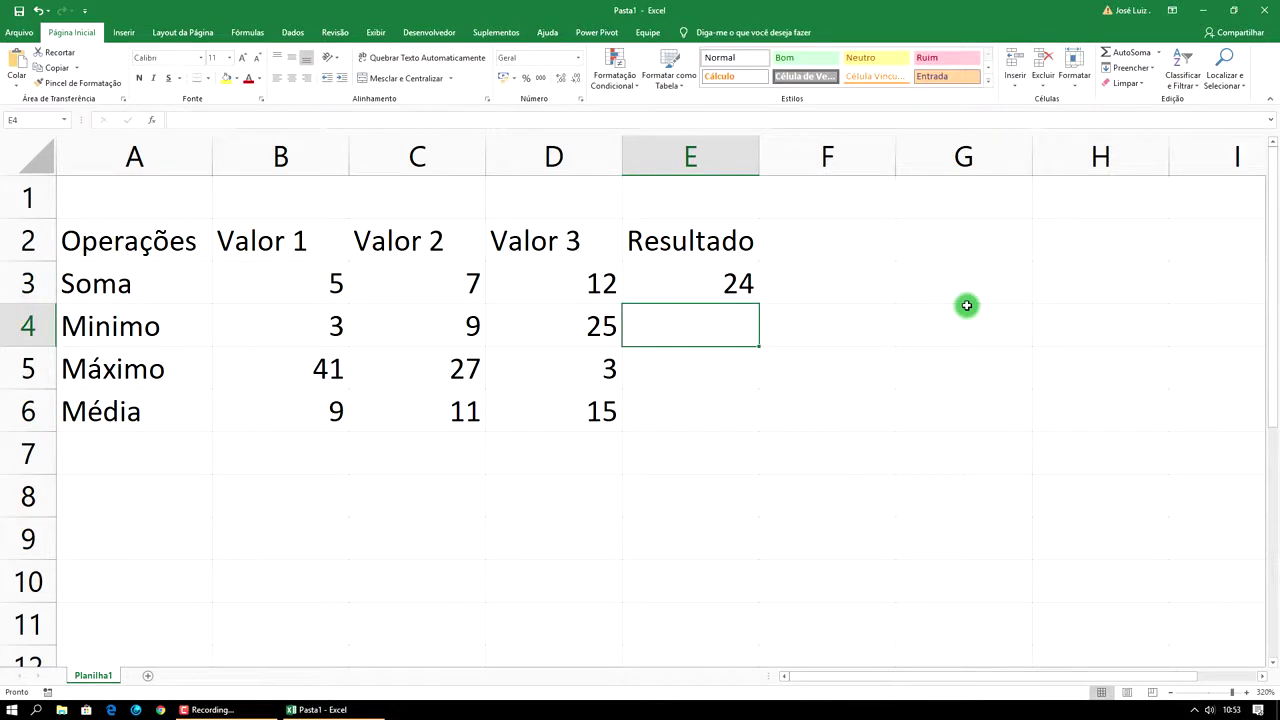
pyautogui.click(737, 281)
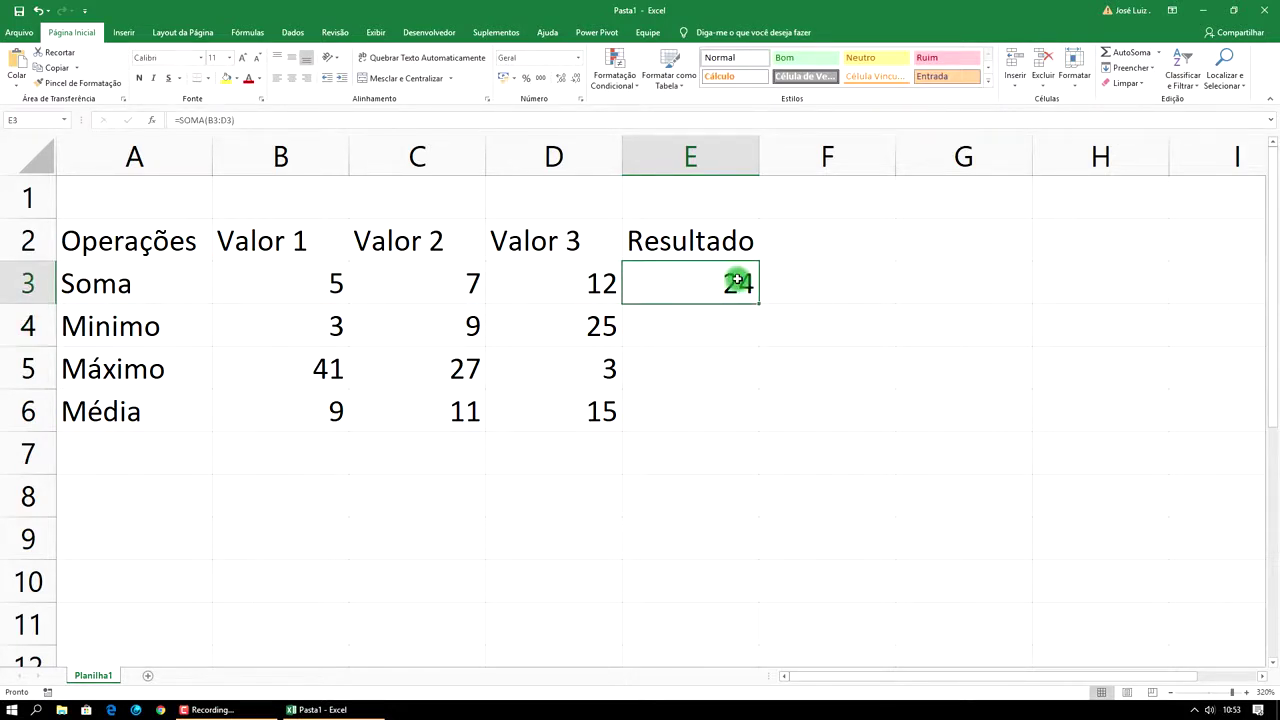
# Step: Change D3 from 12 to 9 so the SOMA in E3 becomes 21
pyautogui.click(582, 281)
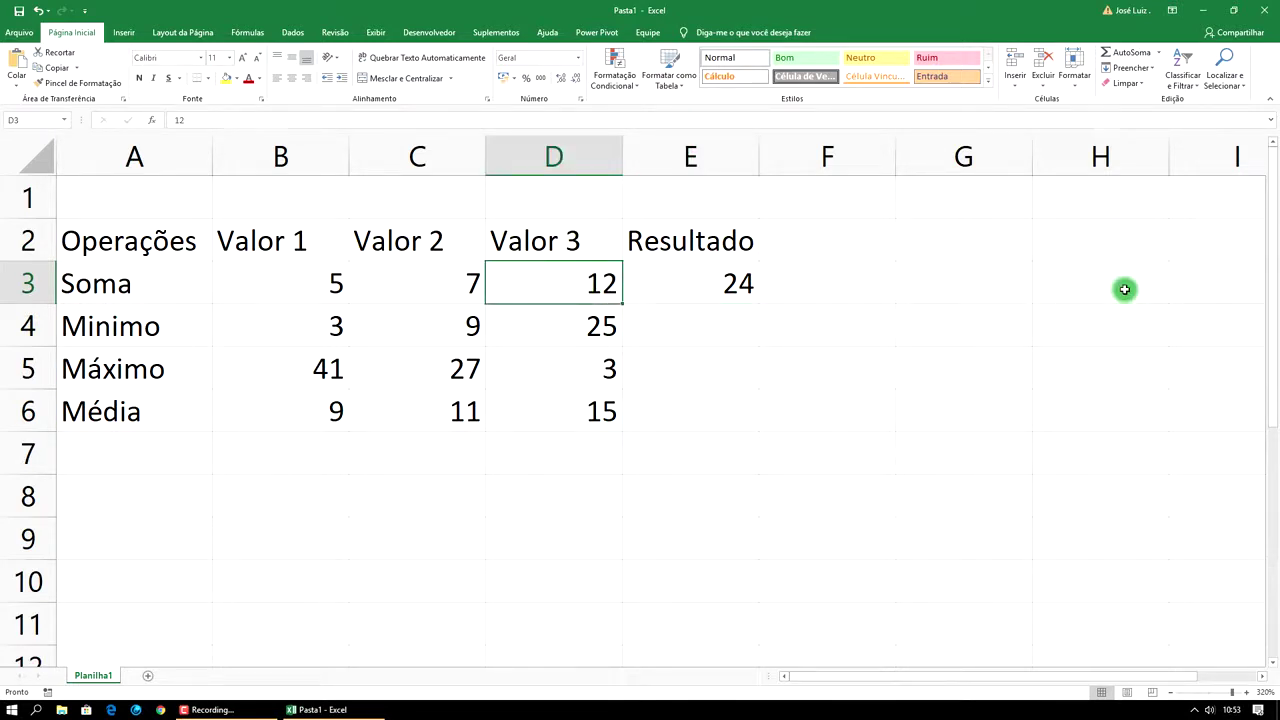
pyautogui.write('9')
pyautogui.press('Return')
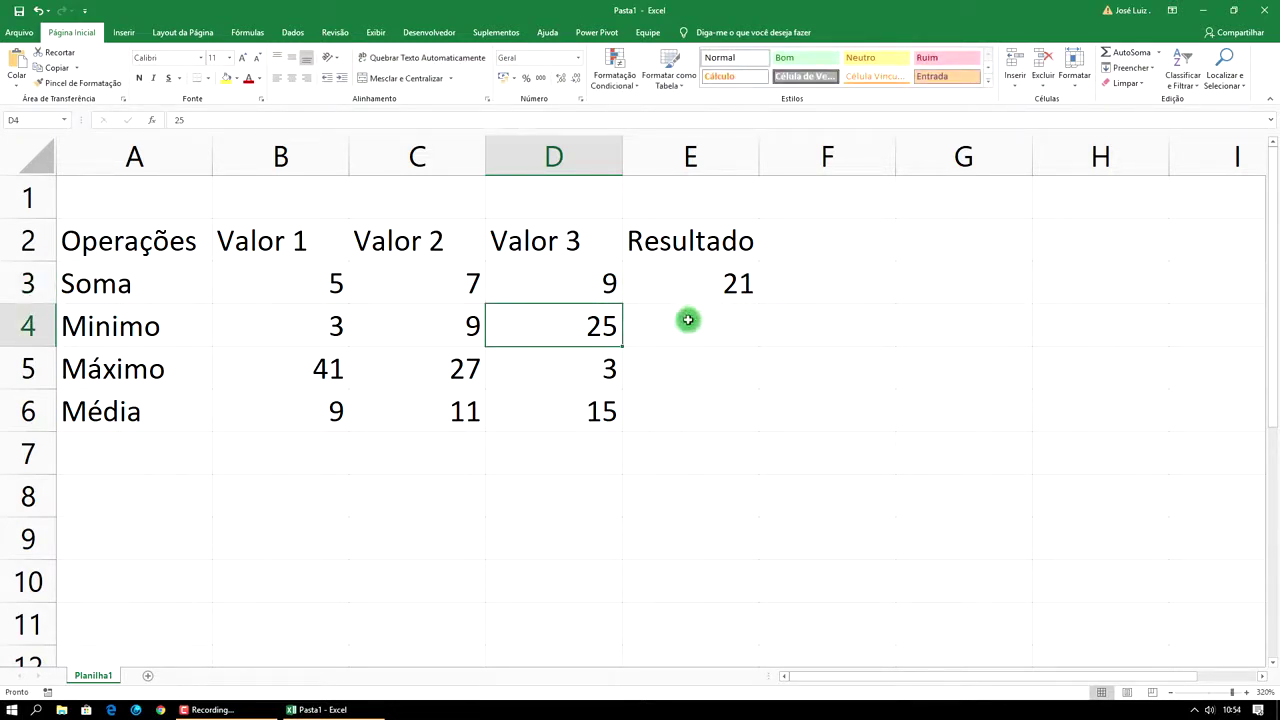
pyautogui.click(700, 329)
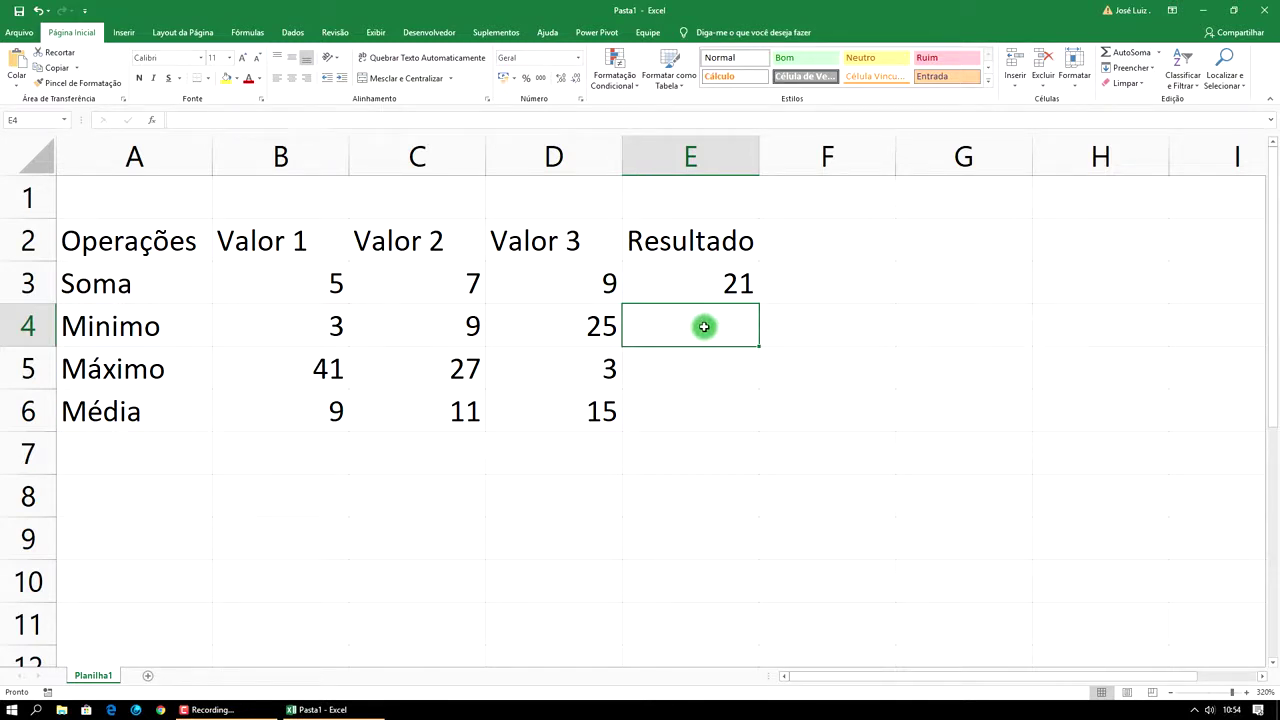
# Step: Enter =MÍNIMO(B4:D4) in E4, returning 3
pyautogui.write('=')
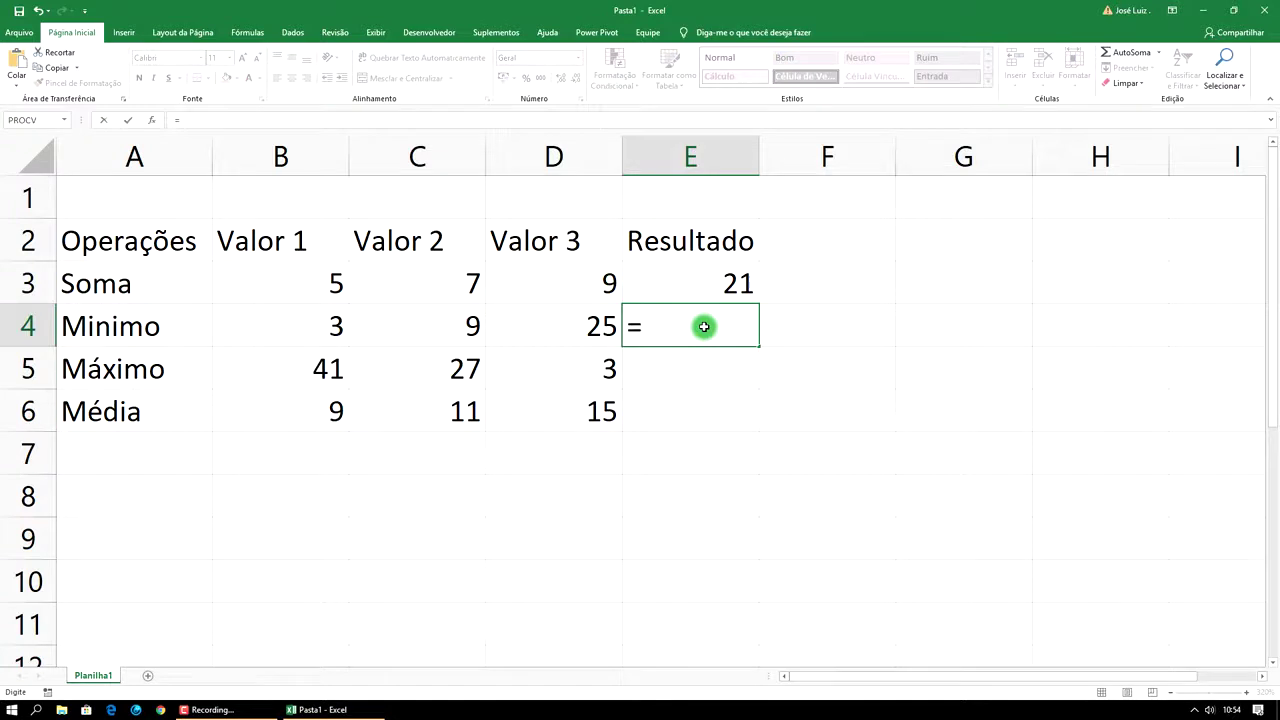
pyautogui.write('minimo(')
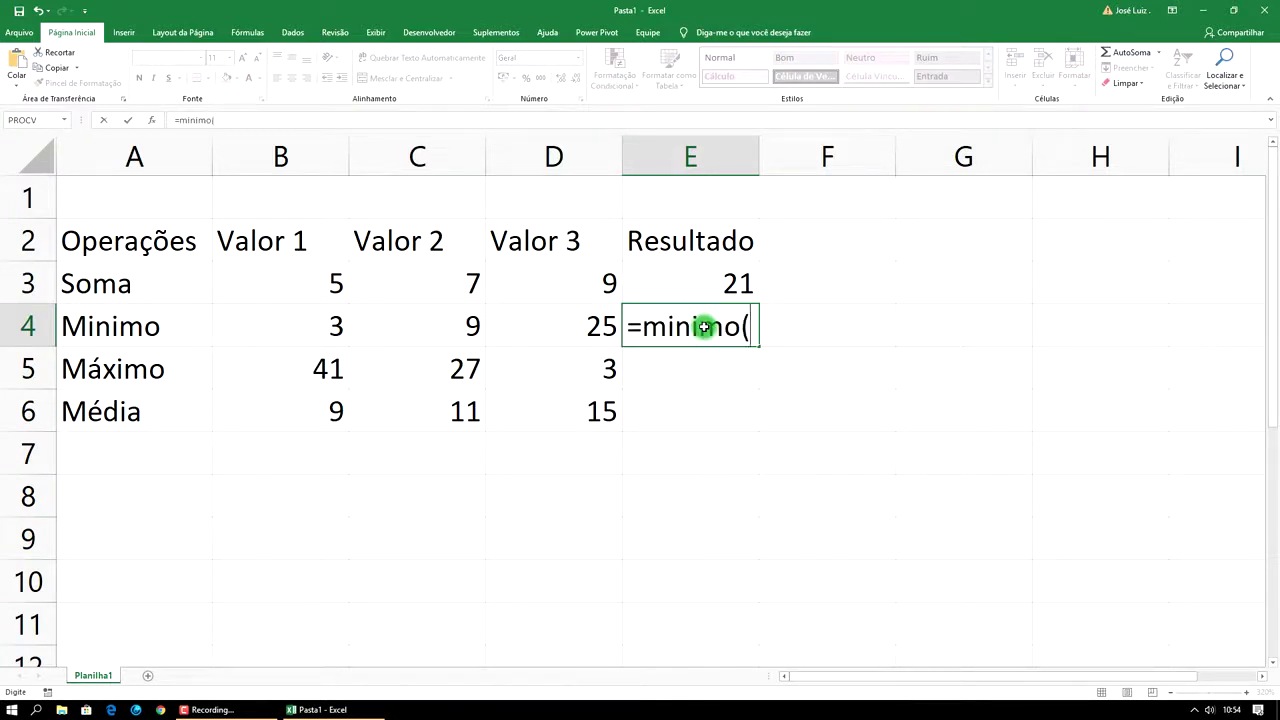
pyautogui.click(334, 329)
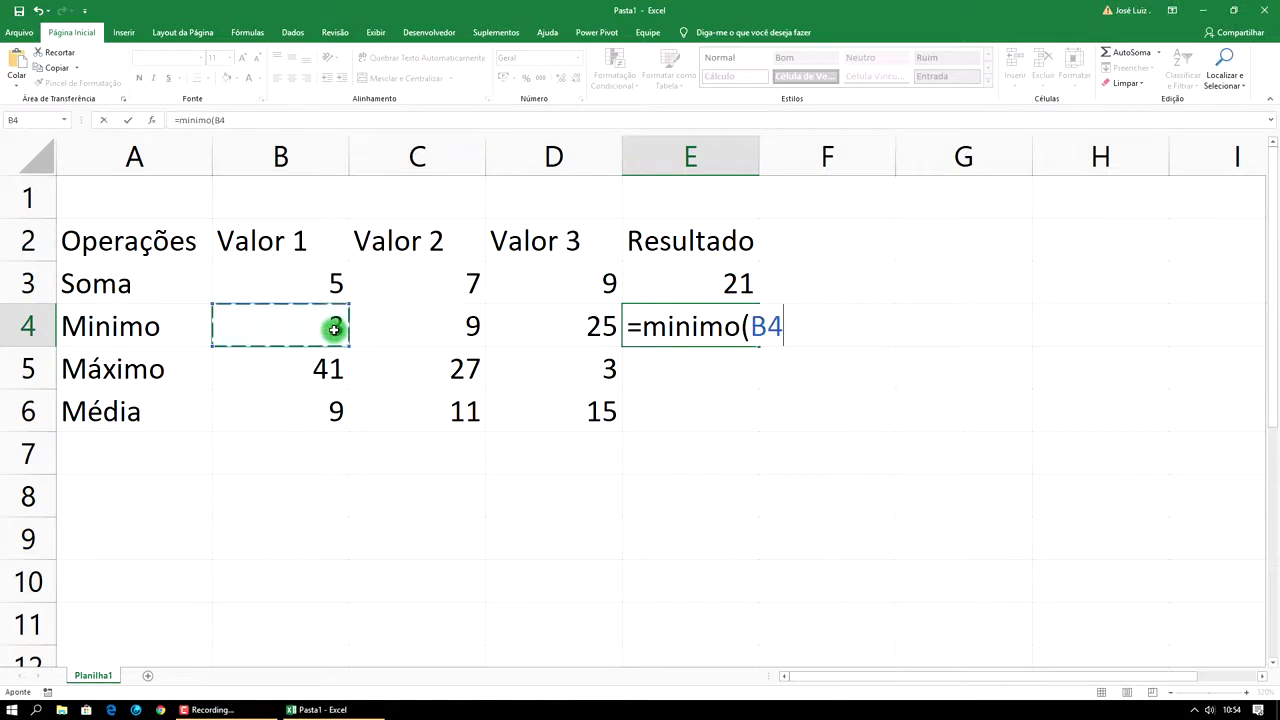
pyautogui.press('F8')
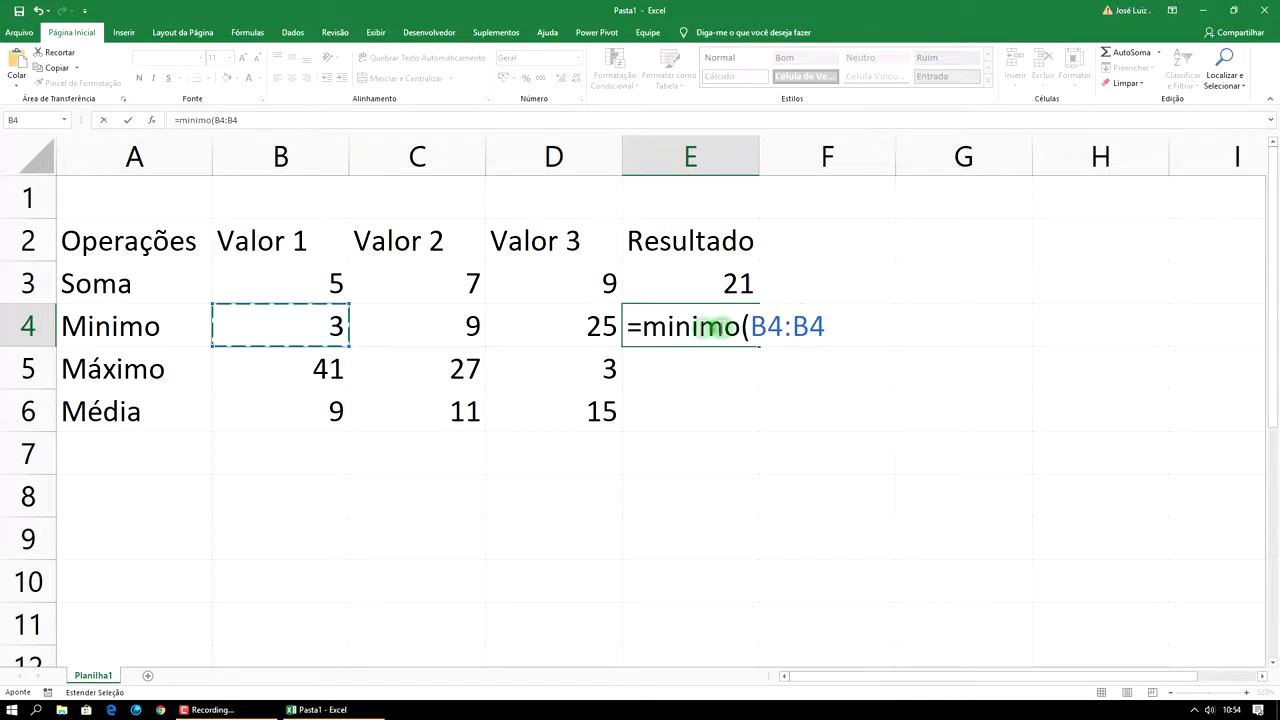
pyautogui.moveTo(765, 325); pyautogui.dragTo(603, 325)
pyautogui.write(')')
pyautogui.press('Return')
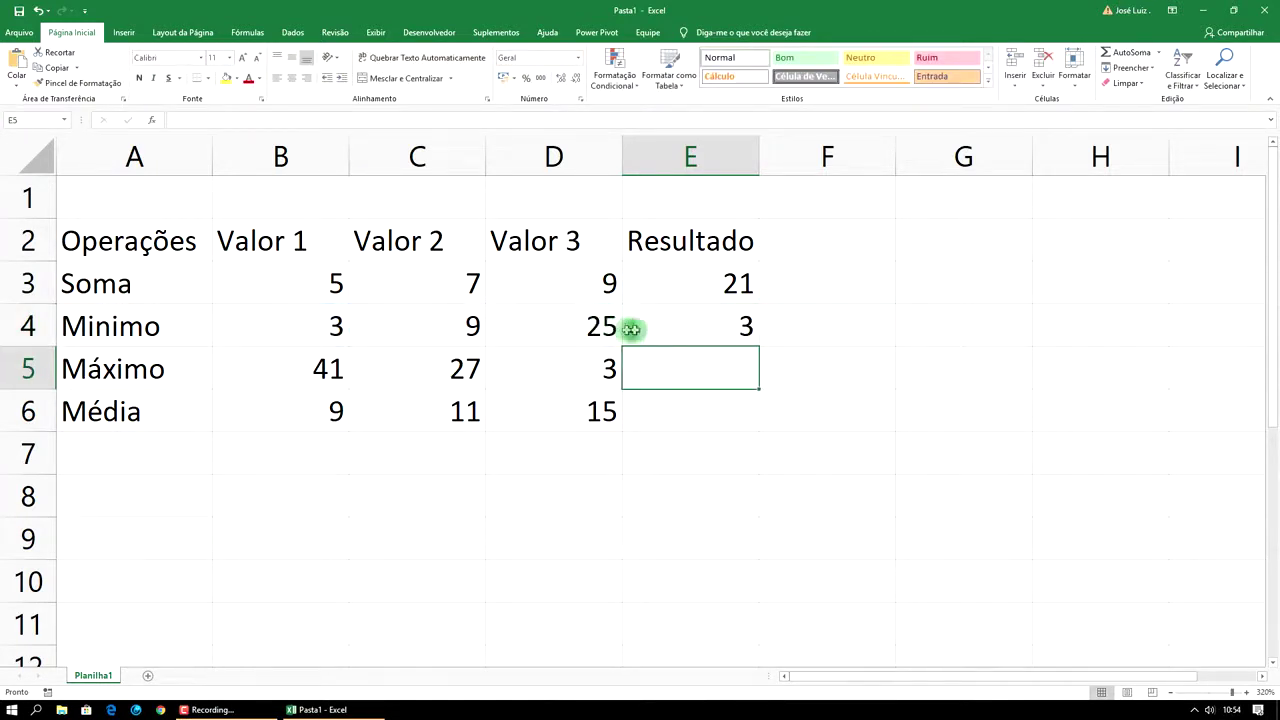
# Step: Change C4 from 9 to 1 and then to -10, so the Minimo result in E4 shows -10
pyautogui.click(476, 331)
pyautogui.write('1')
pyautogui.press('Return')
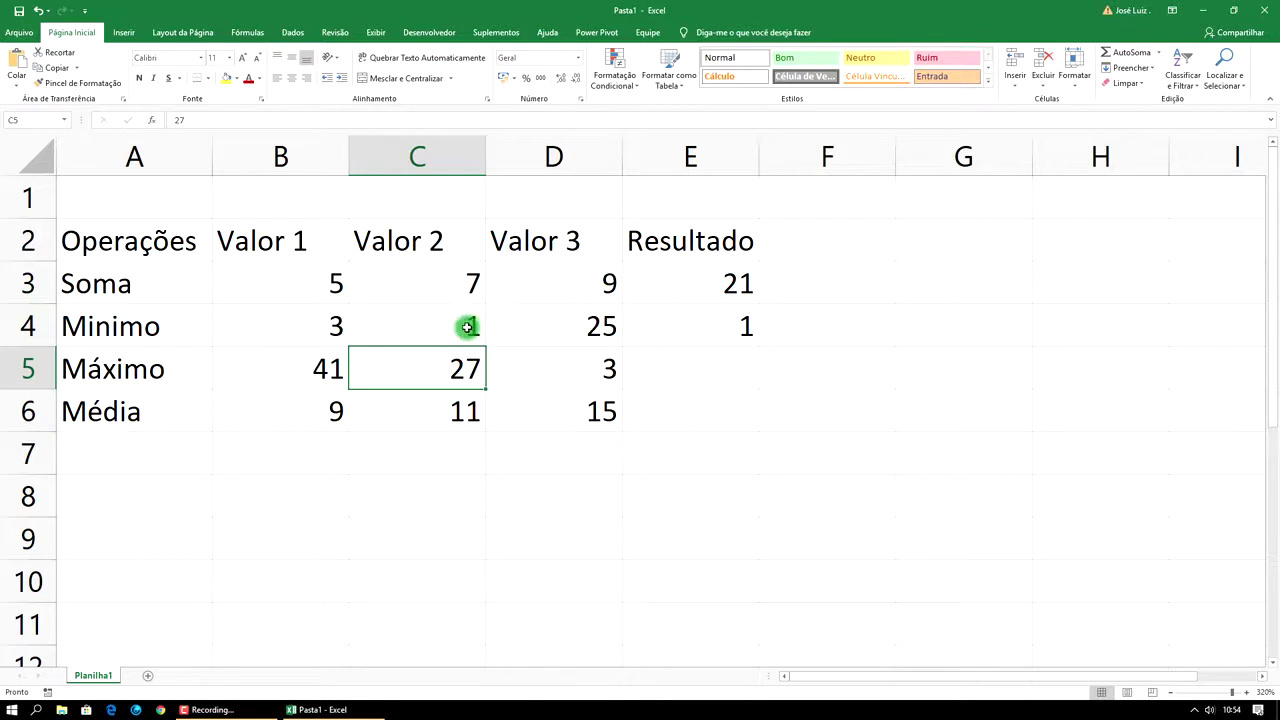
pyautogui.click(467, 327)
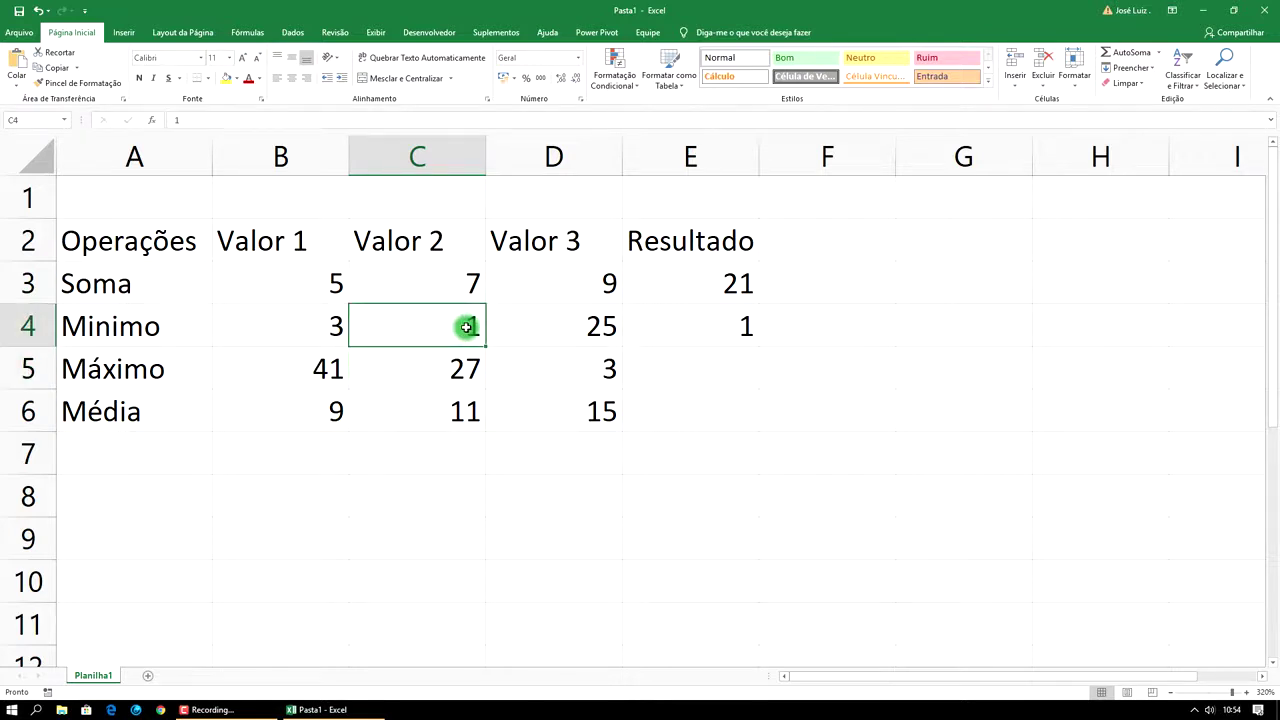
pyautogui.write('=')
pyautogui.write('10')
pyautogui.press('Return')
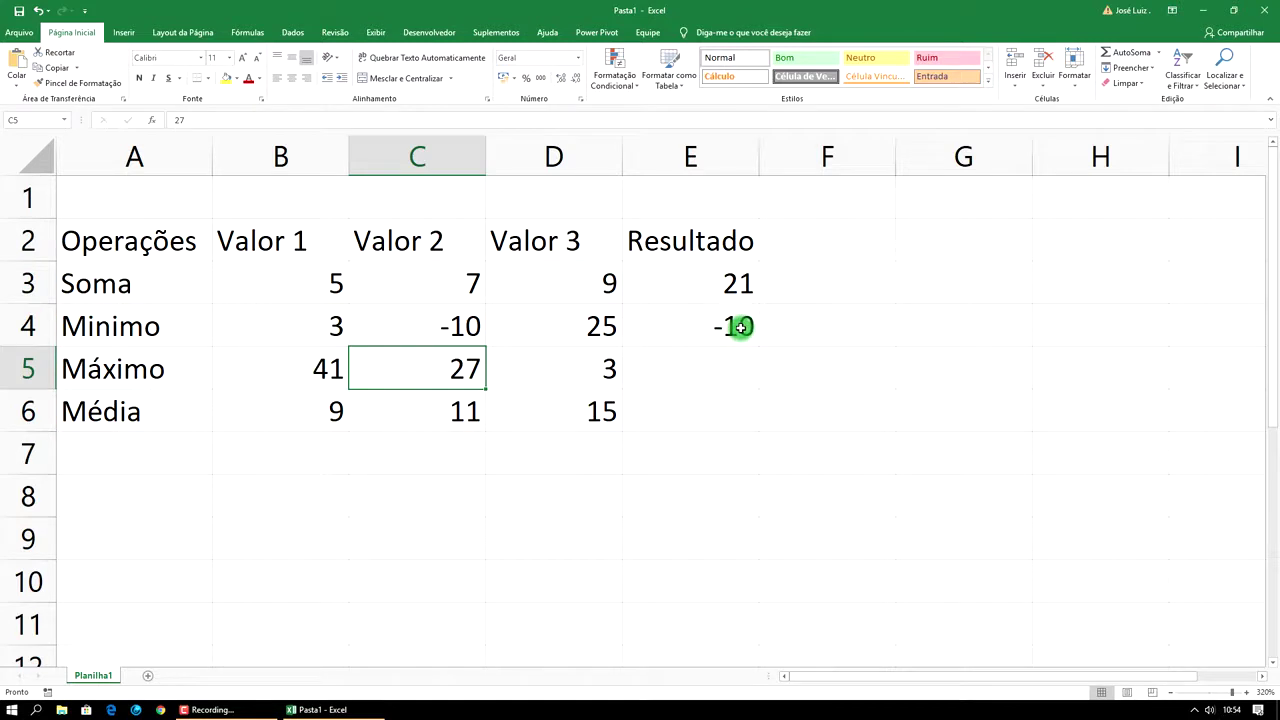
pyautogui.click(670, 370)
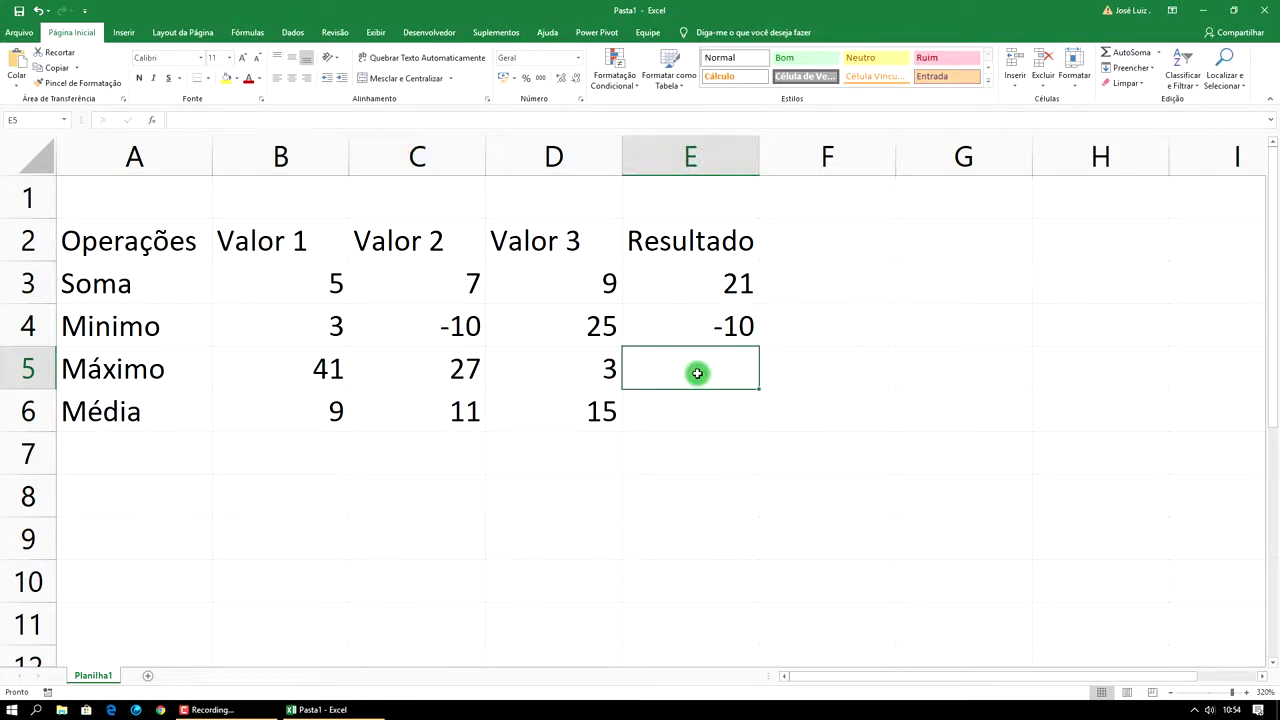
# Step: Enter =MÁXIMO(B5:D5) in E5 using the autocomplete list, returning 41
pyautogui.write('=')
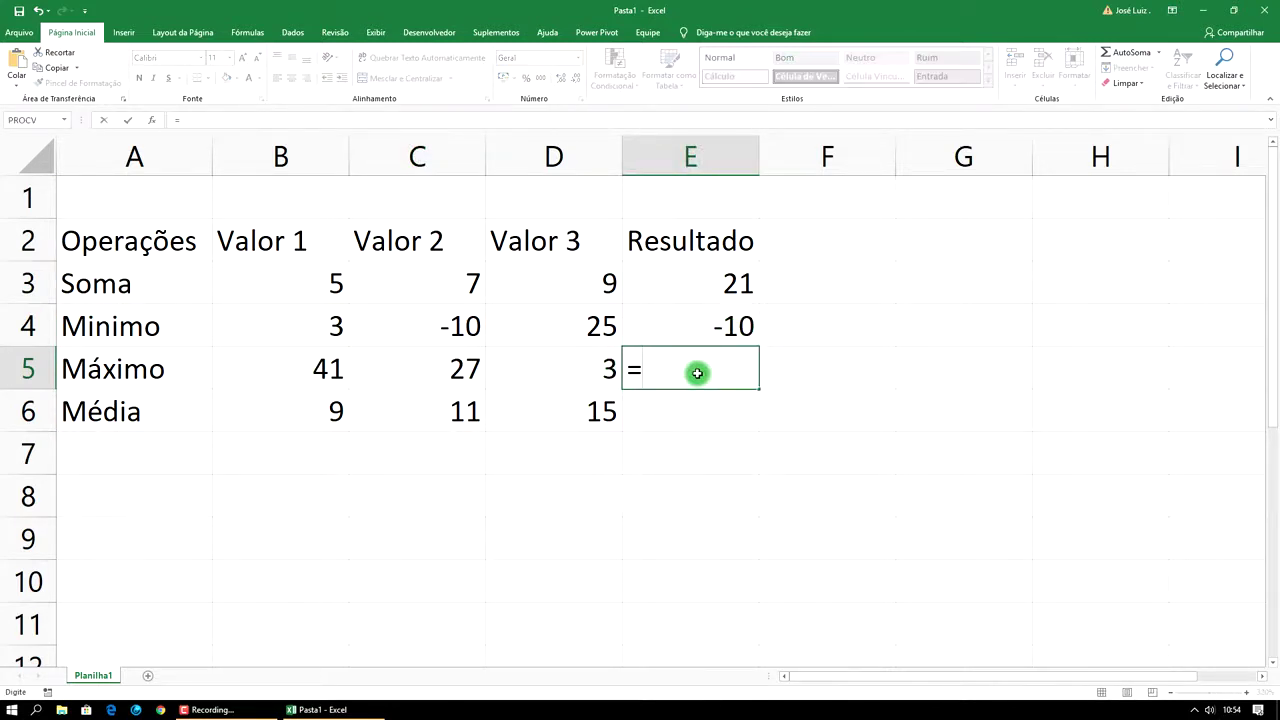
pyautogui.write('maximo(')
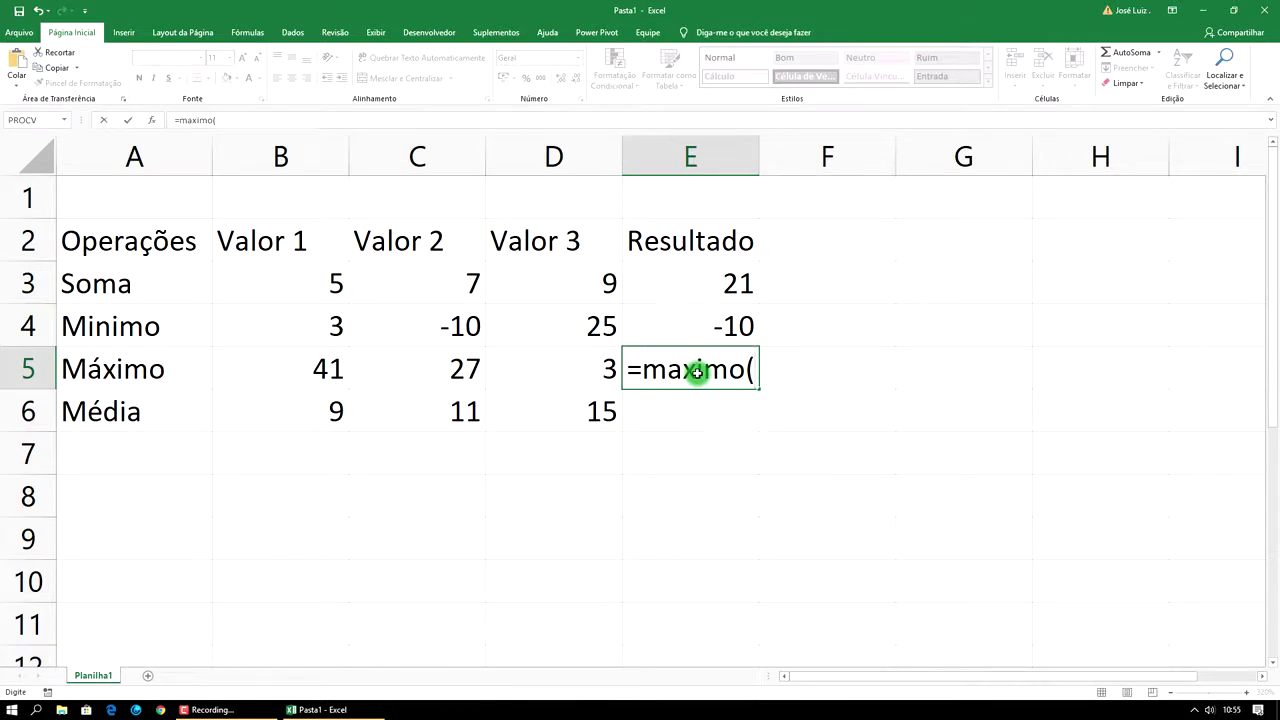
pyautogui.press('BackSpace')
pyautogui.press('BackSpace')
pyautogui.press('BackSpace')
pyautogui.press('BackSpace')
pyautogui.press('BackSpace')
pyautogui.press('BackSpace')
pyautogui.press('BackSpace')
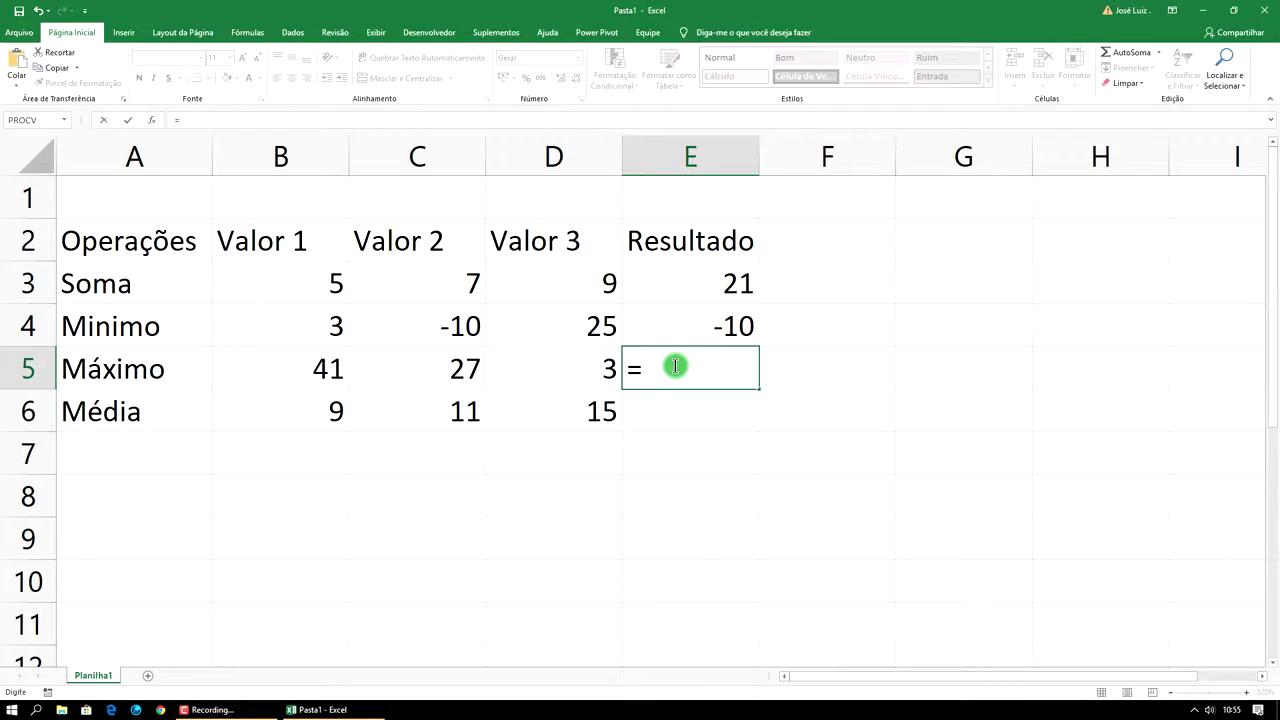
pyautogui.write('m')
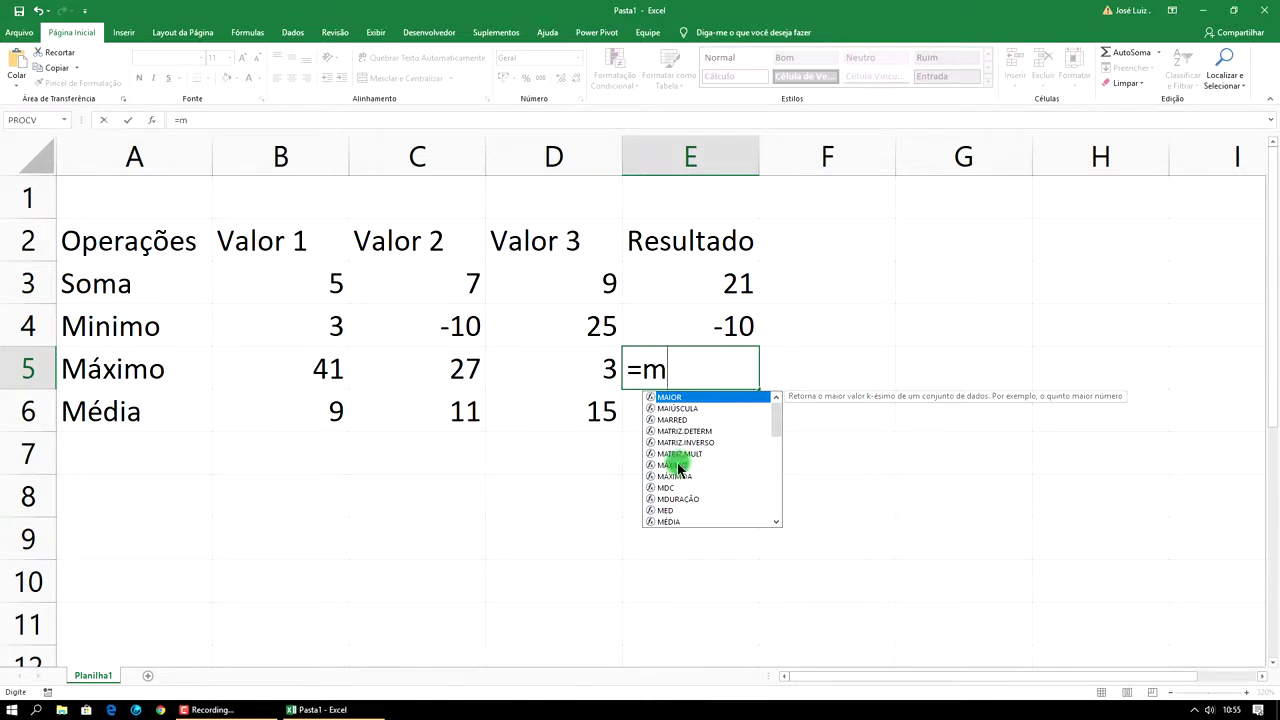
pyautogui.click(678, 466)
pyautogui.doubleClick(677, 464)
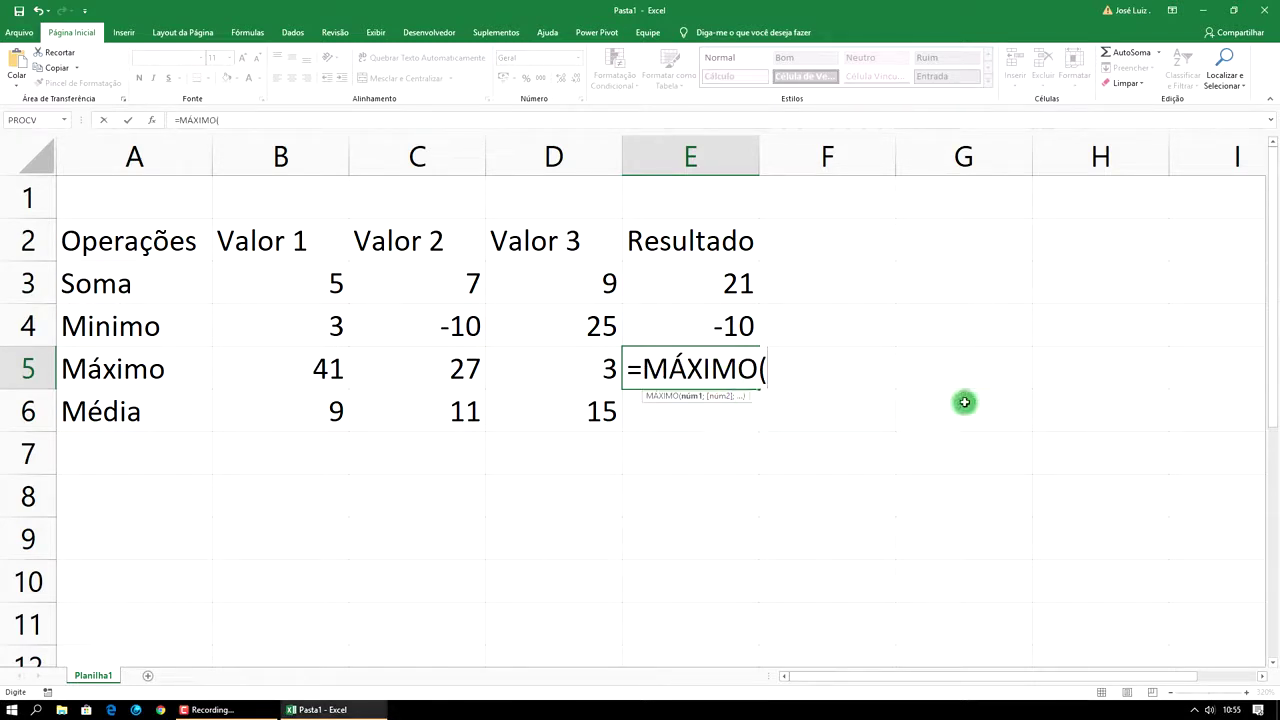
pyautogui.click(330, 373)
pyautogui.moveTo(330, 373); pyautogui.dragTo(573, 375)
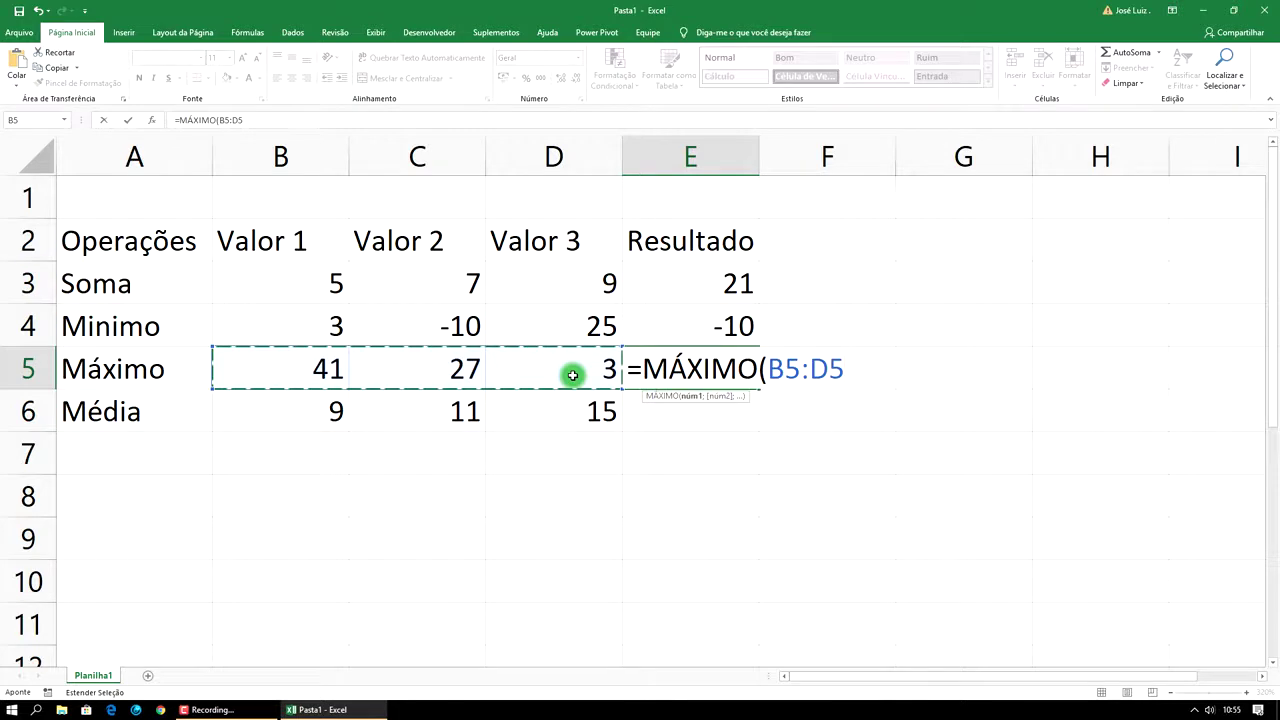
pyautogui.press('Return')
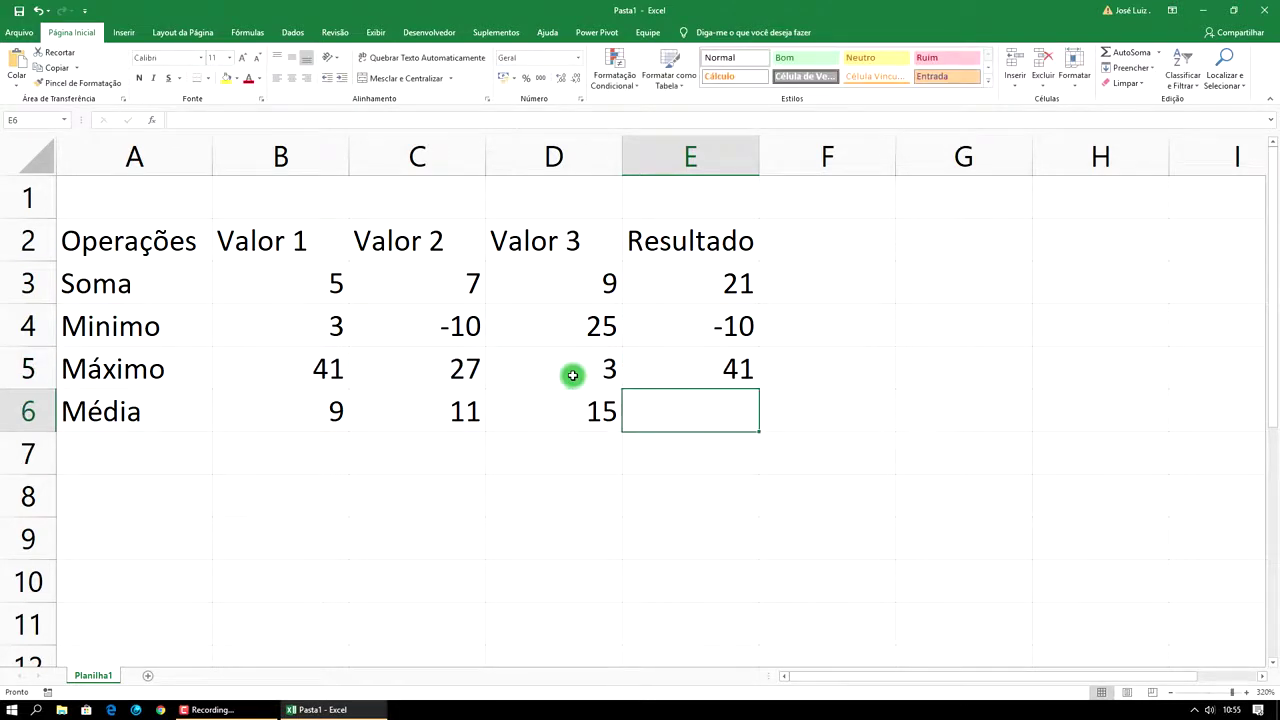
pyautogui.click(702, 367)
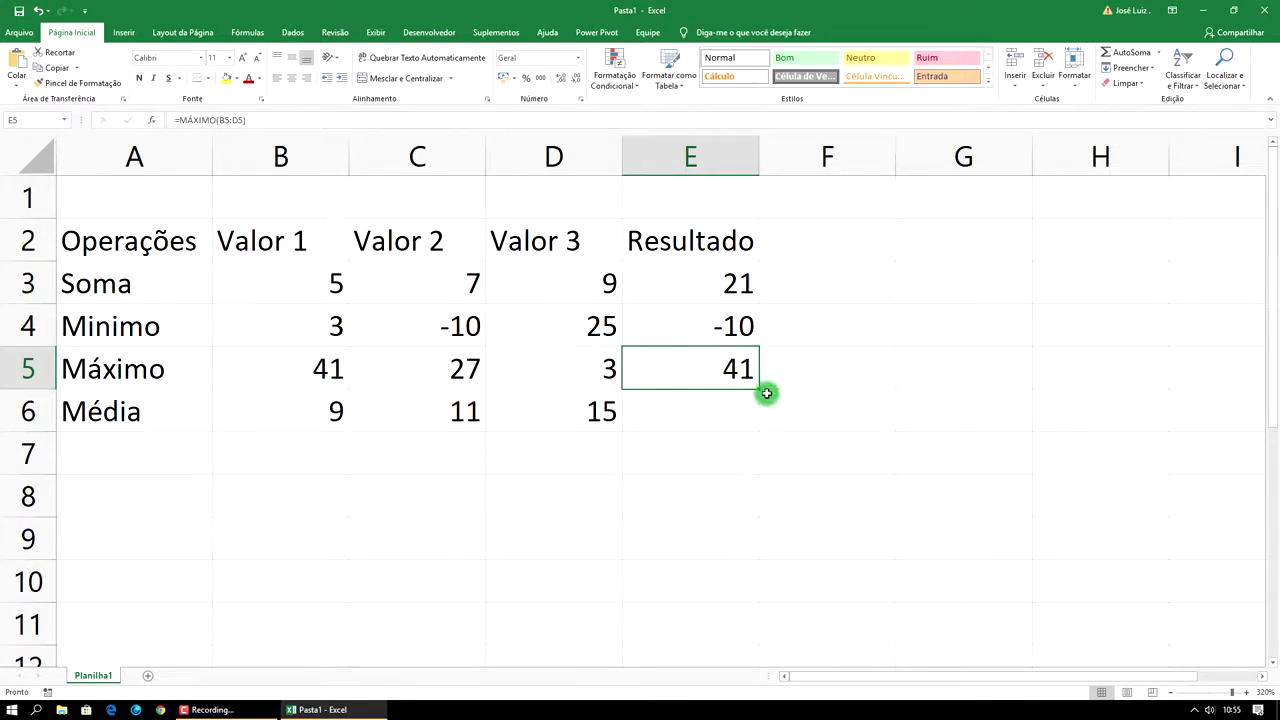
# Step: Enter =MÉDIA(B6:D6) in E6 to average the Média row, giving 11,66667
pyautogui.click(712, 411)
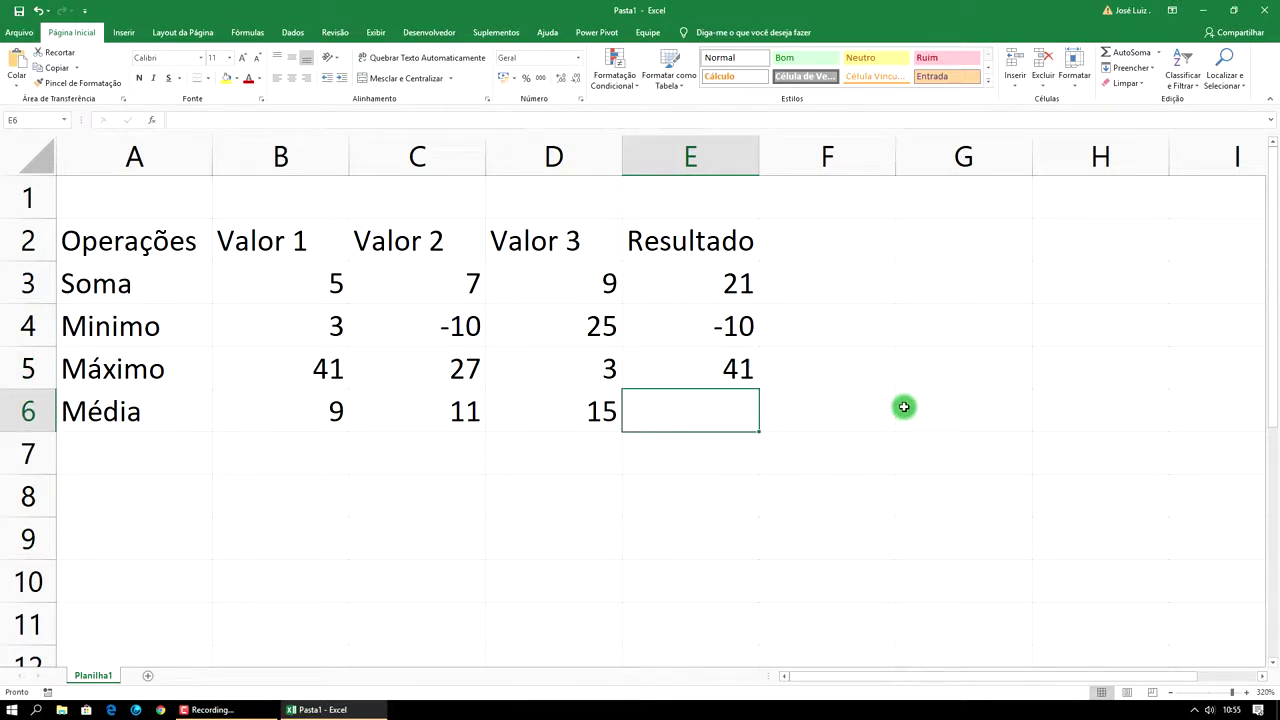
pyautogui.write('=')
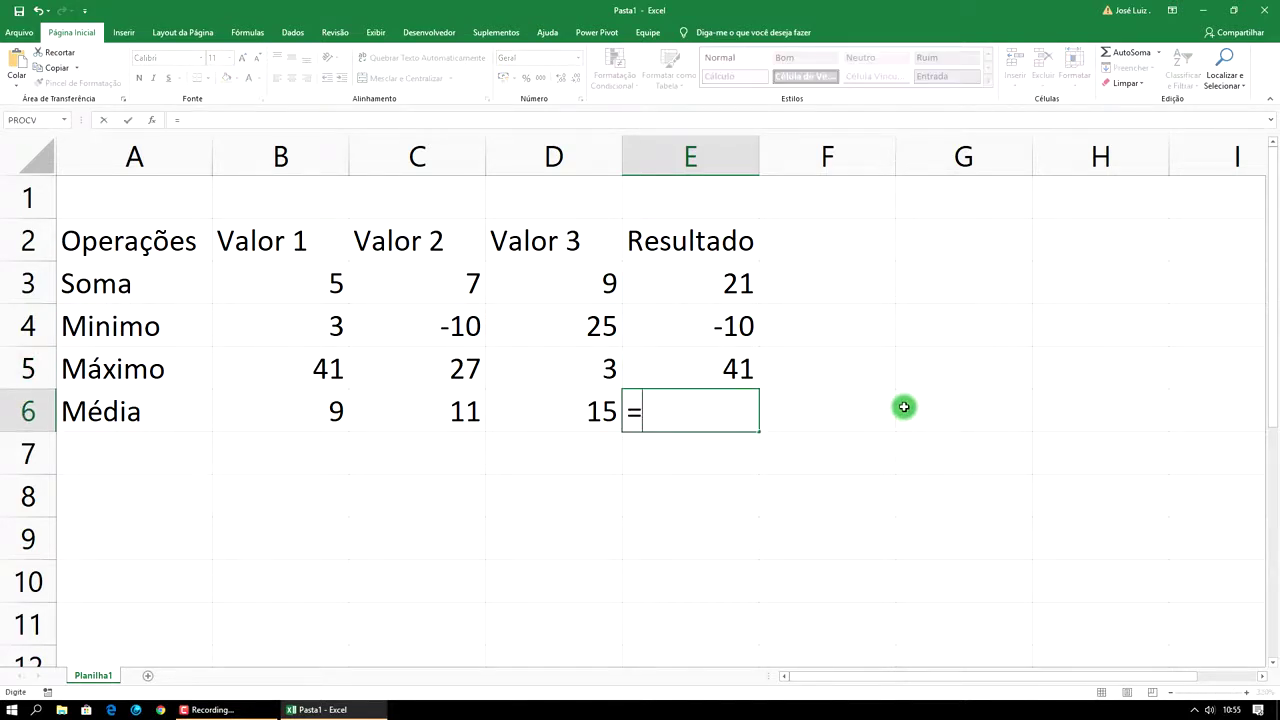
pyautogui.write('média')
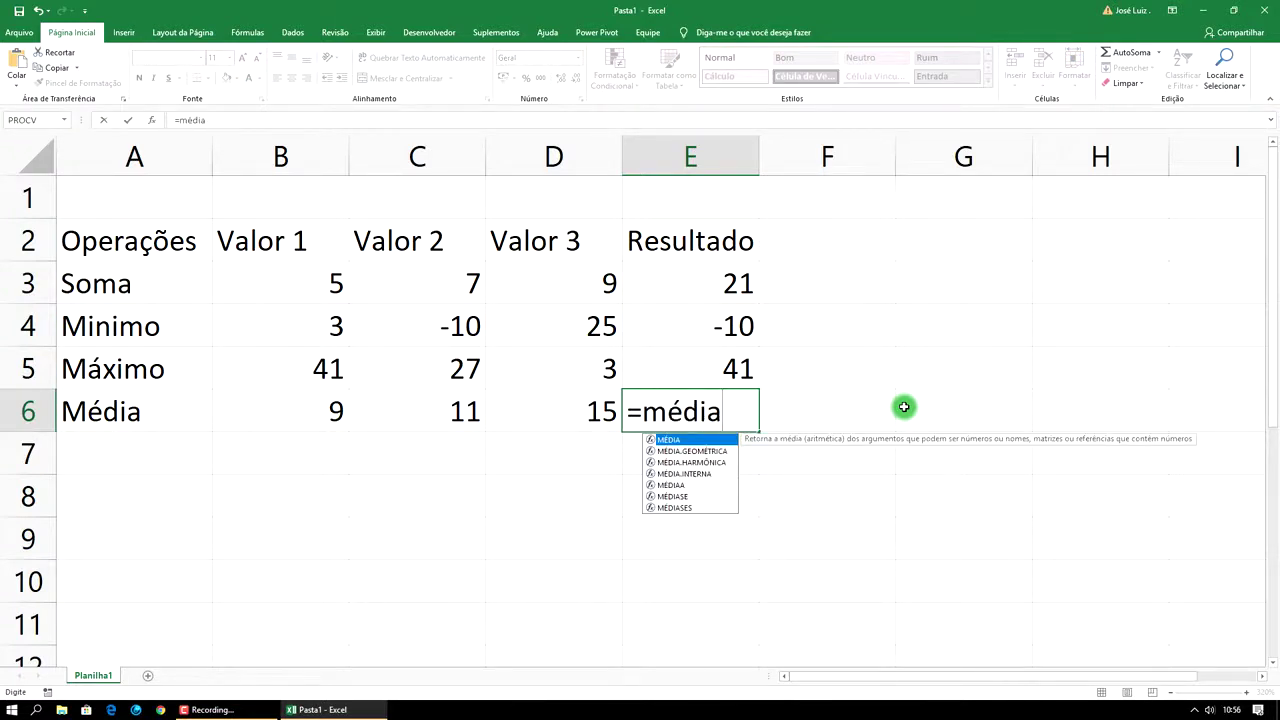
pyautogui.write('(')
pyautogui.click(325, 407)
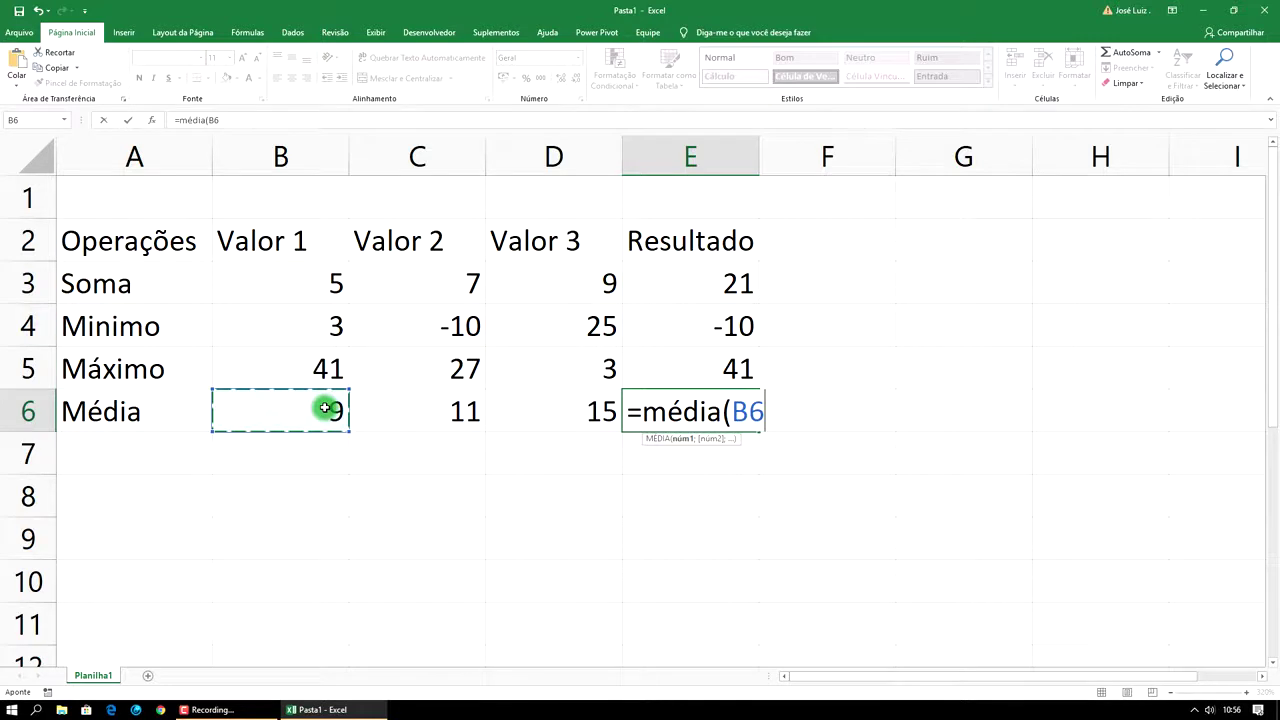
pyautogui.press('F8')
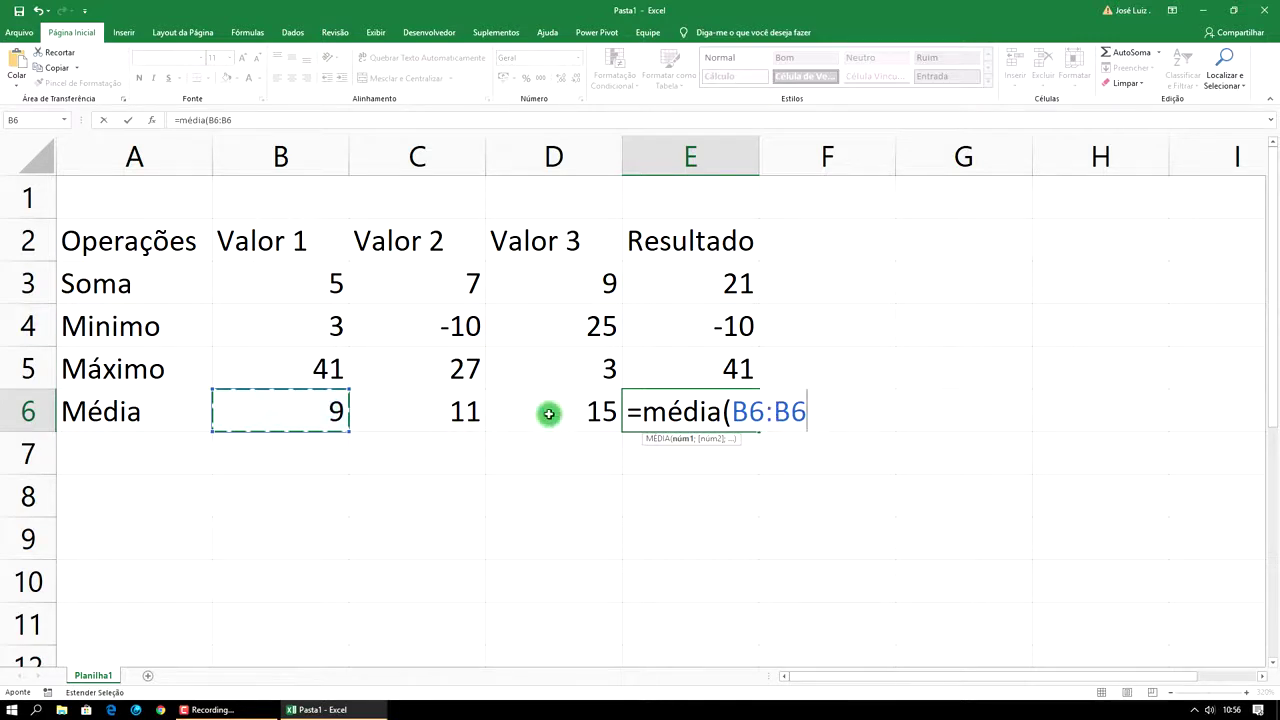
pyautogui.click(566, 413)
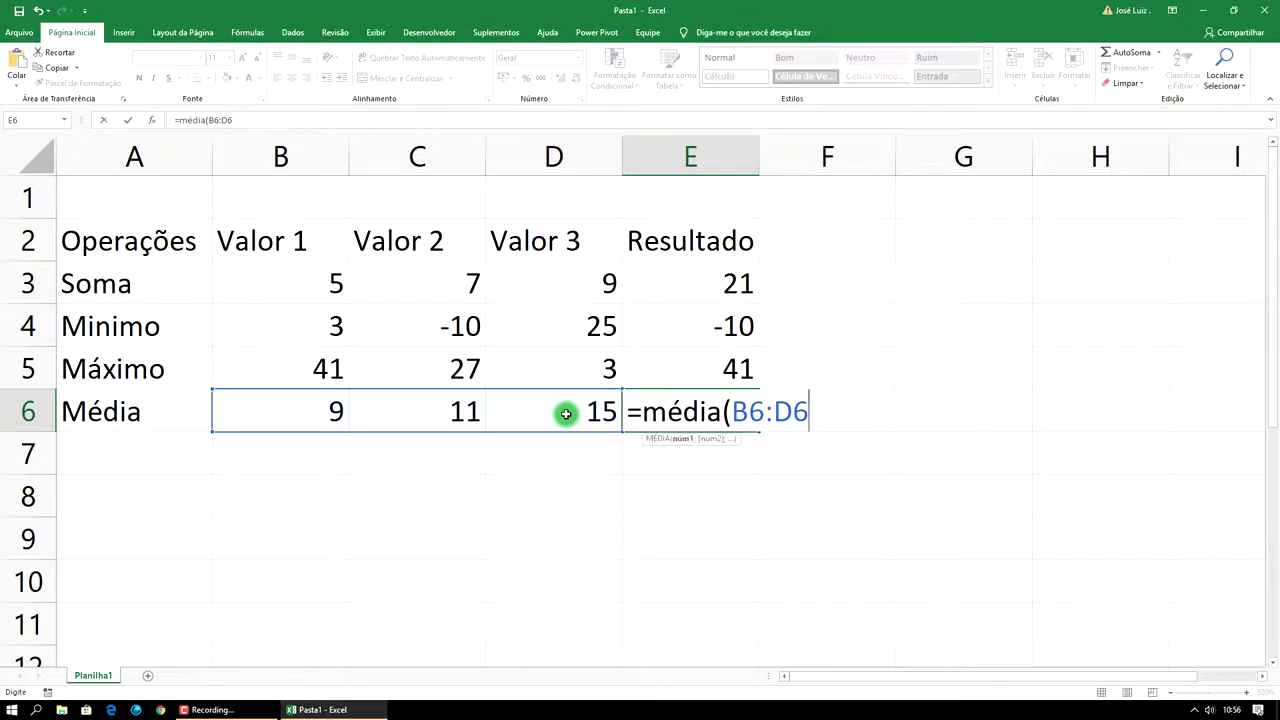
pyautogui.press('Return')
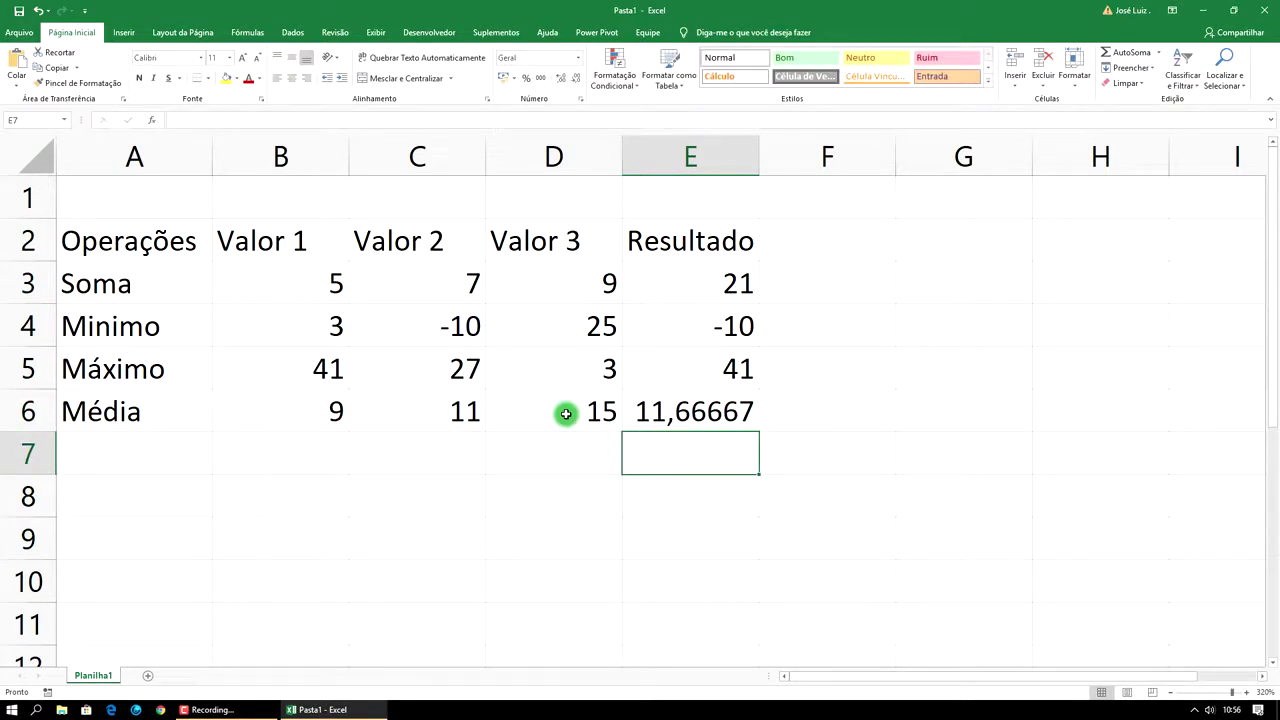
pyautogui.click(693, 410)
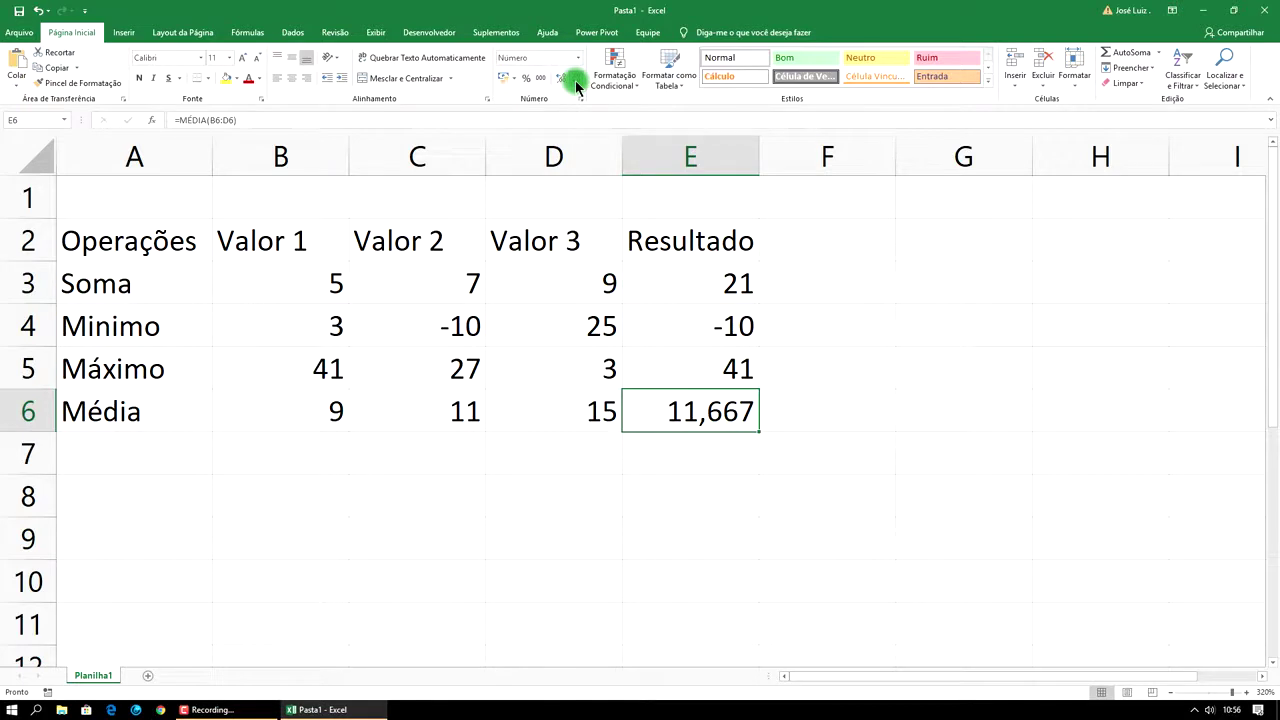
# Step: Reduce E6 to two decimals (11,67) and select the Média values B6:D6
pyautogui.click(849, 413)
pyautogui.click(694, 496)
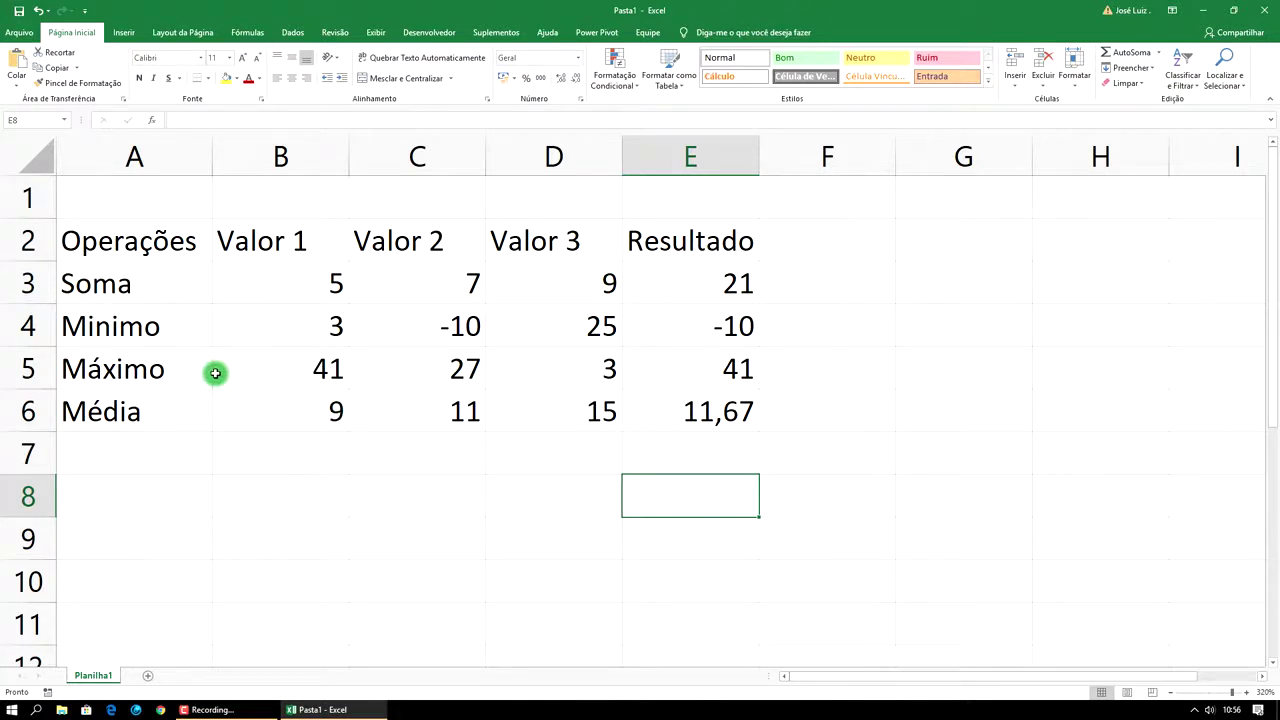
pyautogui.click(319, 411)
pyautogui.moveTo(319, 411); pyautogui.dragTo(586, 417)
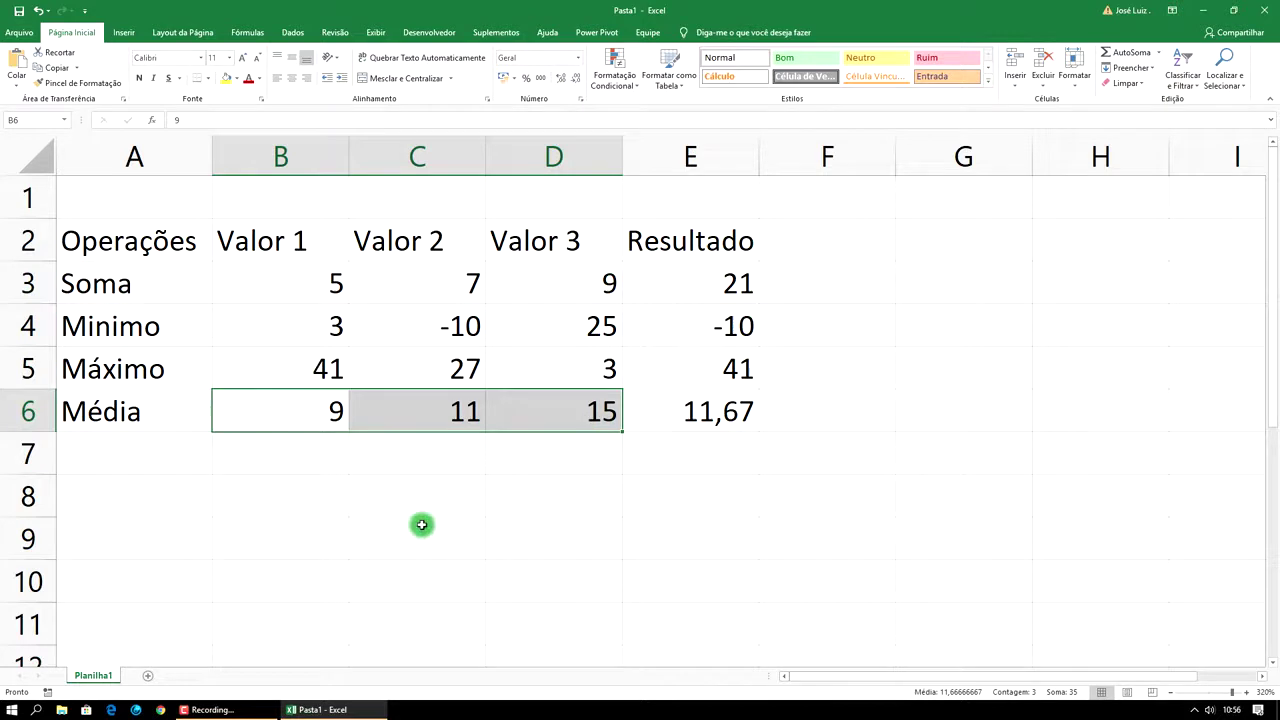
# Step: Enter 9 in B9 as the first trial value of a new row
pyautogui.click(306, 536)
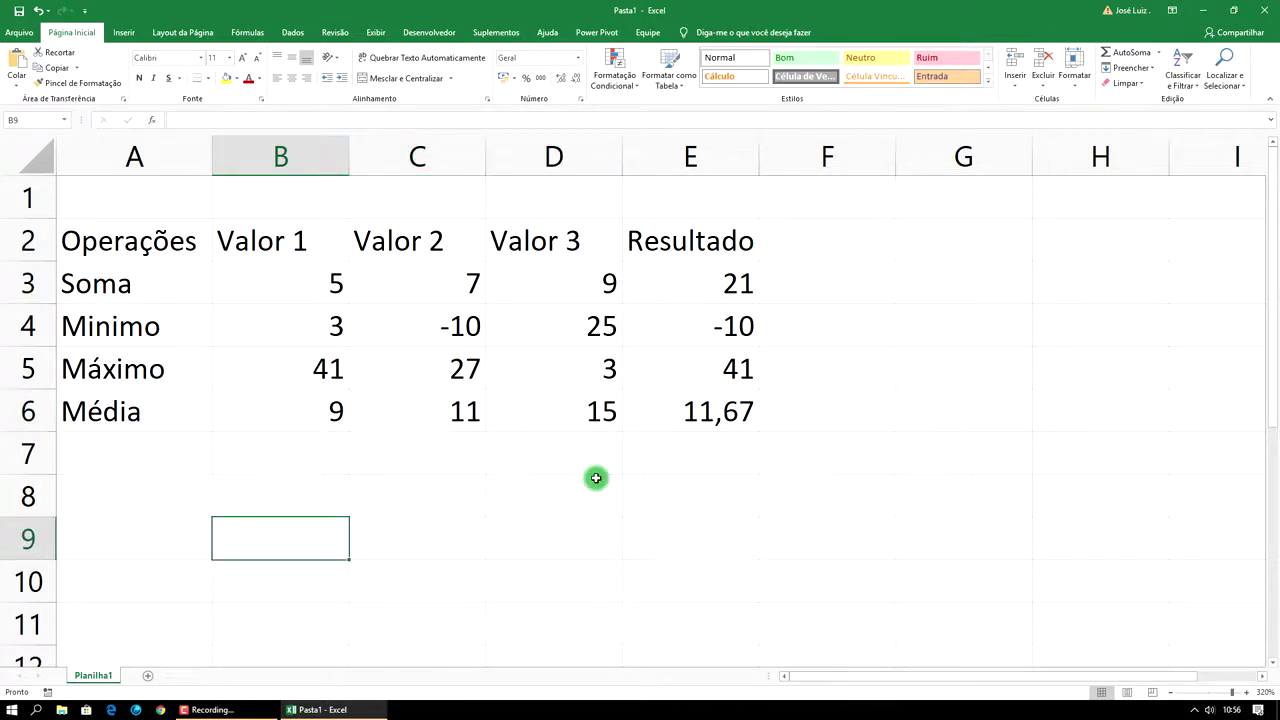
pyautogui.write('9')
pyautogui.press('Tab')
# Step: Enter 11 in C9 and 15 in D9
pyautogui.write('11')
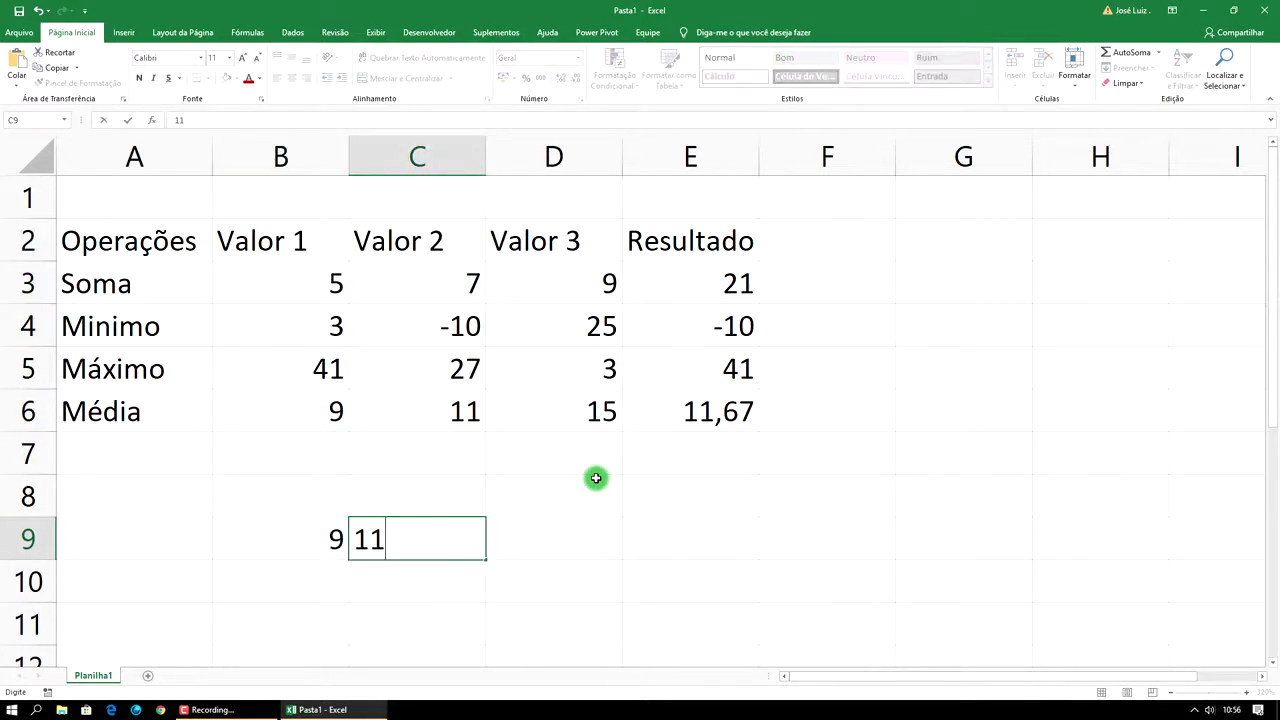
pyautogui.press('Tab')
pyautogui.write('15')
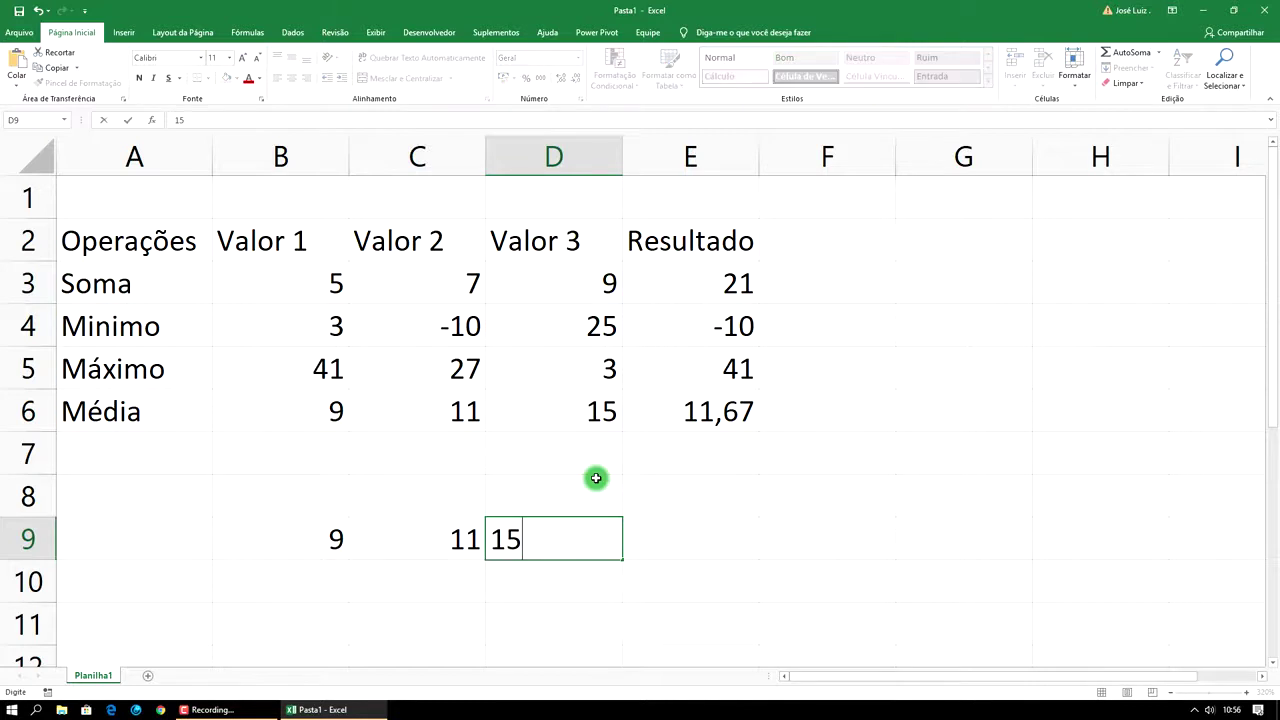
pyautogui.click(675, 538)
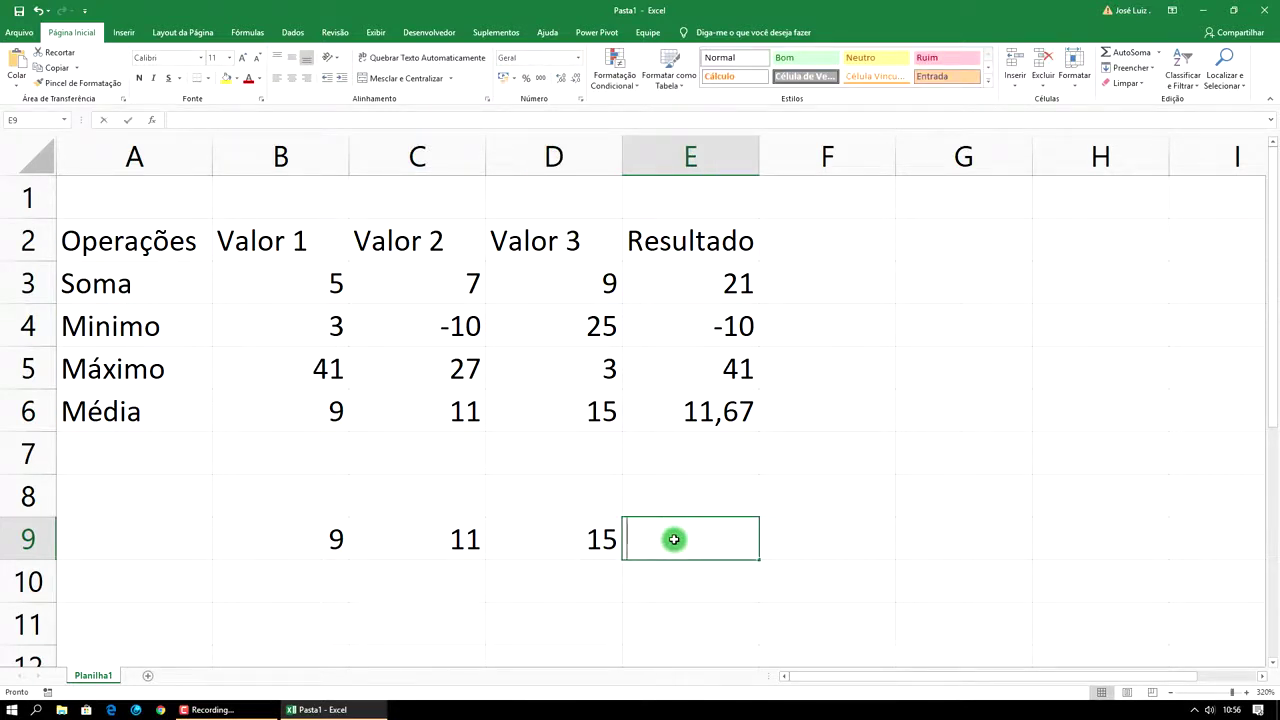
# Step: Enter the manual average =(B9+C9+D9)/3 in E9
pyautogui.write('=')
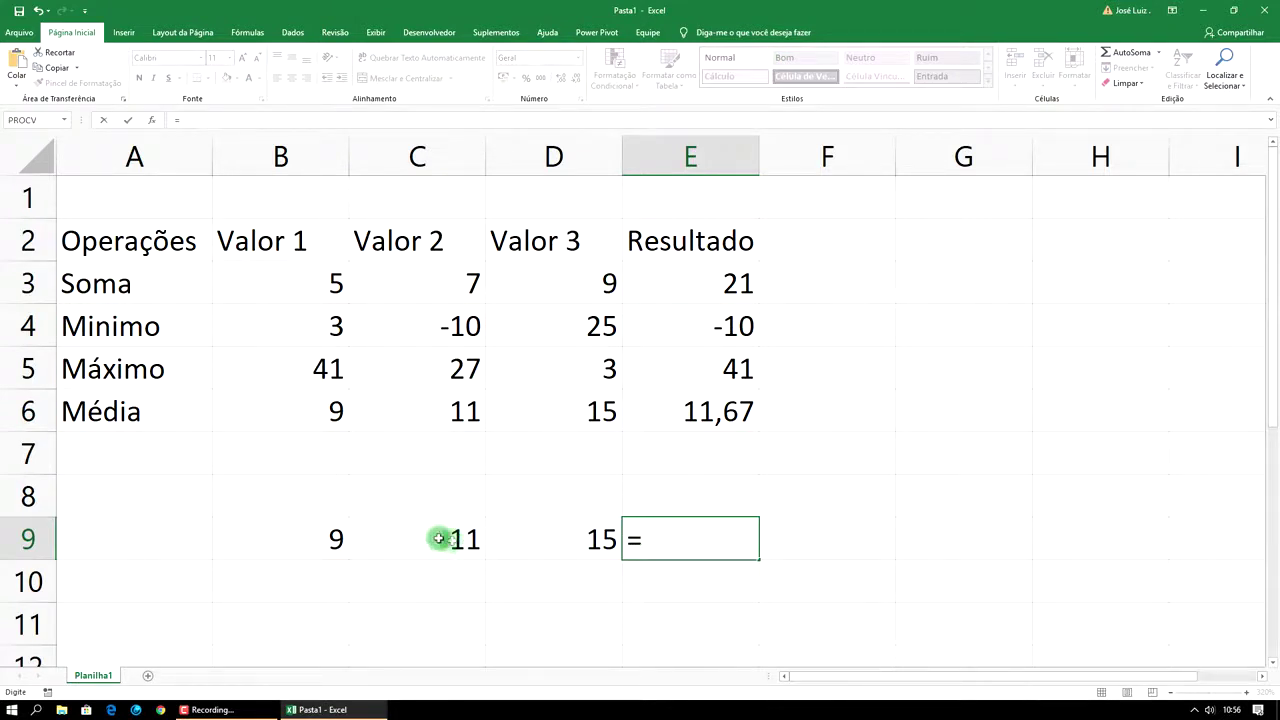
pyautogui.click(325, 538)
pyautogui.write('+')
pyautogui.click(446, 549)
pyautogui.write('+')
pyautogui.click(580, 546)
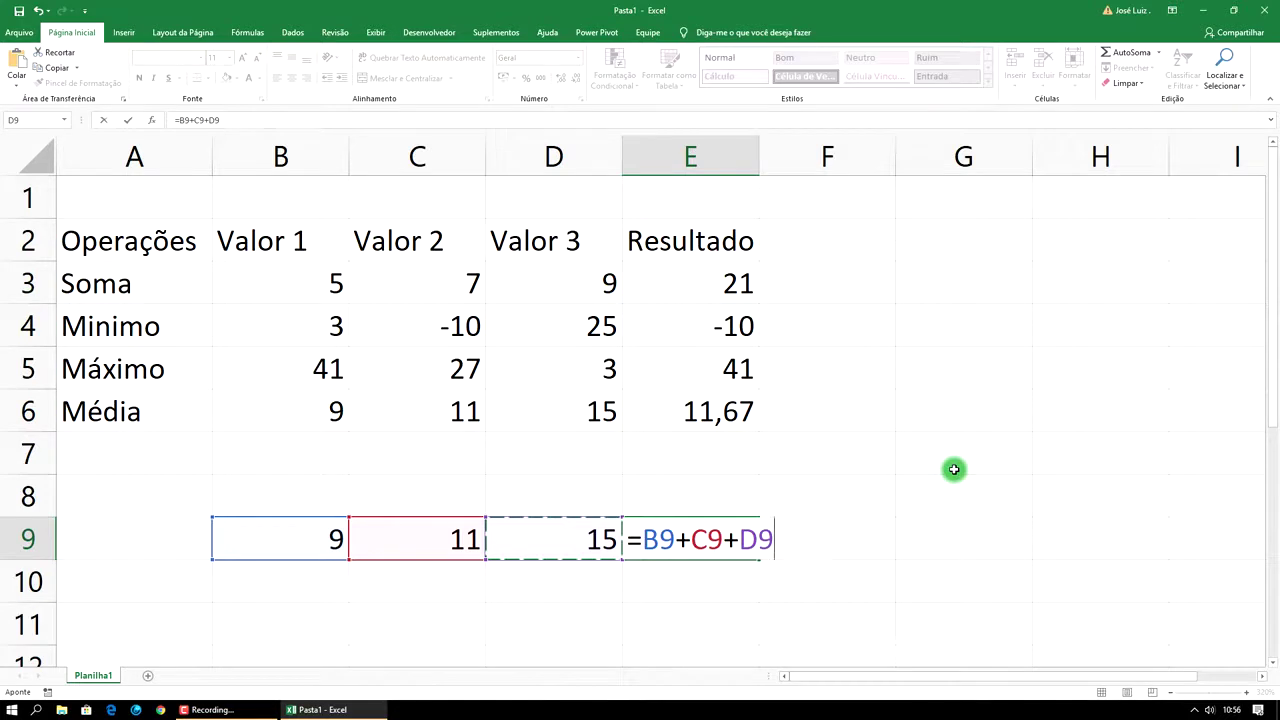
pyautogui.write('/3')
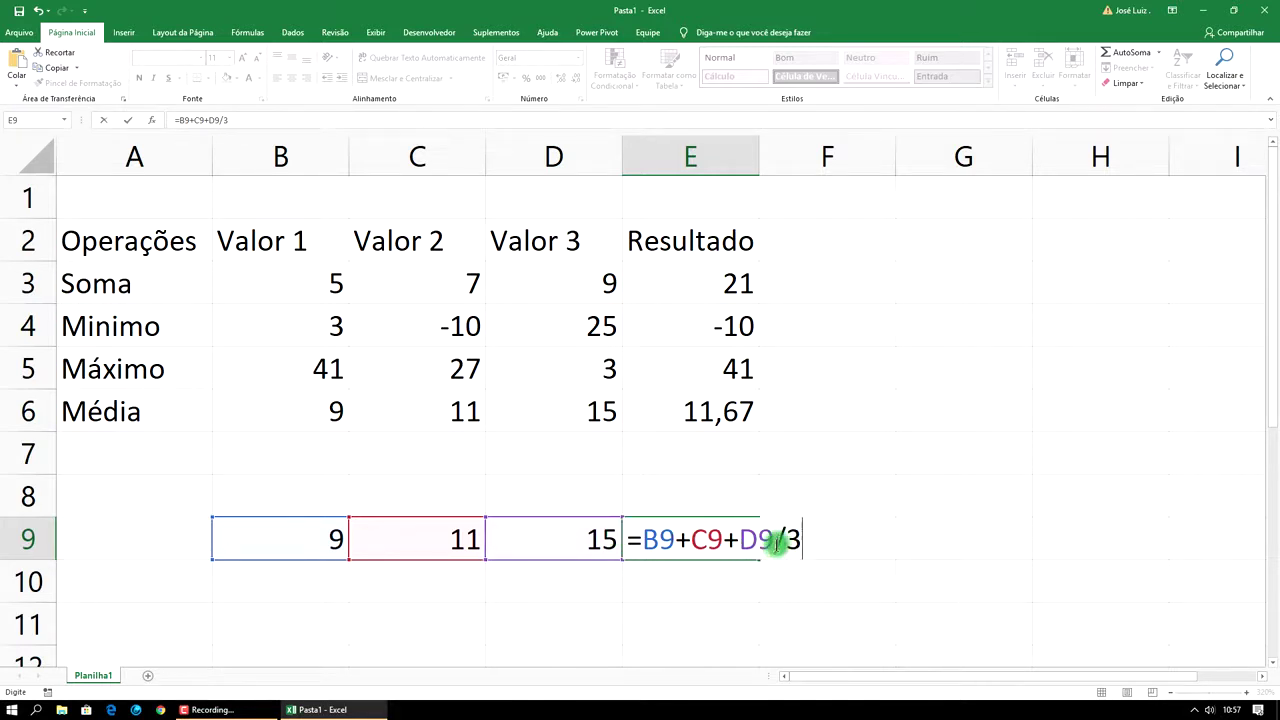
pyautogui.click(645, 539)
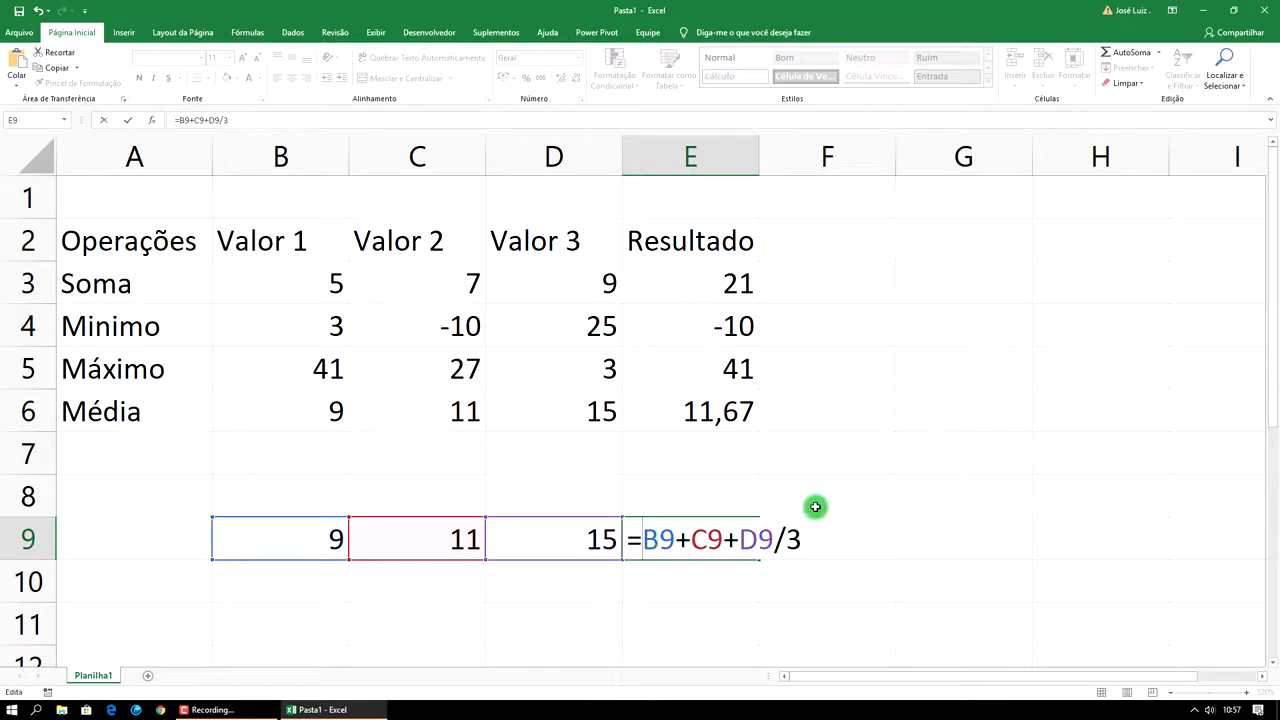
pyautogui.write('(')
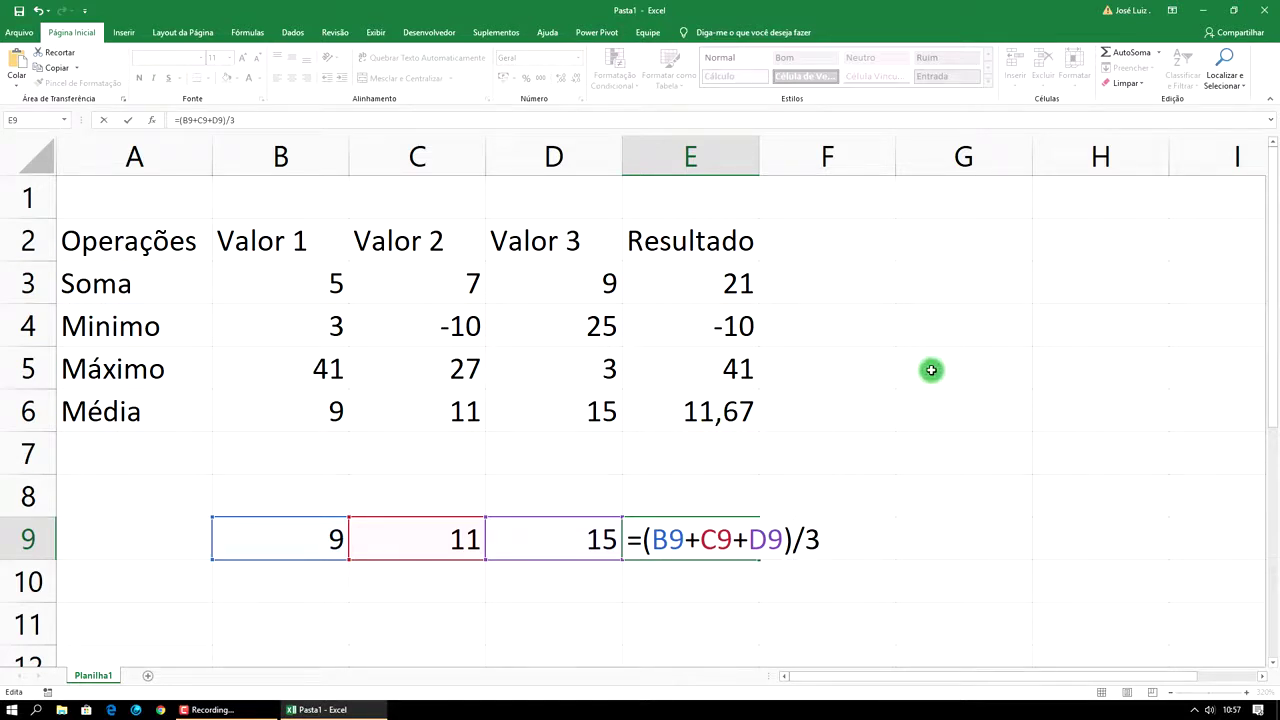
pyautogui.press('Return')
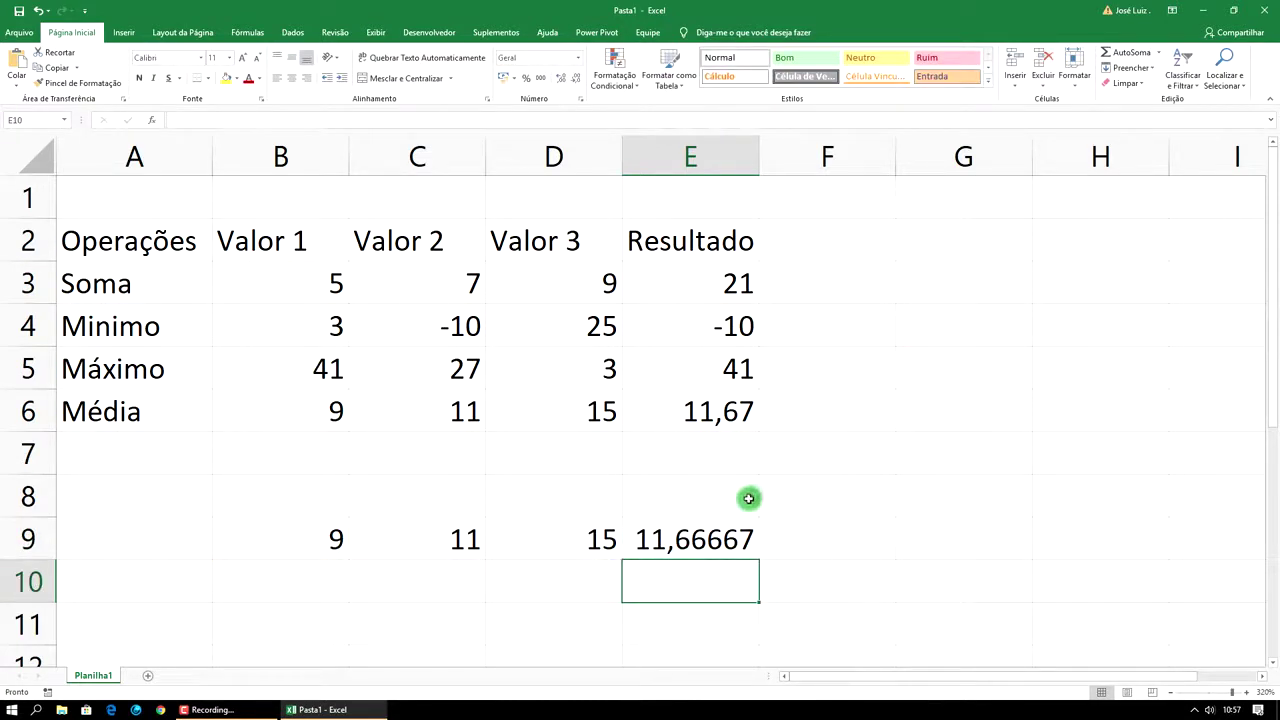
pyautogui.click(742, 534)
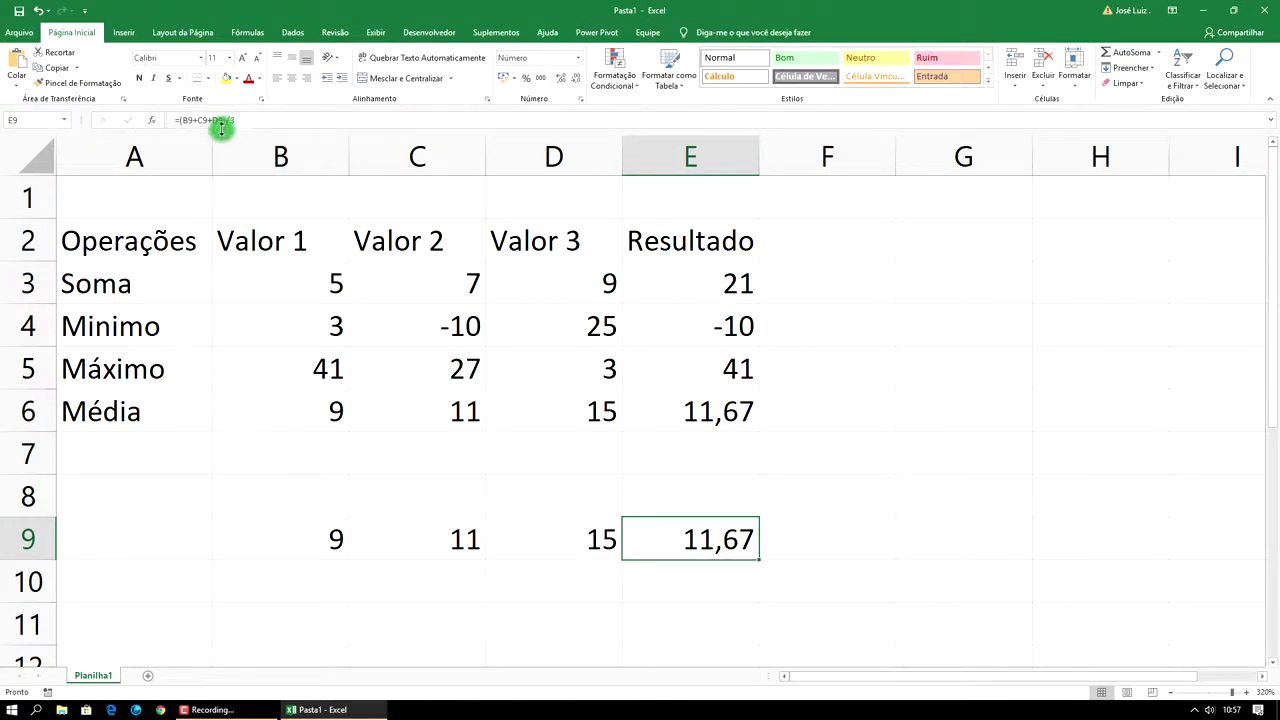
# Step: Compare the manual average in E9 with the MÉDIA result in E6
pyautogui.click(745, 413)
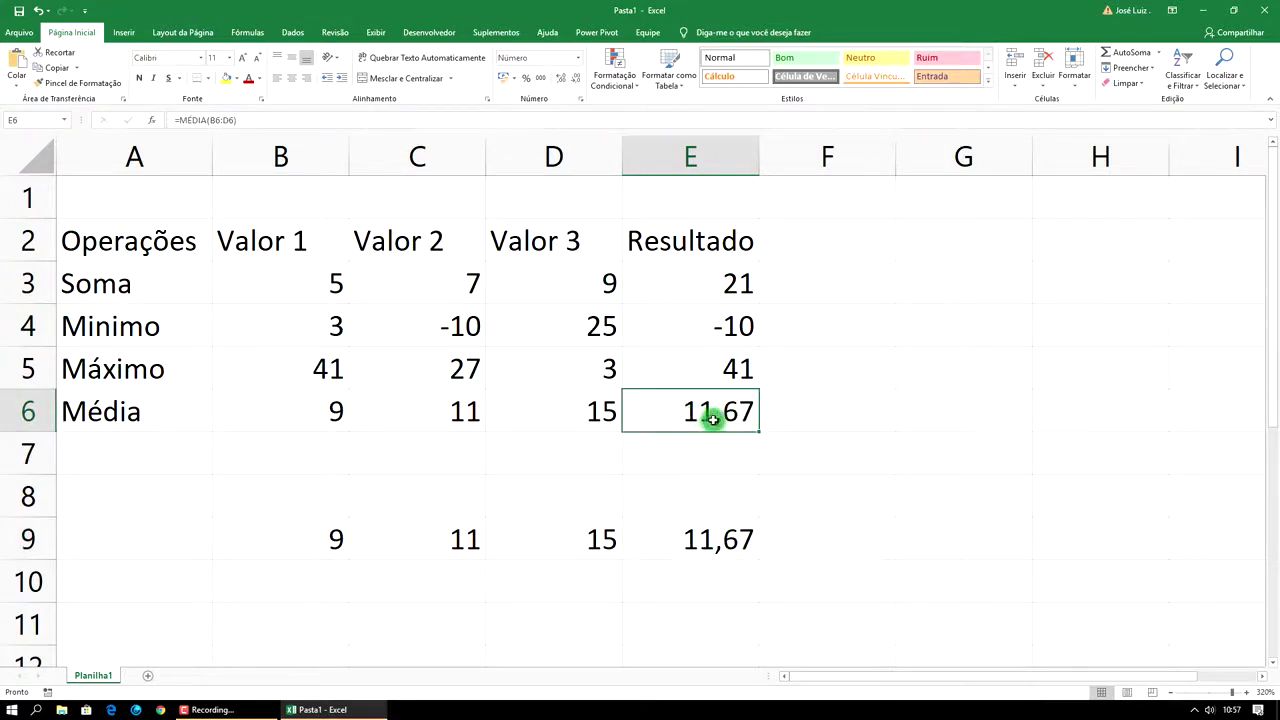
pyautogui.click(735, 541)
pyautogui.moveTo(742, 541); pyautogui.dragTo(329, 534)
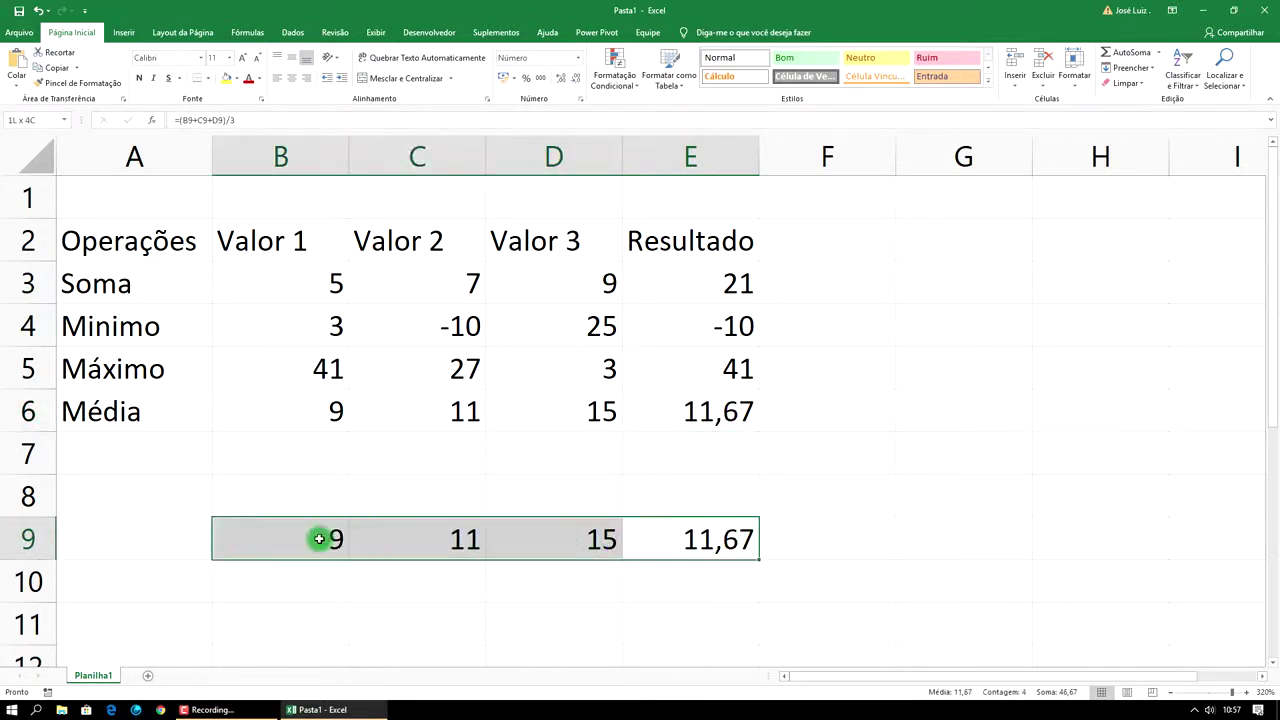
pyautogui.click(594, 540)
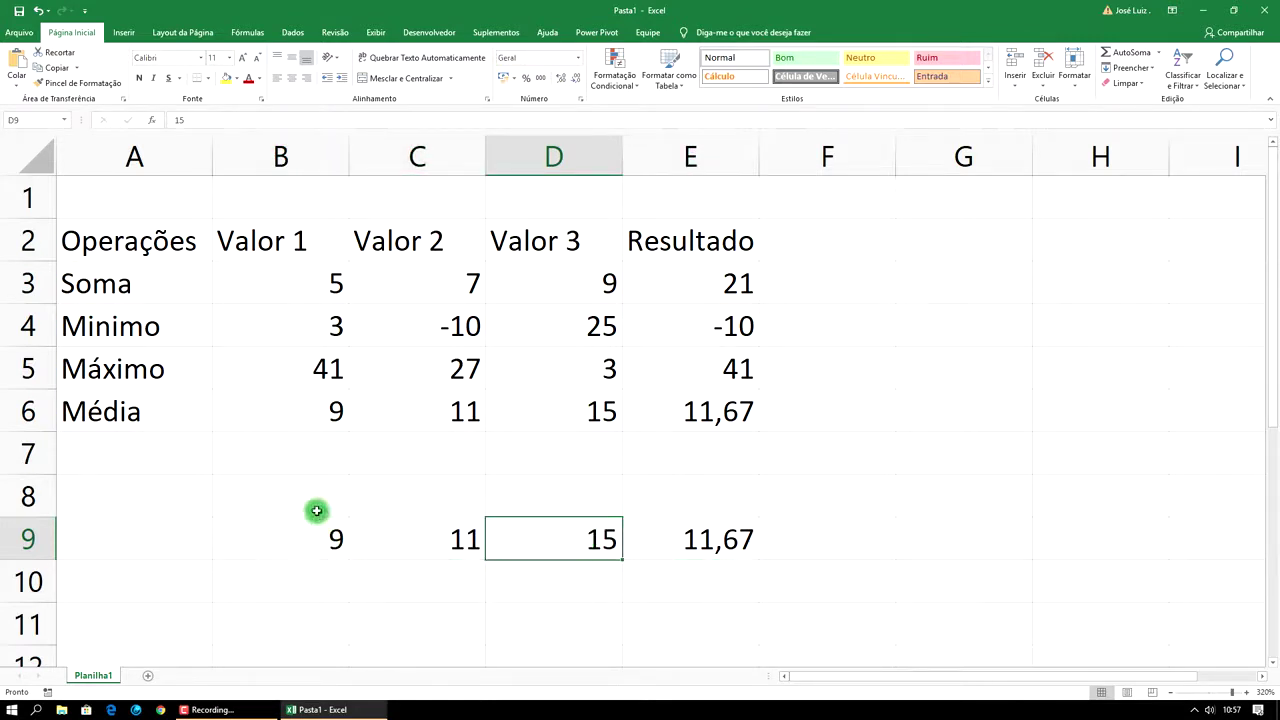
pyautogui.click(705, 535)
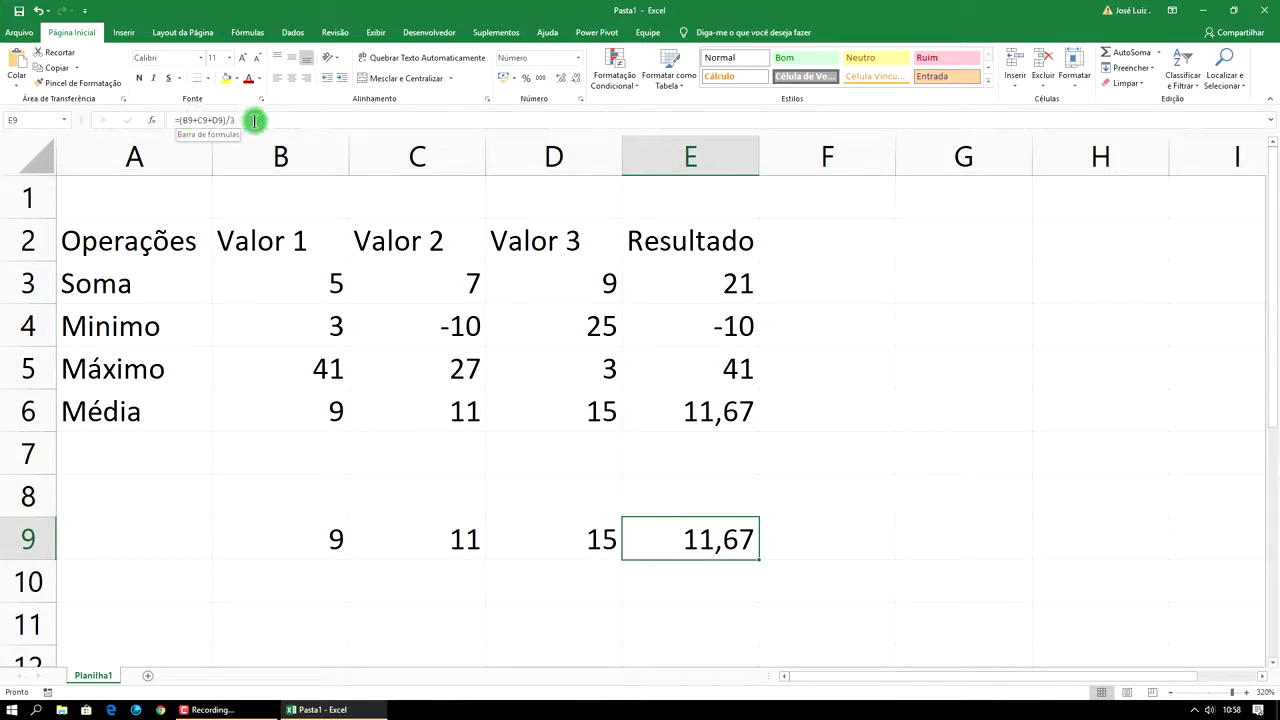
# Step: Delete the row 9 trial values and formula in B9:E9
pyautogui.click(839, 538)
pyautogui.moveTo(739, 540); pyautogui.dragTo(345, 540)
pyautogui.press('Delete')
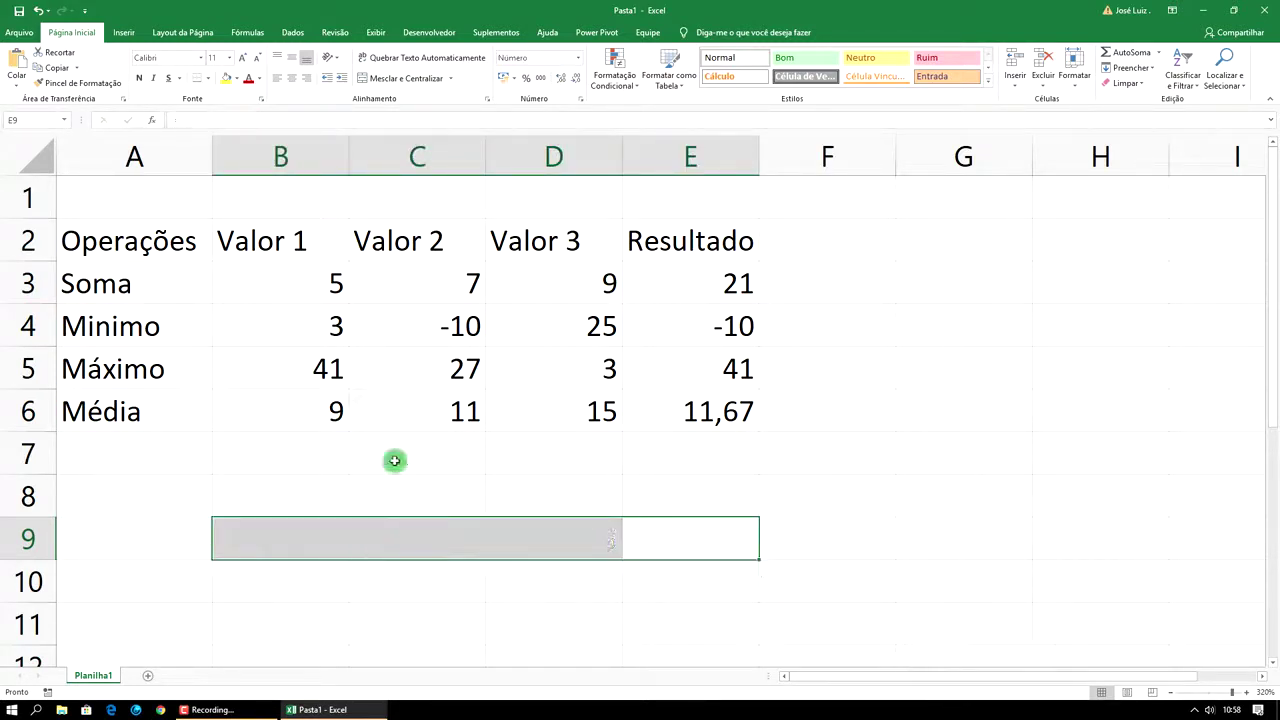
# Step: Merge and centre A1:E1 and enter the title 'Funções Básicas'
pyautogui.moveTo(144, 200); pyautogui.dragTo(677, 208)
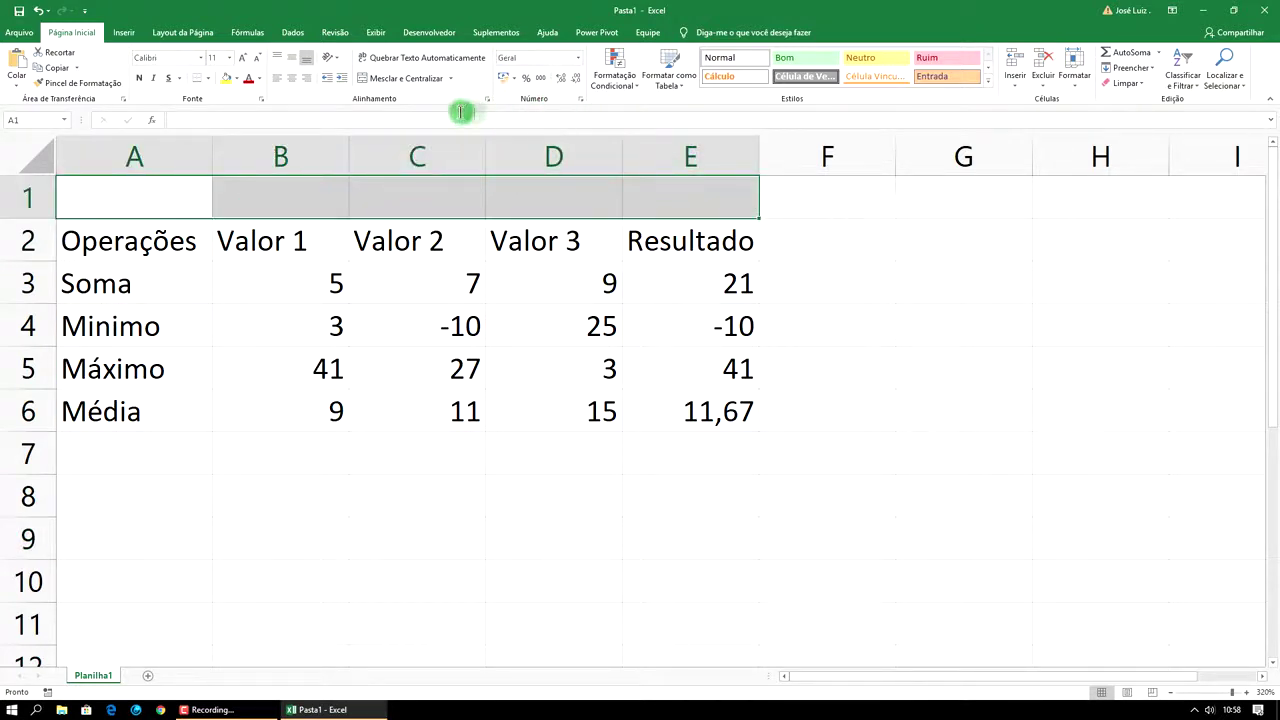
pyautogui.click(405, 78)
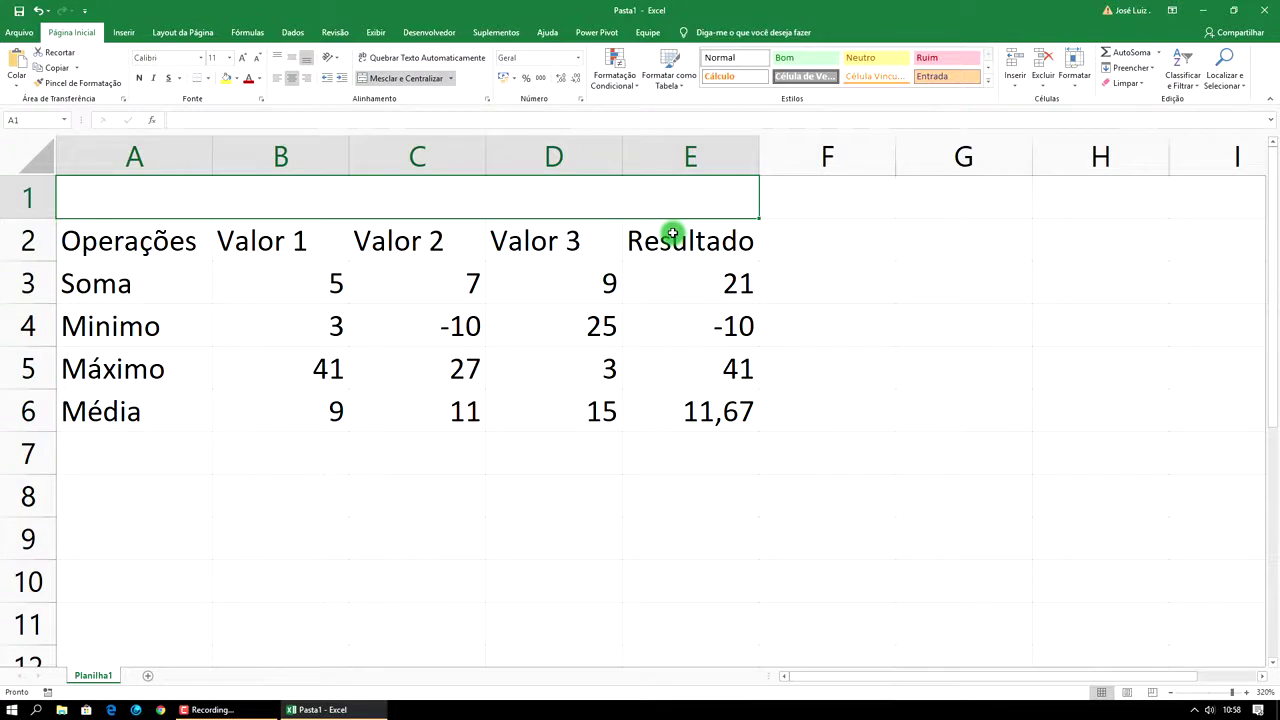
pyautogui.write('Funções')
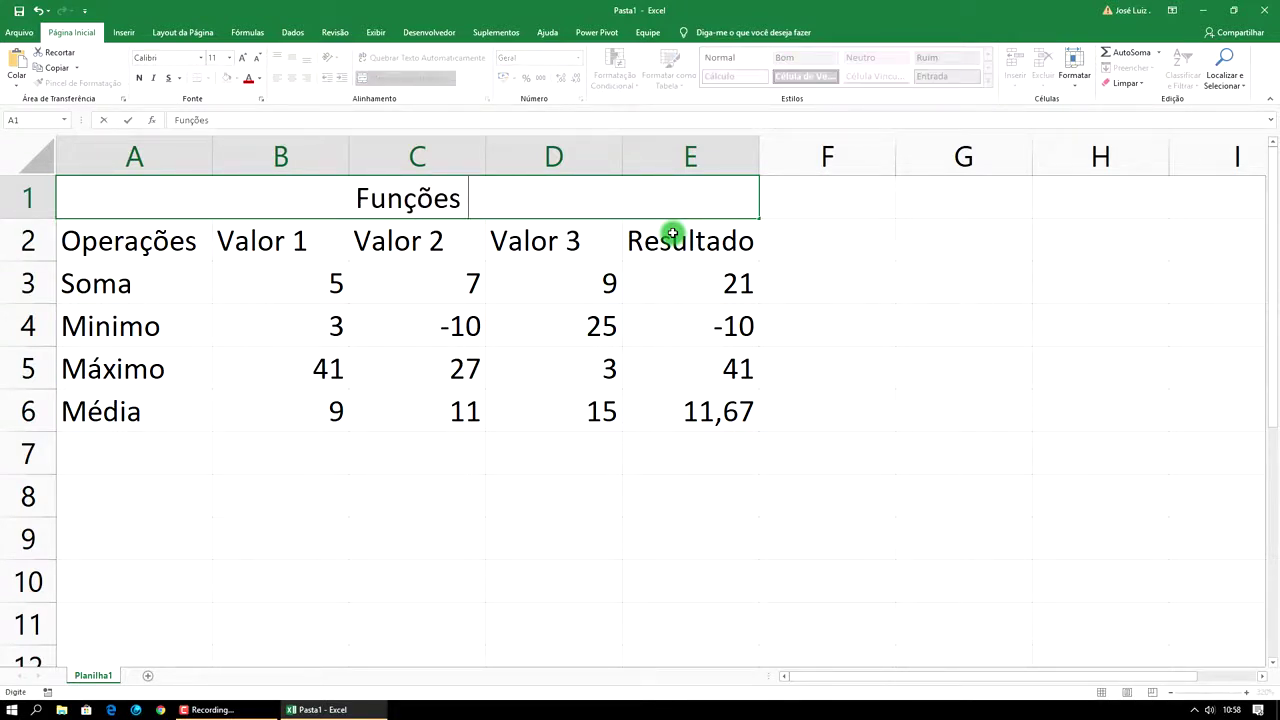
pyautogui.write(' Básicas')
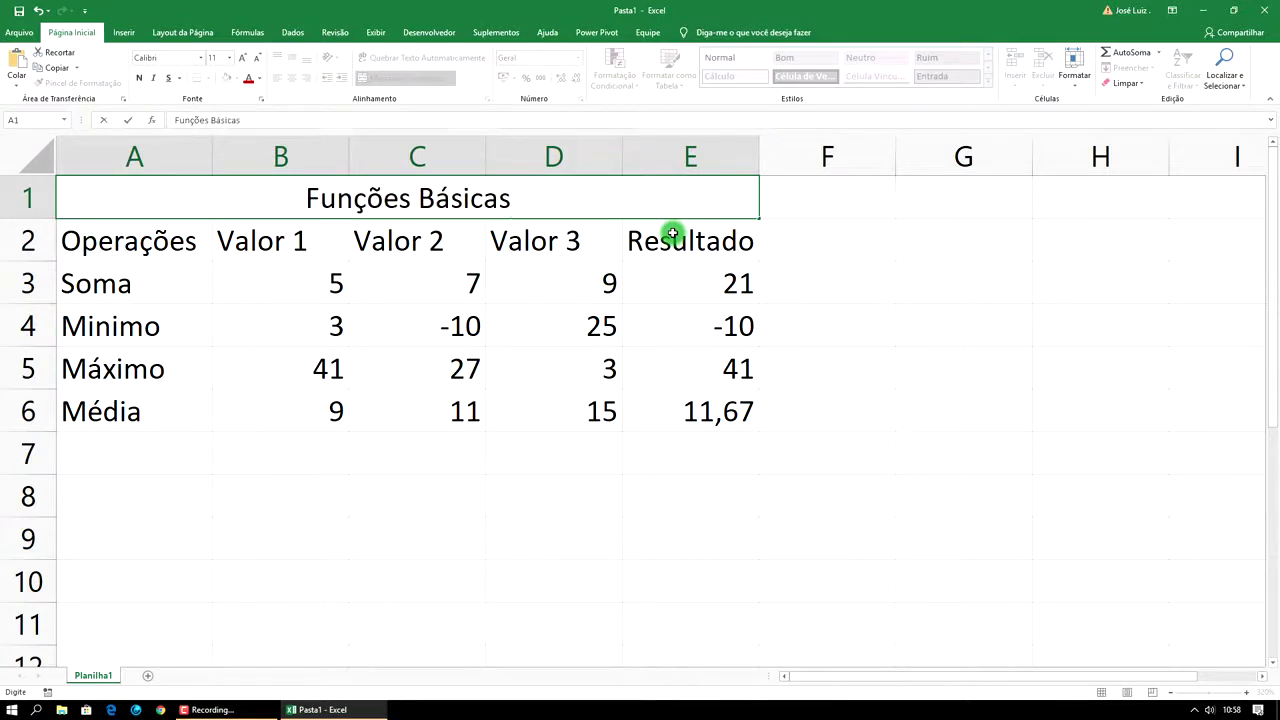
pyautogui.click(746, 290)
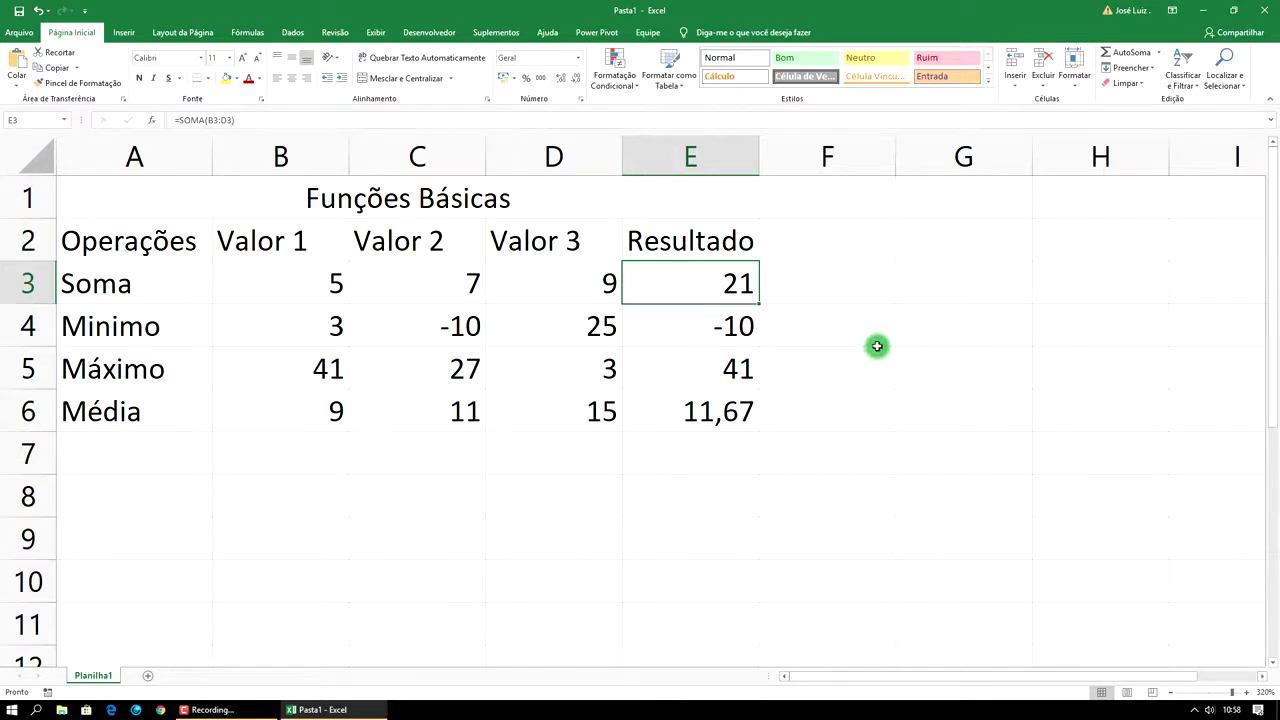
pyautogui.moveTo(271, 197); pyautogui.dragTo(280, 404)
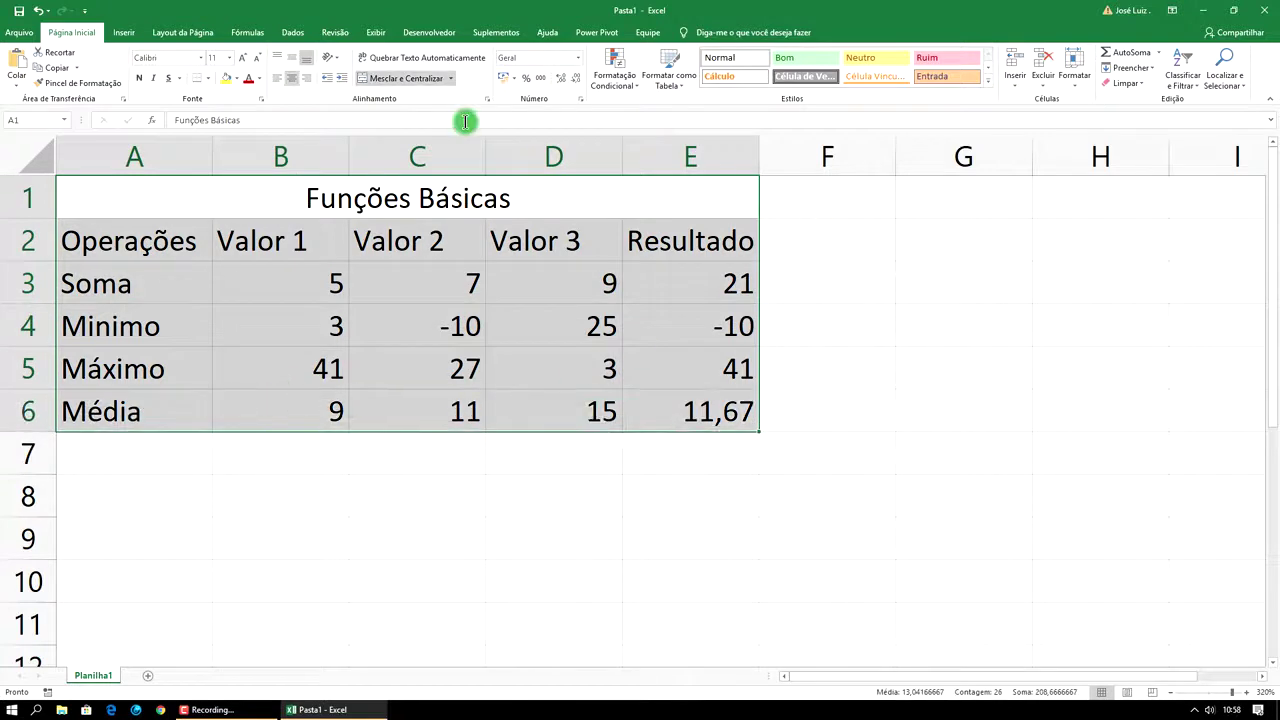
# Step: Apply All Borders (Todas as Bordas) to the A1:E6 table
pyautogui.click(210, 79)
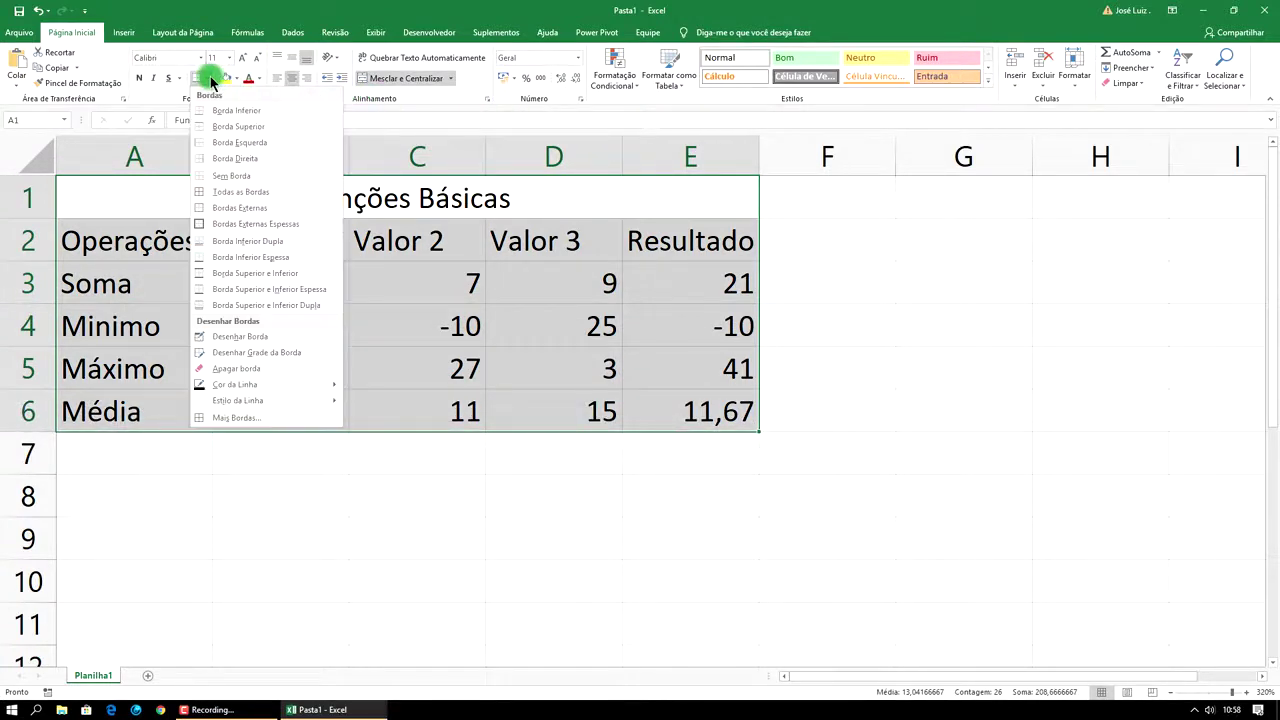
pyautogui.click(276, 196)
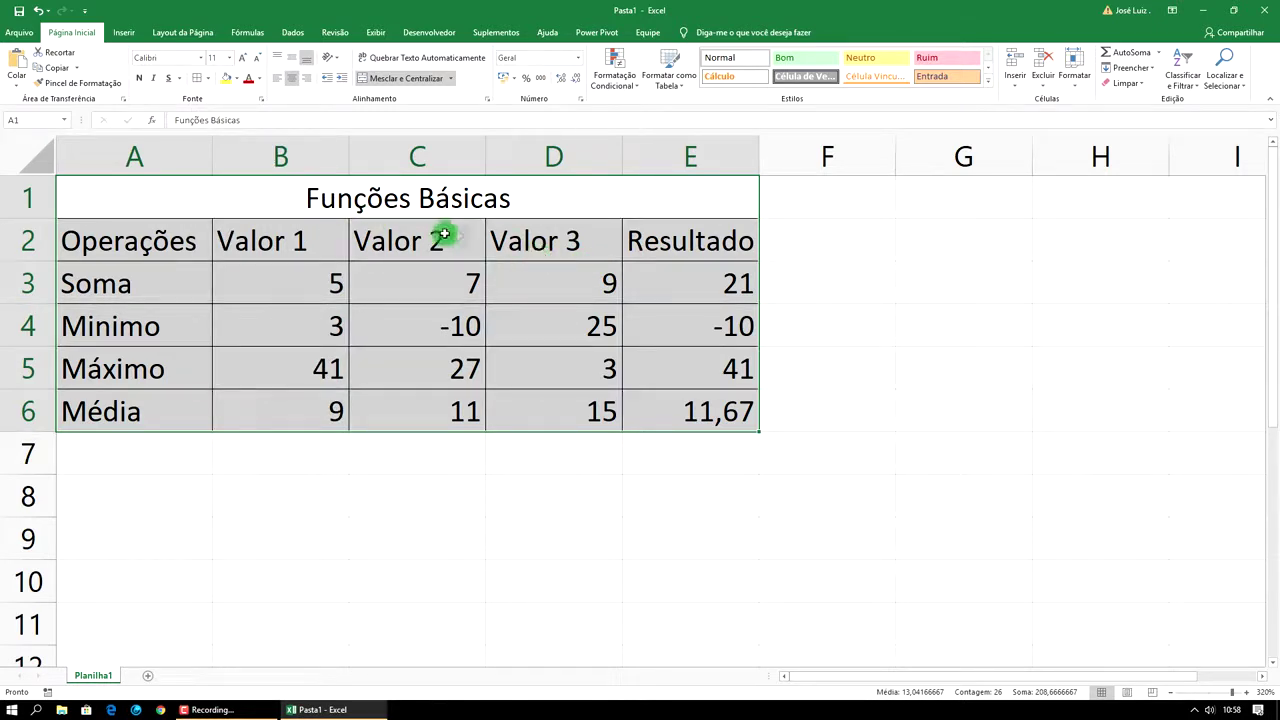
pyautogui.click(505, 206)
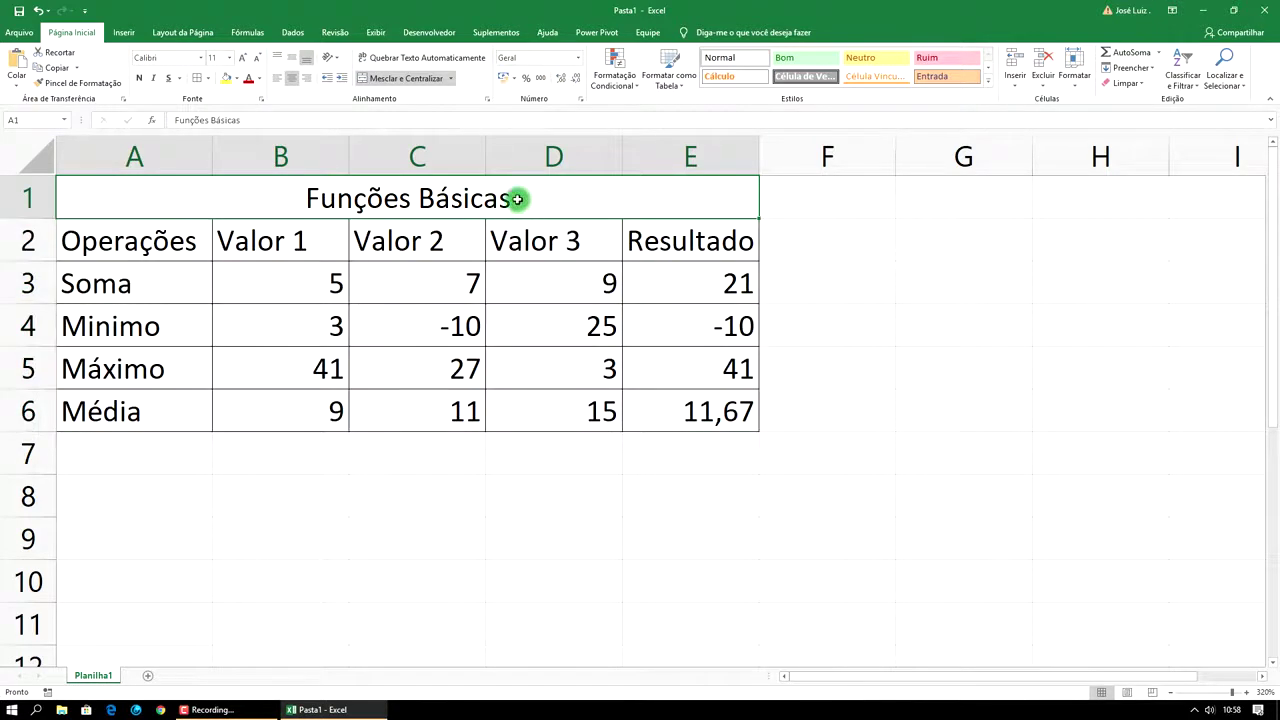
pyautogui.doubleClick(517, 200)
pyautogui.moveTo(514, 197); pyautogui.dragTo(263, 197)
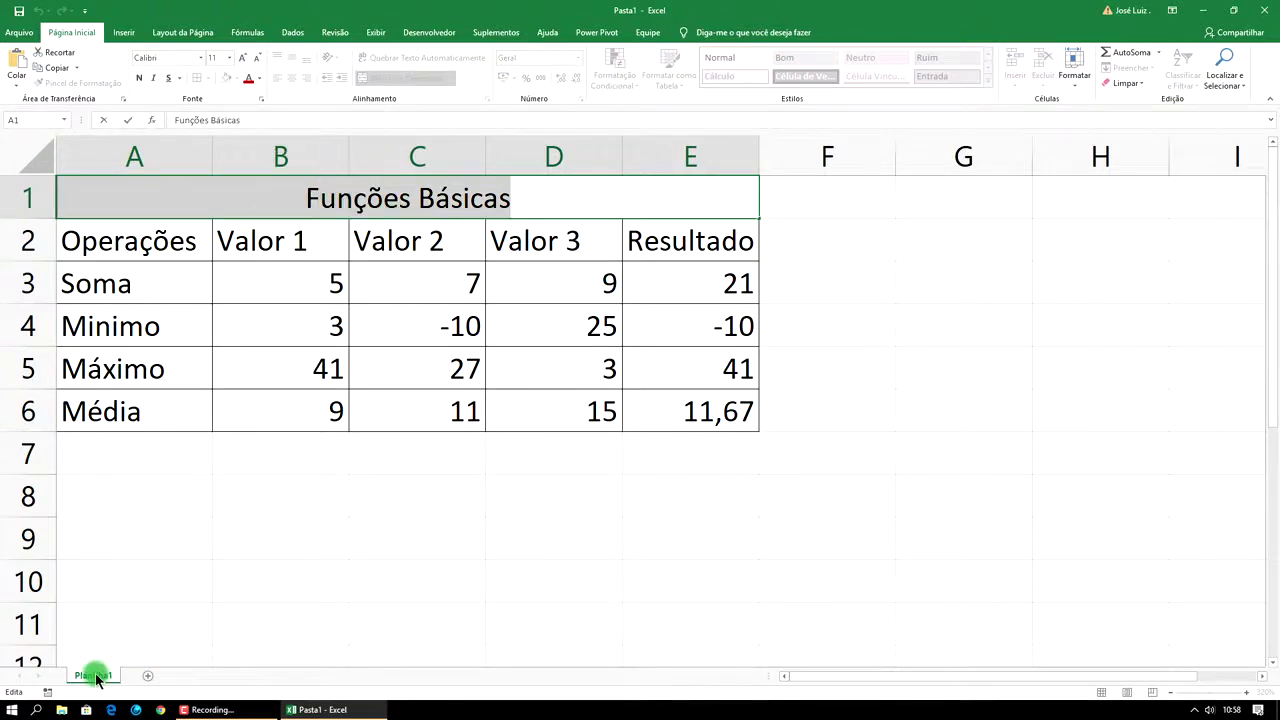
# Step: Rename the Planilha1 sheet to 'Funções Básicas'
pyautogui.rightClick(121, 676)
pyautogui.click(128, 656)
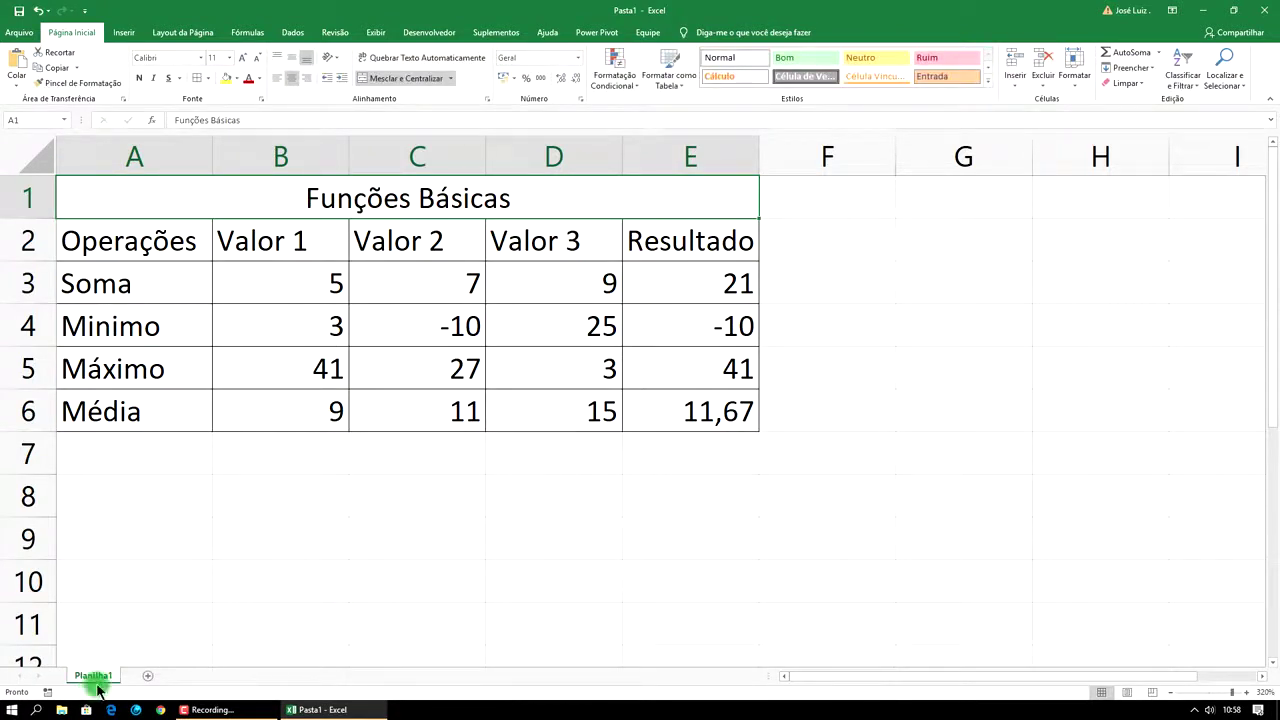
pyautogui.doubleClick(94, 675)
pyautogui.write('Funções Básicas')
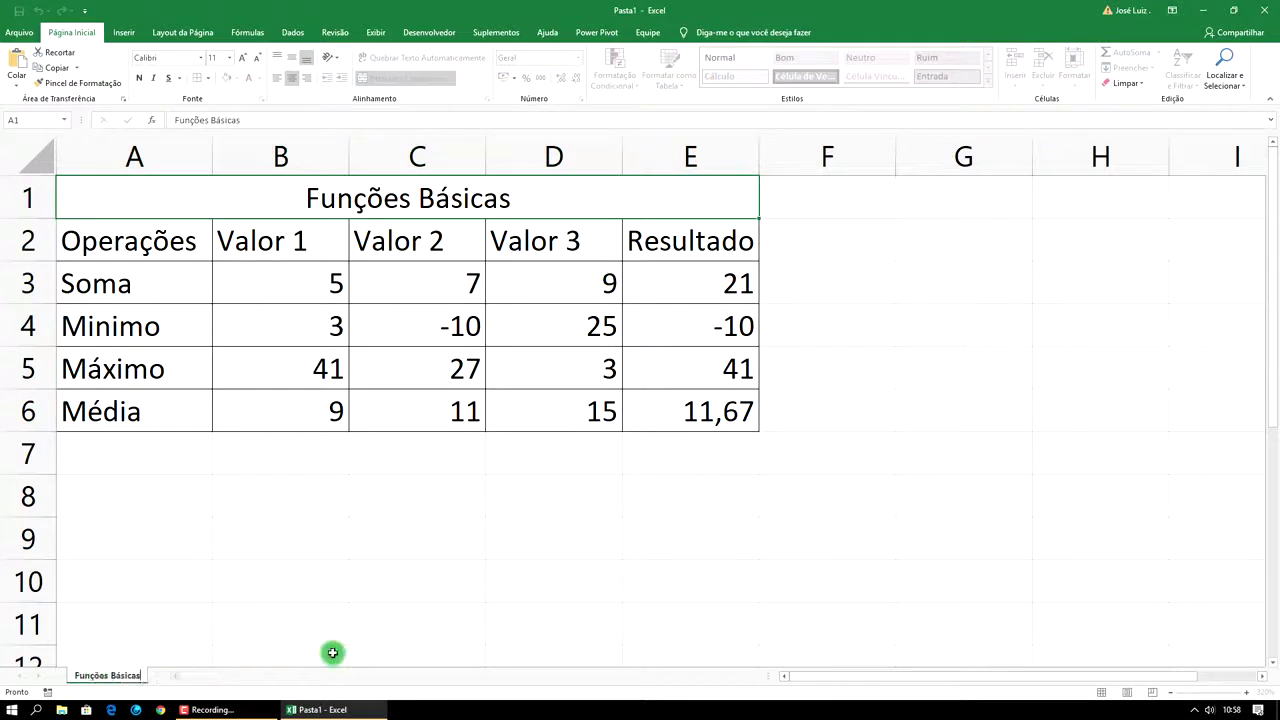
pyautogui.click(312, 585)
# Step: Set the sheet's tab colour to blue
pyautogui.rightClick(128, 676)
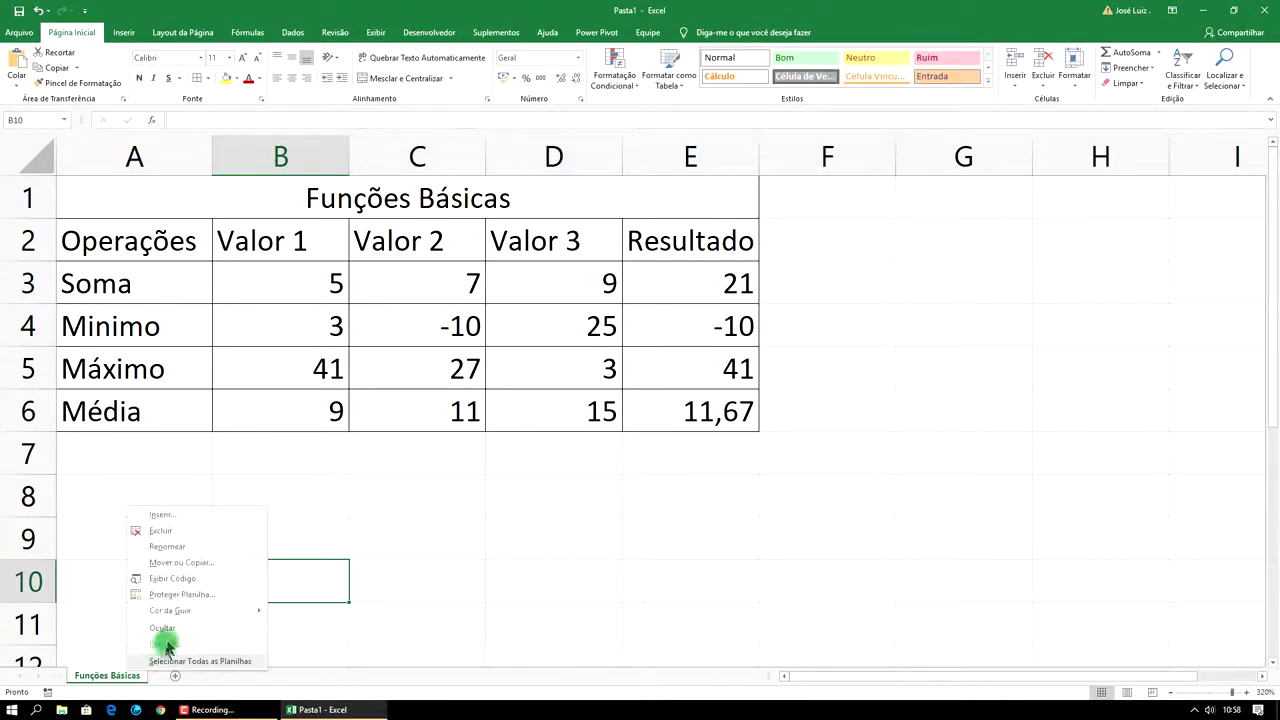
pyautogui.moveTo(206, 610)
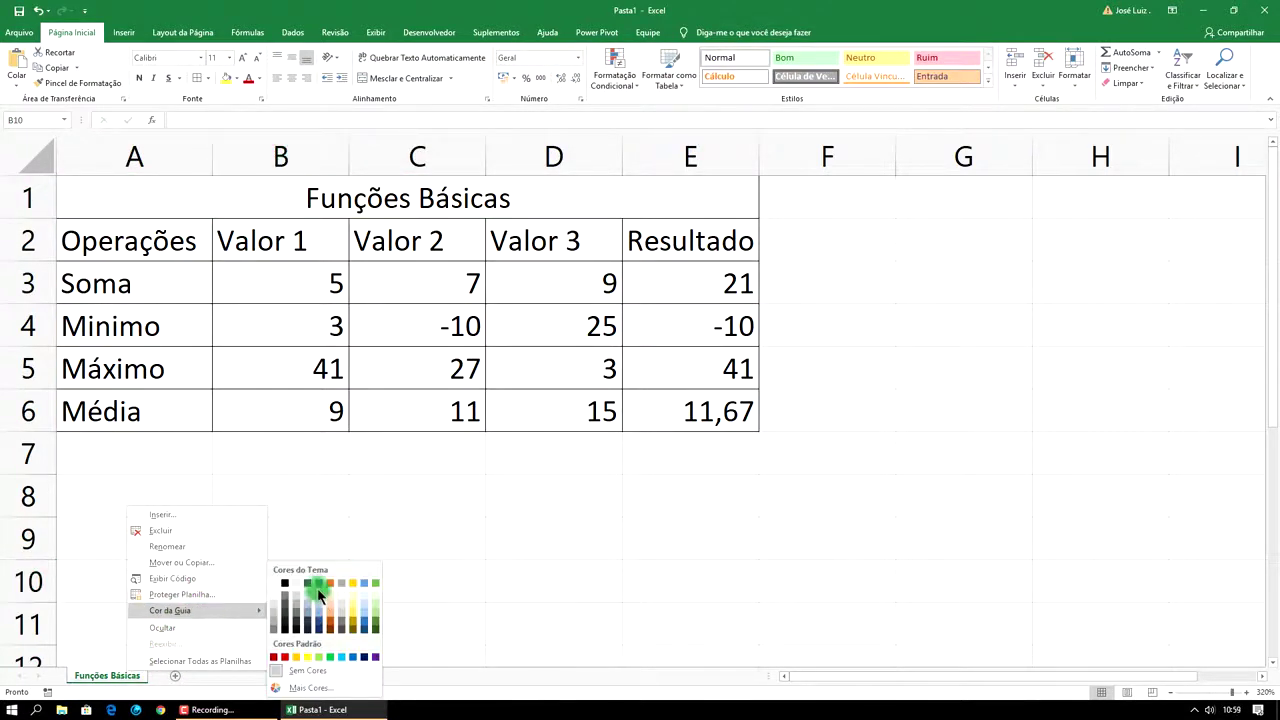
pyautogui.click(320, 588)
pyautogui.click(390, 506)
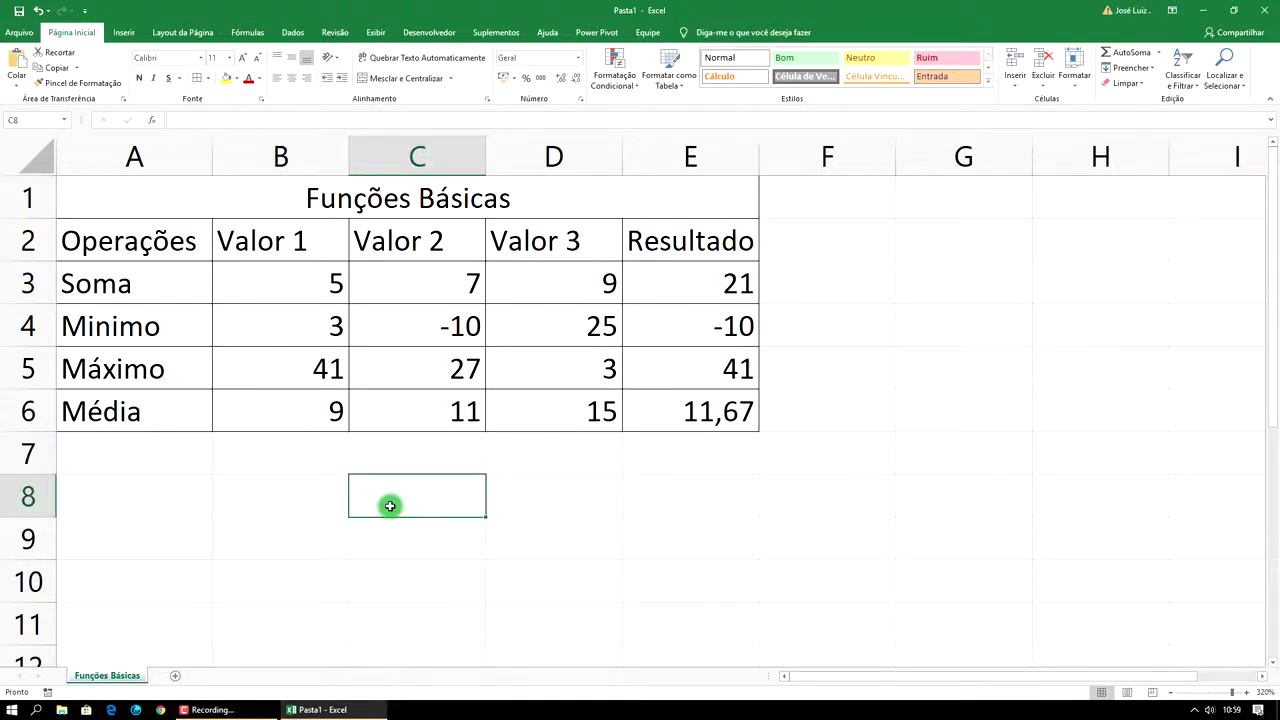
# Step: Add a blank second sheet, Planilha2, and return to Funções Básicas
pyautogui.click(175, 676)
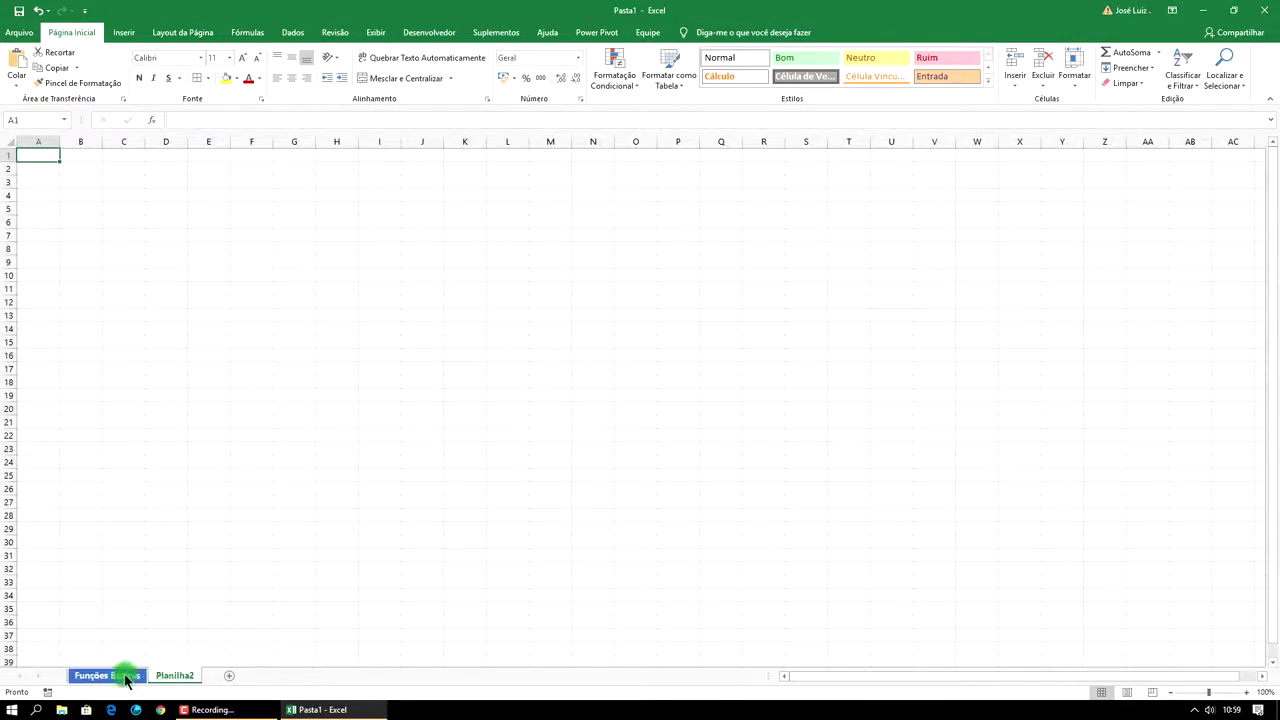
pyautogui.click(111, 676)
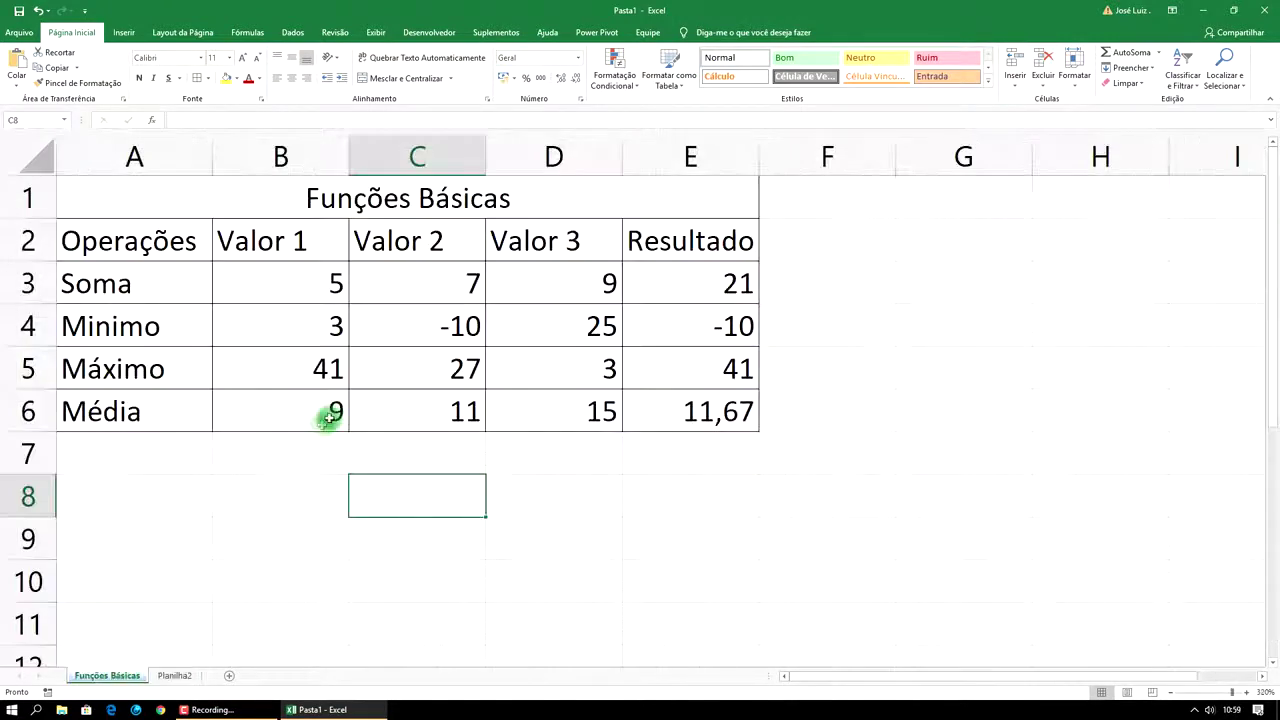
pyautogui.click(868, 329)
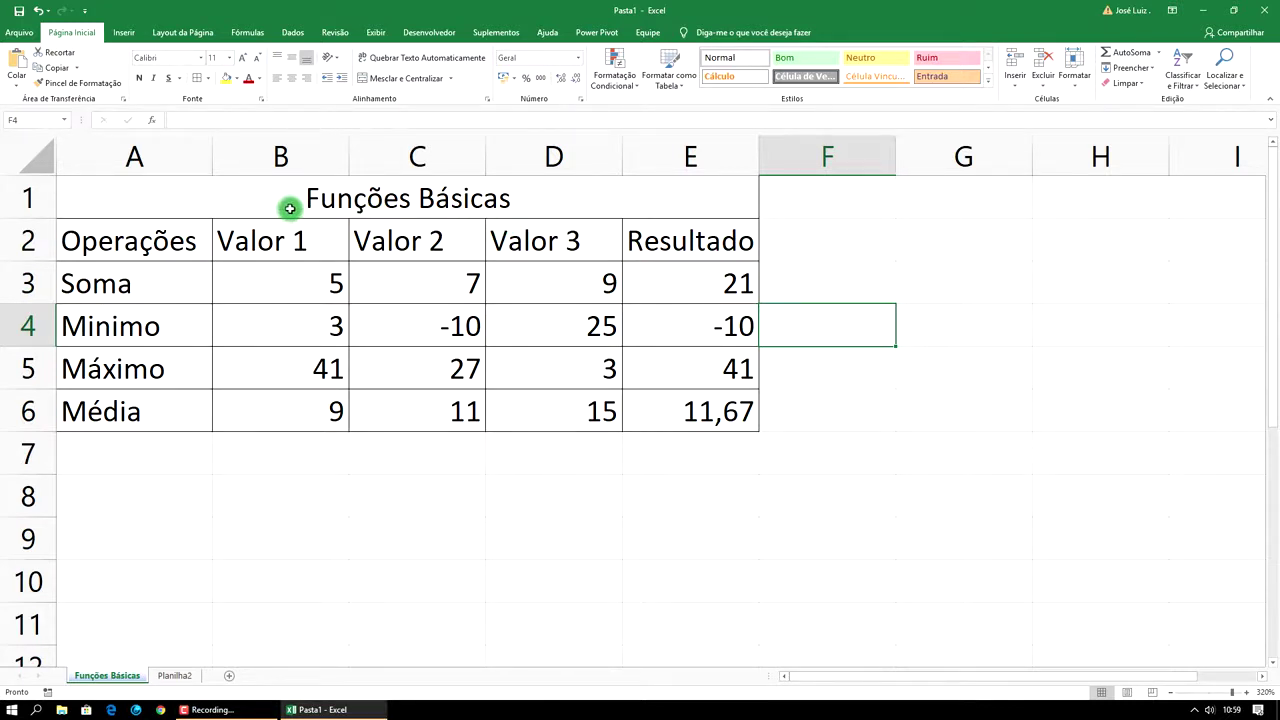
# Step: Fill the merged title cell with dark blue
pyautogui.click(571, 198)
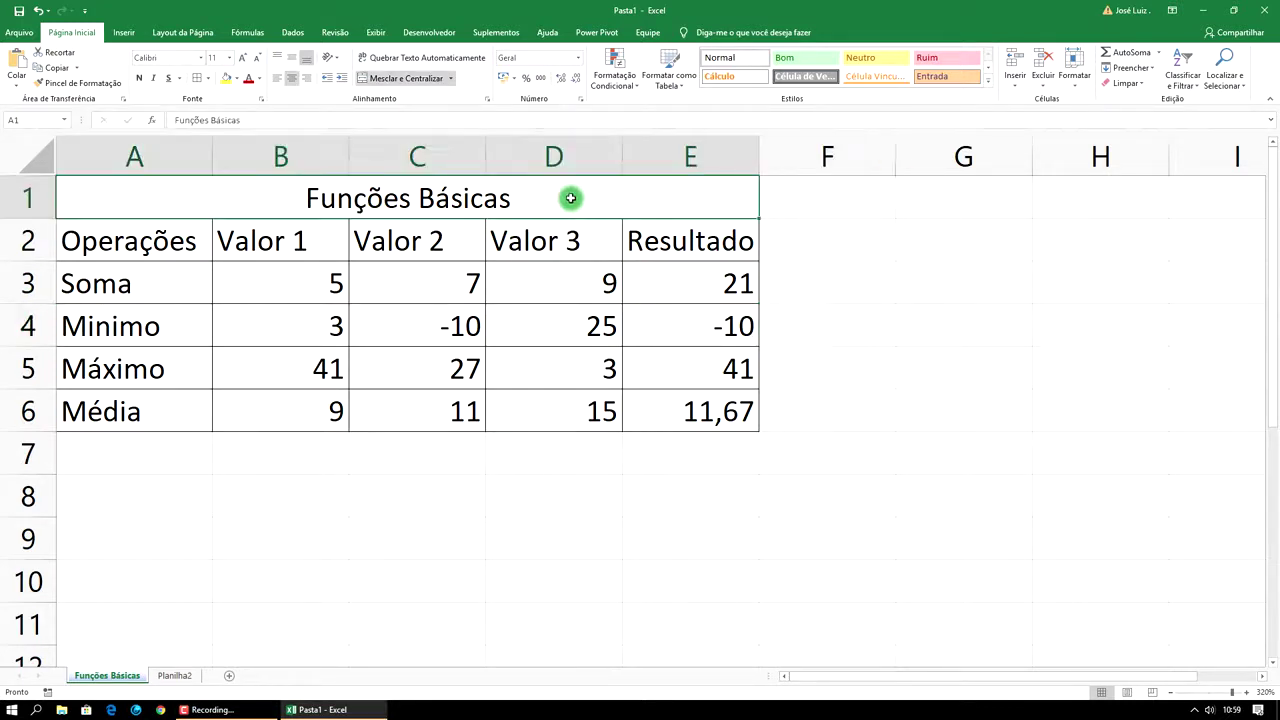
pyautogui.click(236, 78)
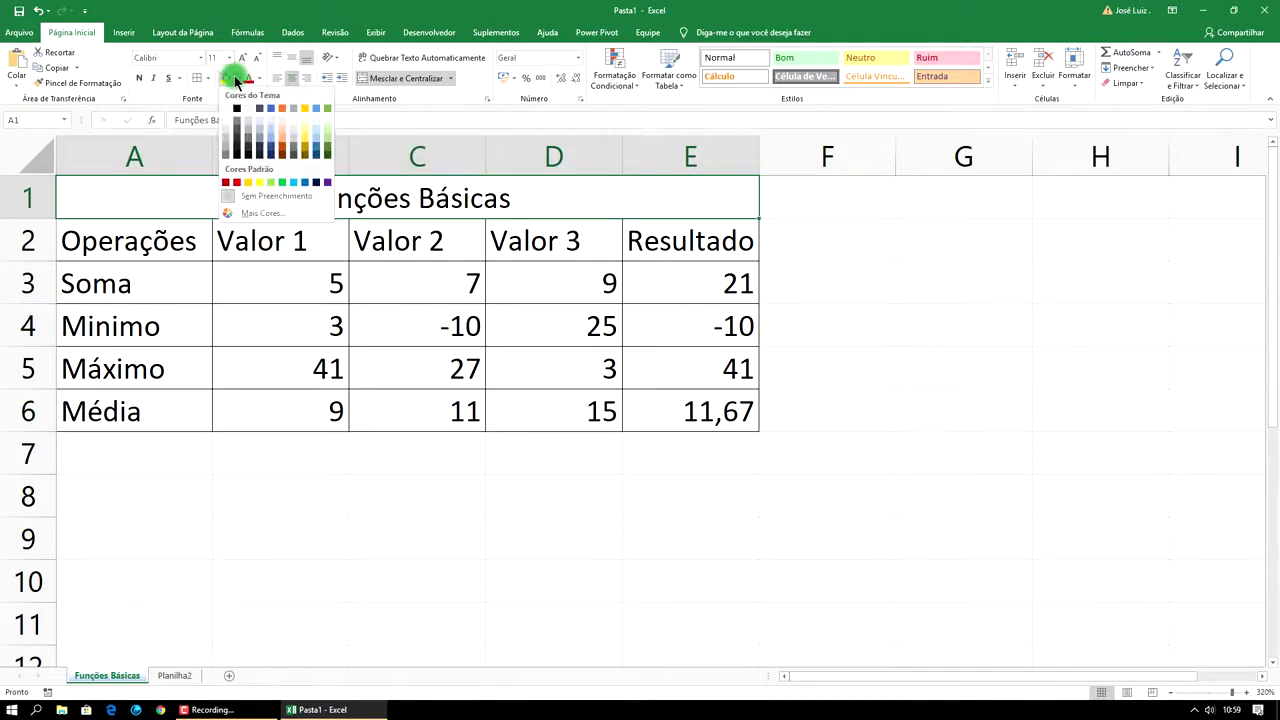
pyautogui.click(271, 108)
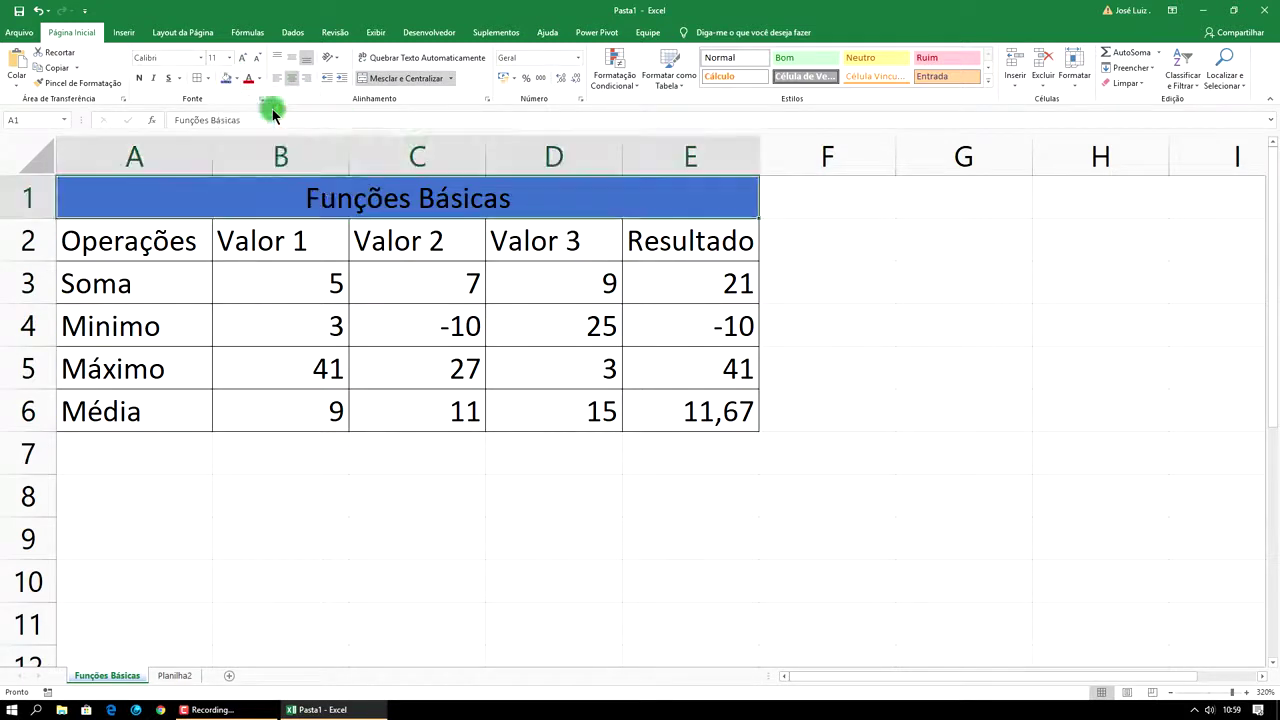
# Step: Fill the header row A2:E2 with medium blue
pyautogui.click(155, 241)
pyautogui.moveTo(266, 248); pyautogui.dragTo(666, 250)
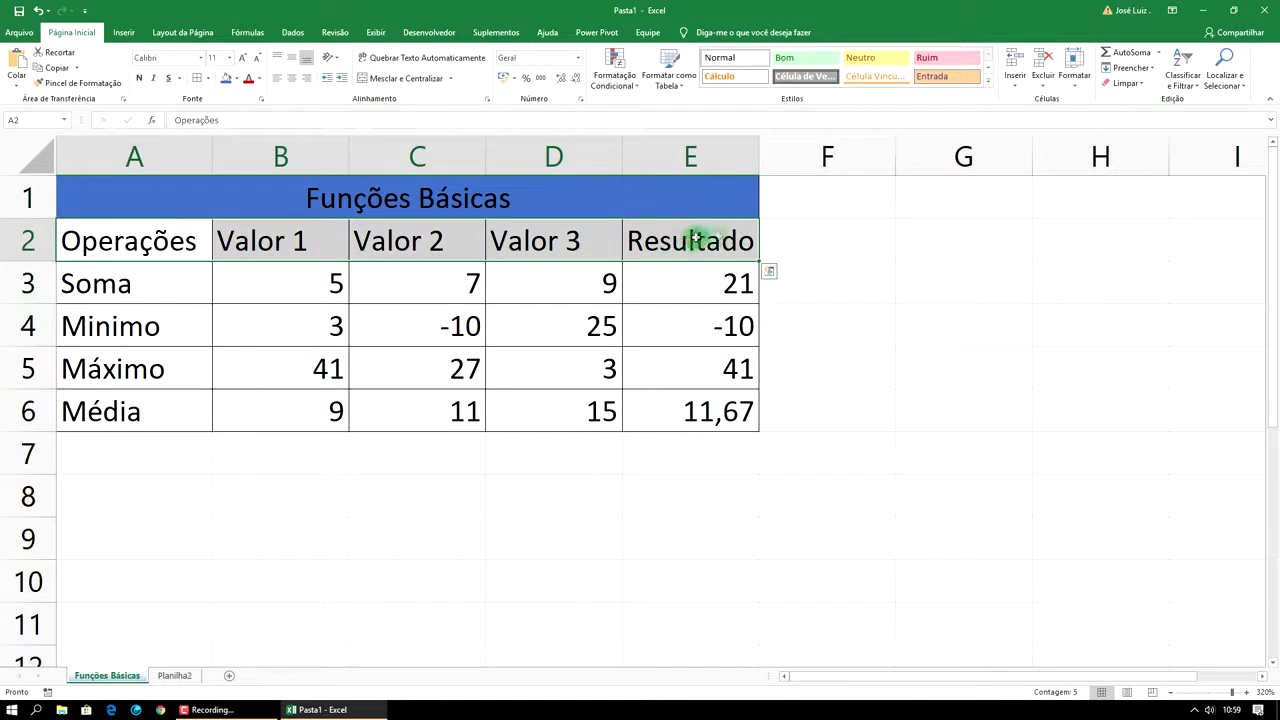
pyautogui.click(236, 78)
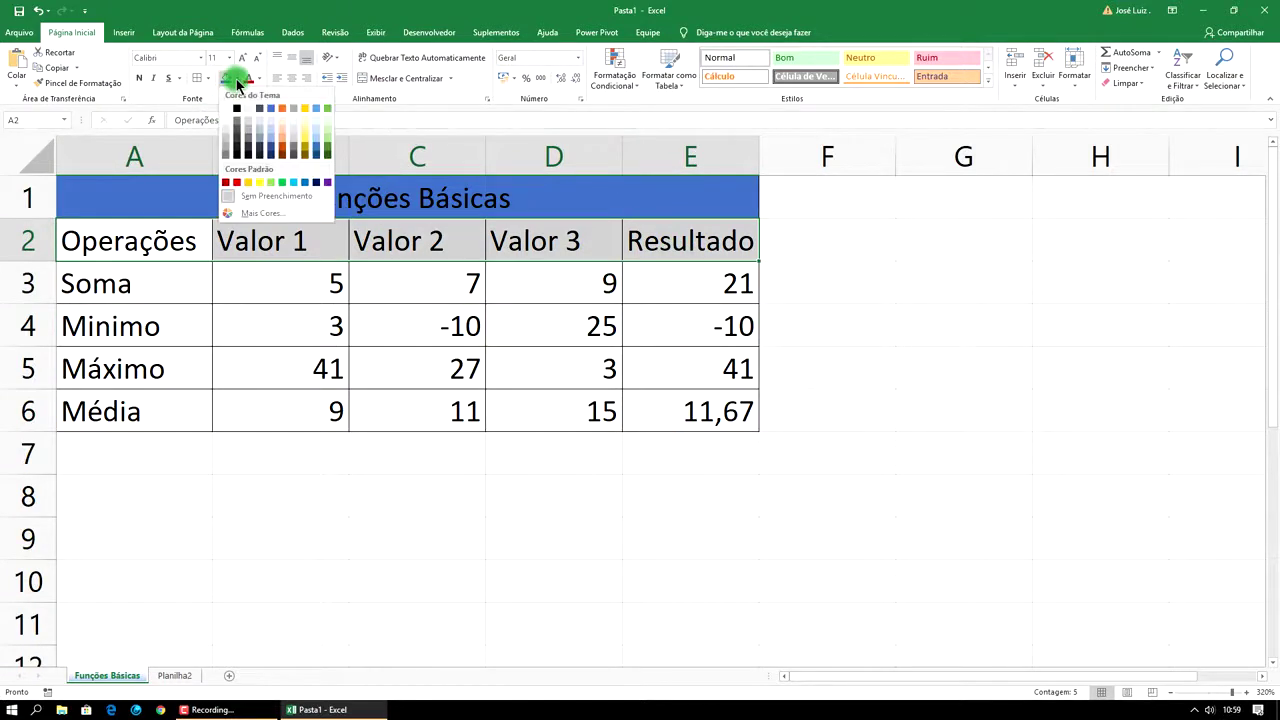
pyautogui.click(318, 150)
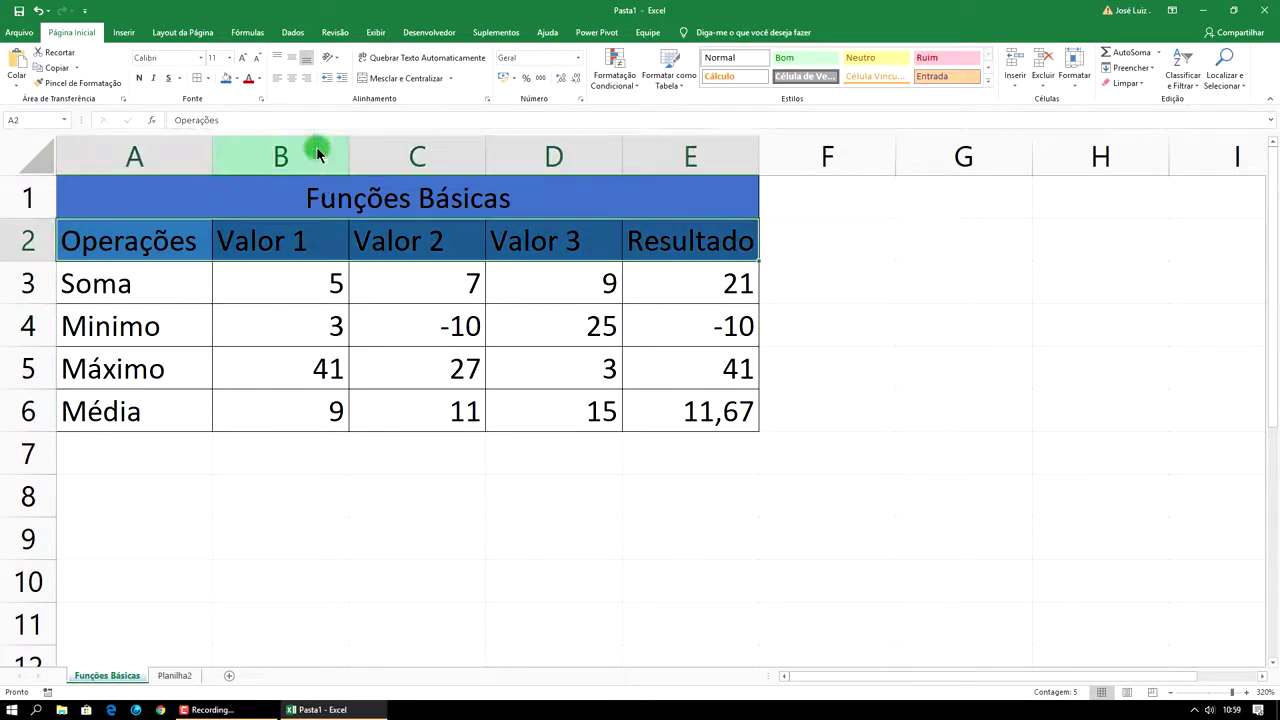
# Step: Fill the data rows A3:E6, Soma to Média, with light blue
pyautogui.moveTo(100, 268)
pyautogui.mouseDown()
pyautogui.moveTo(597, 402)
pyautogui.moveTo(688, 408)
pyautogui.mouseUp()
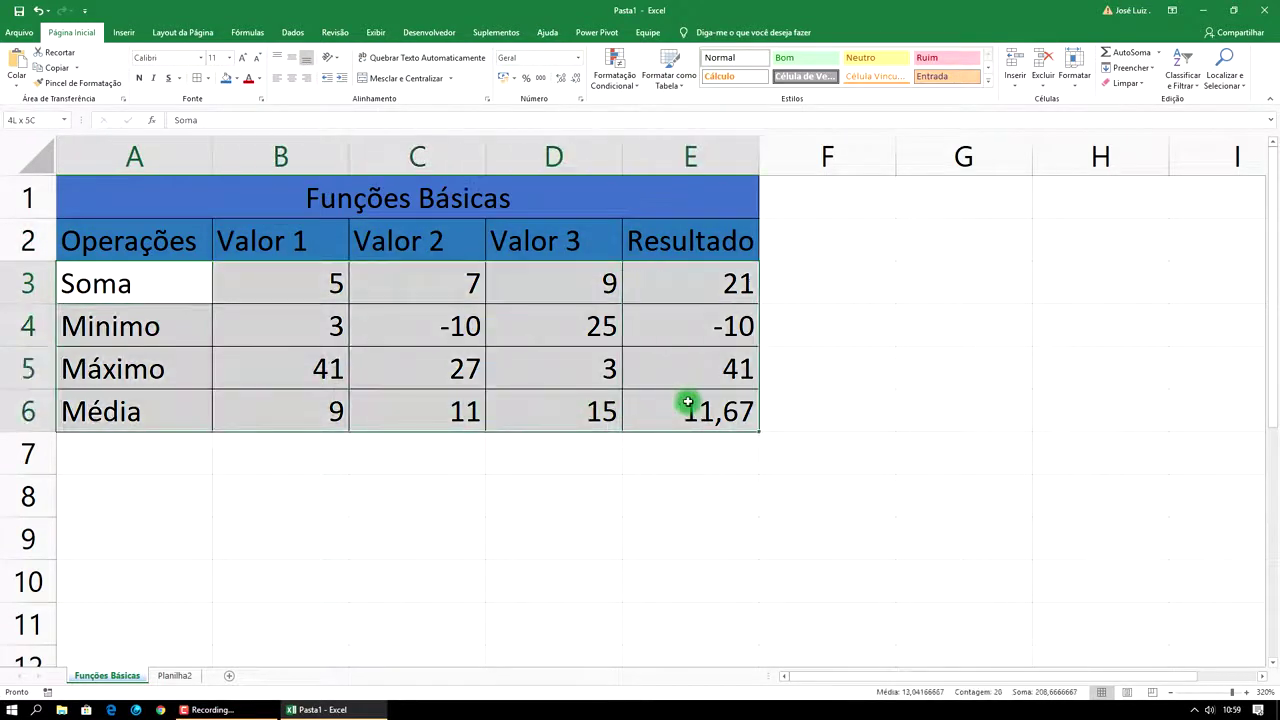
pyautogui.click(237, 79)
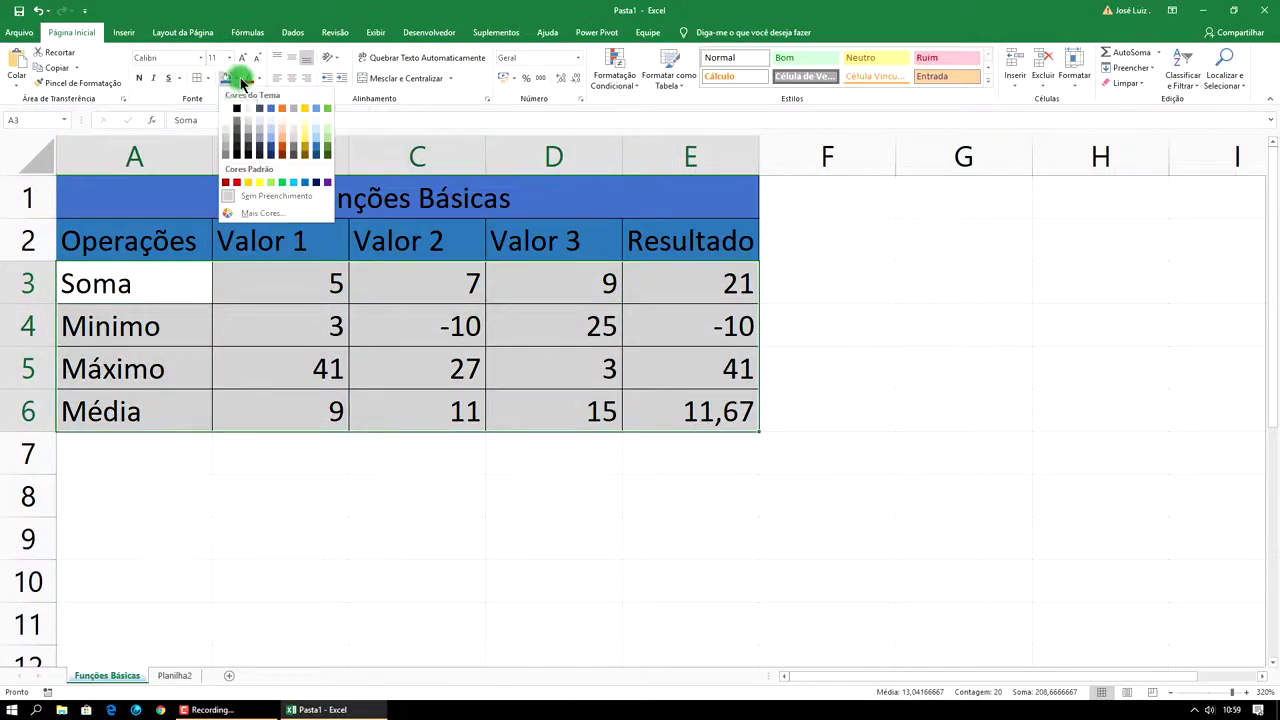
pyautogui.click(320, 143)
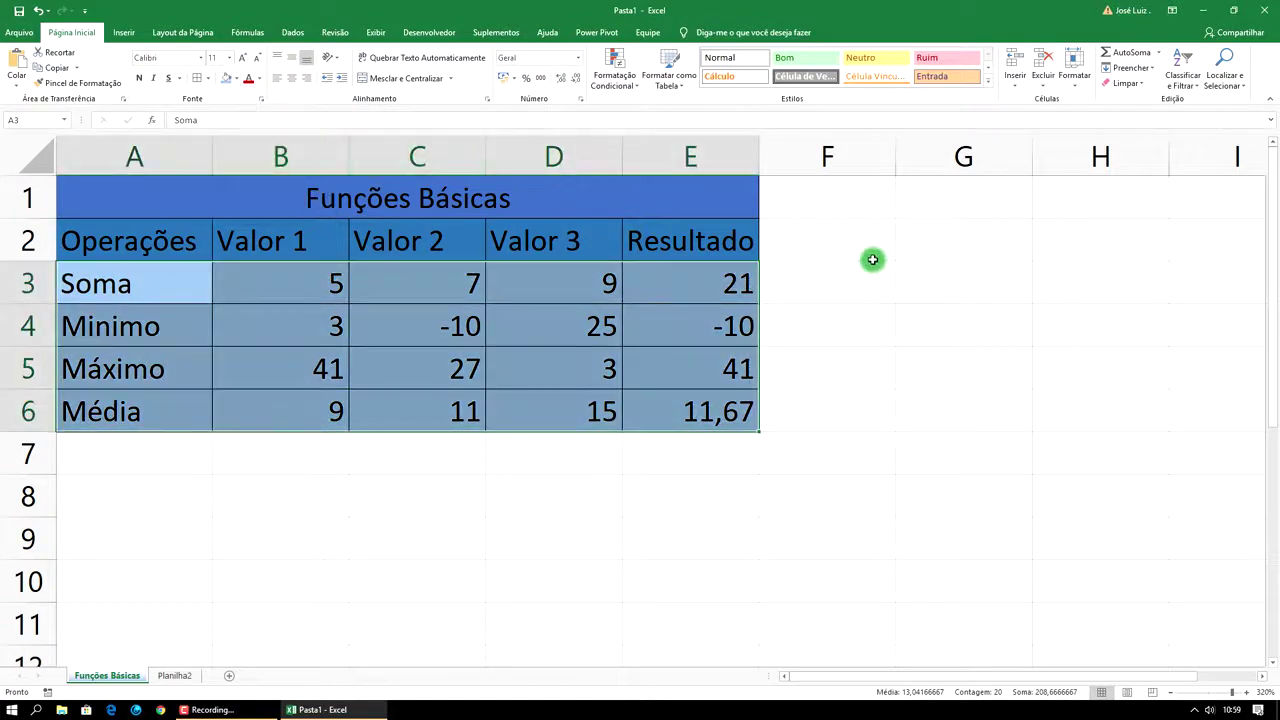
pyautogui.click(833, 245)
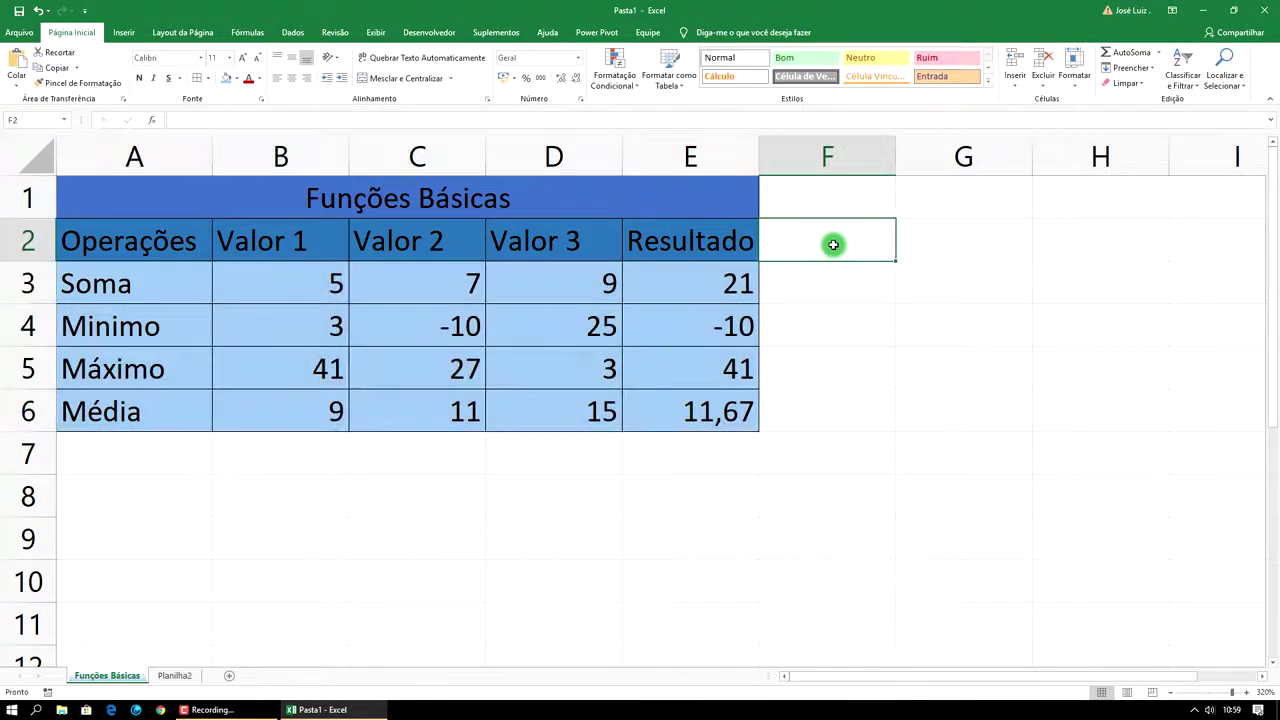